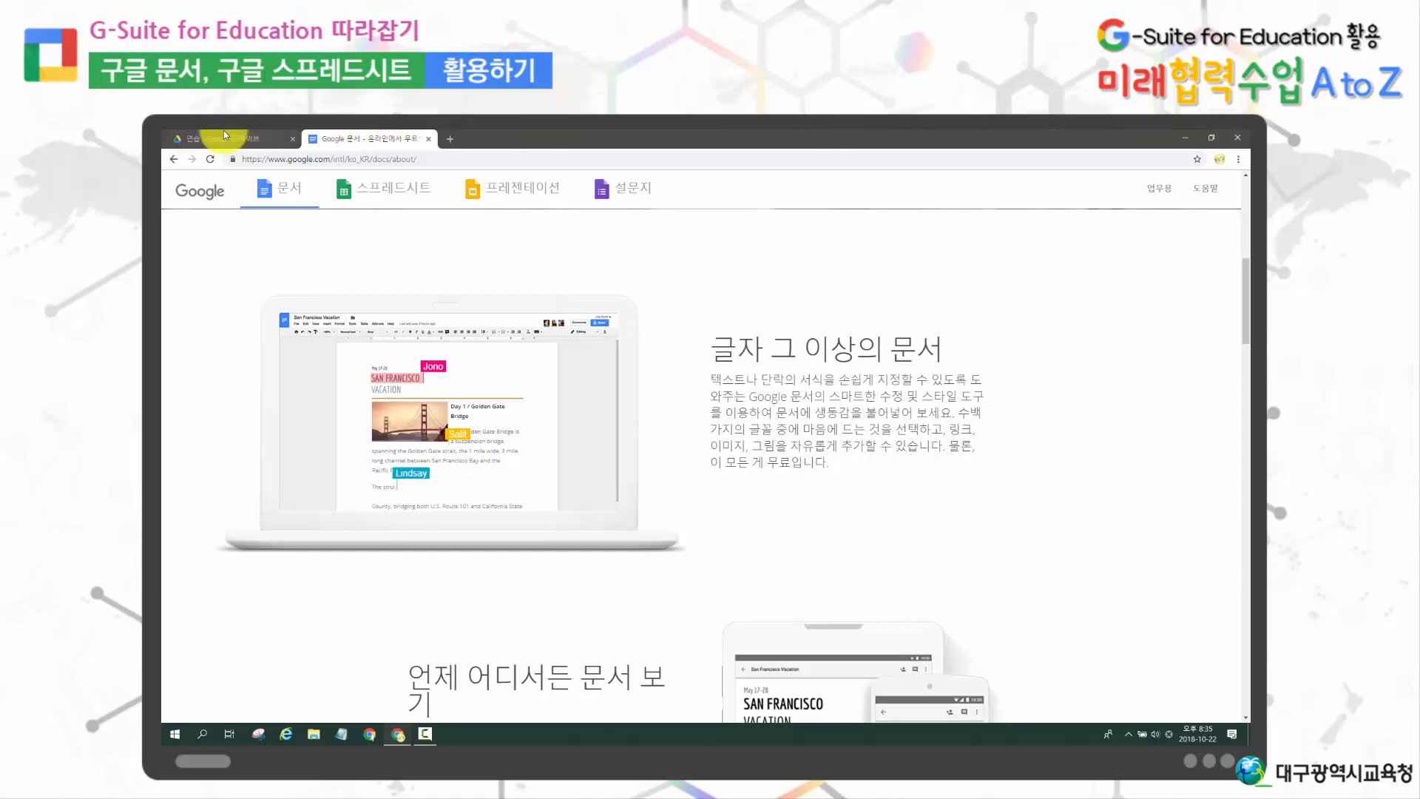
Create a new blank Google Docs document in the 연습 folder of Google Drive and select its web address.
left_click(224, 135)
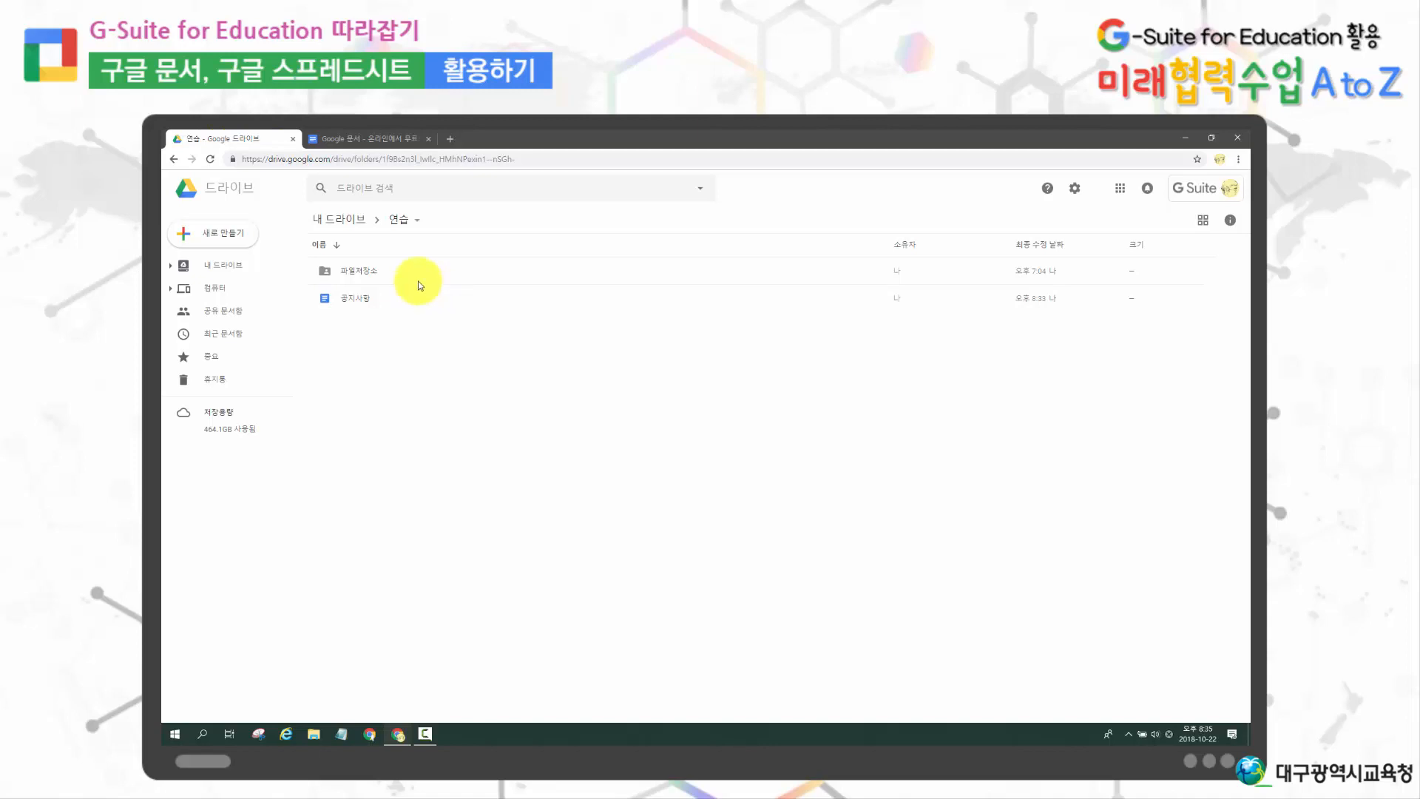
left_click(231, 233)
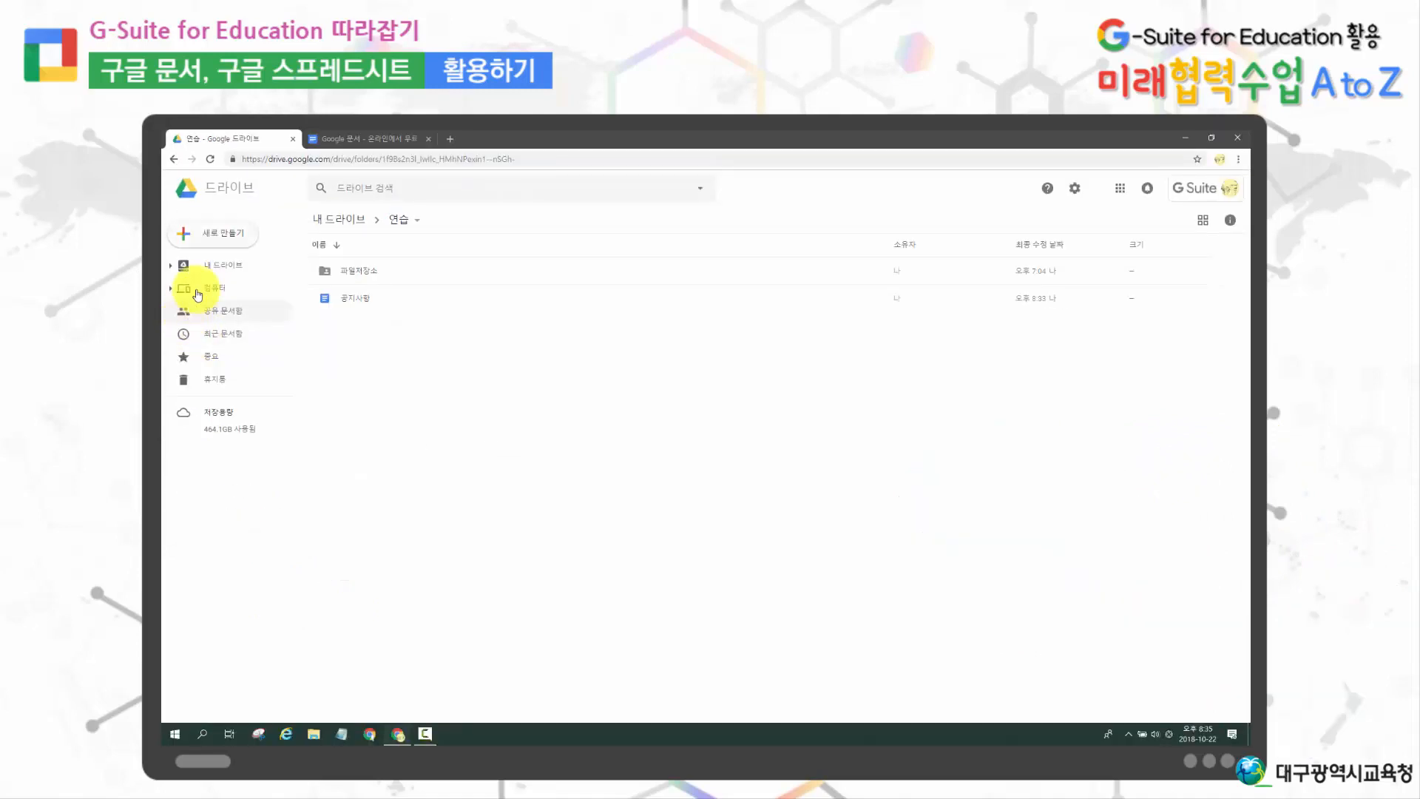
left_click(196, 238)
left_click(209, 310)
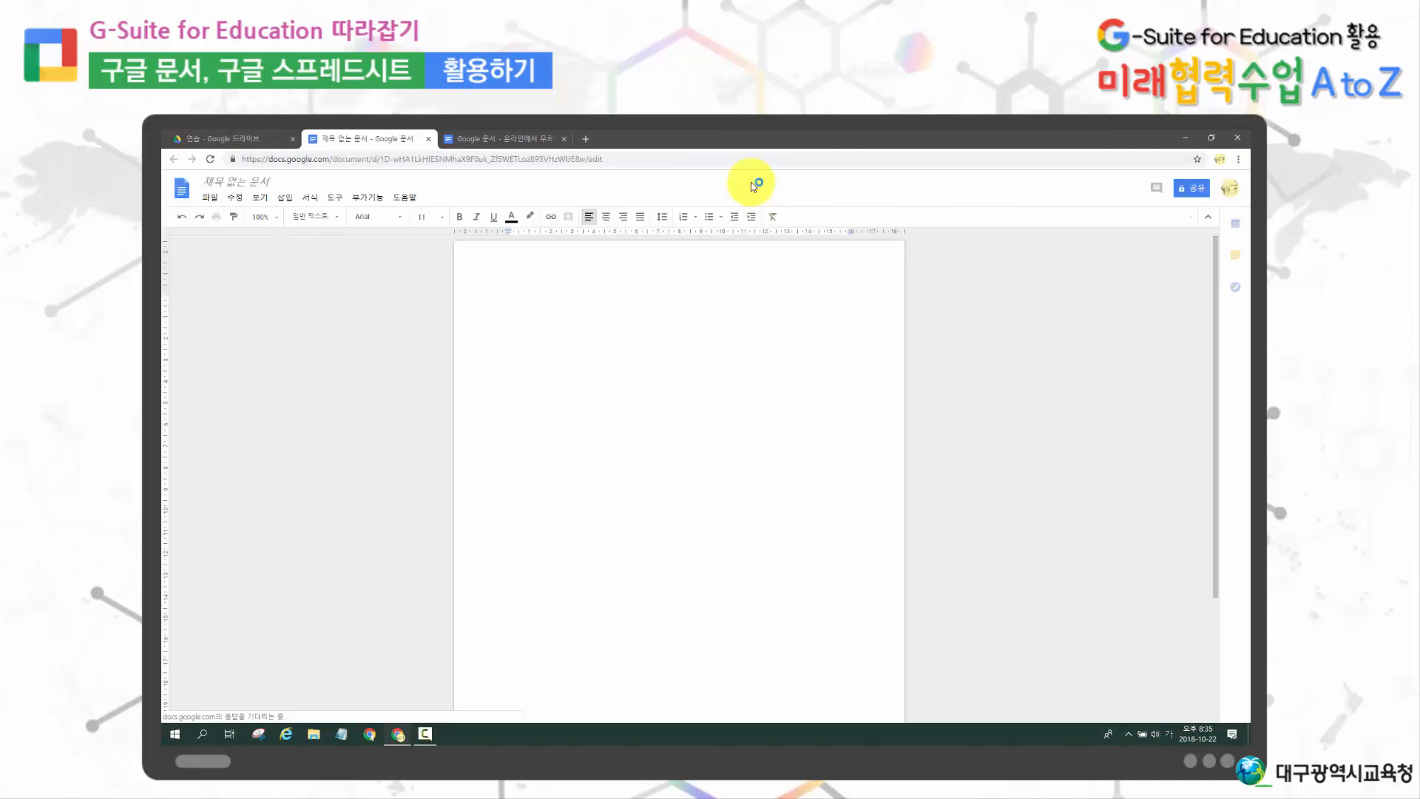
left_click(669, 158)
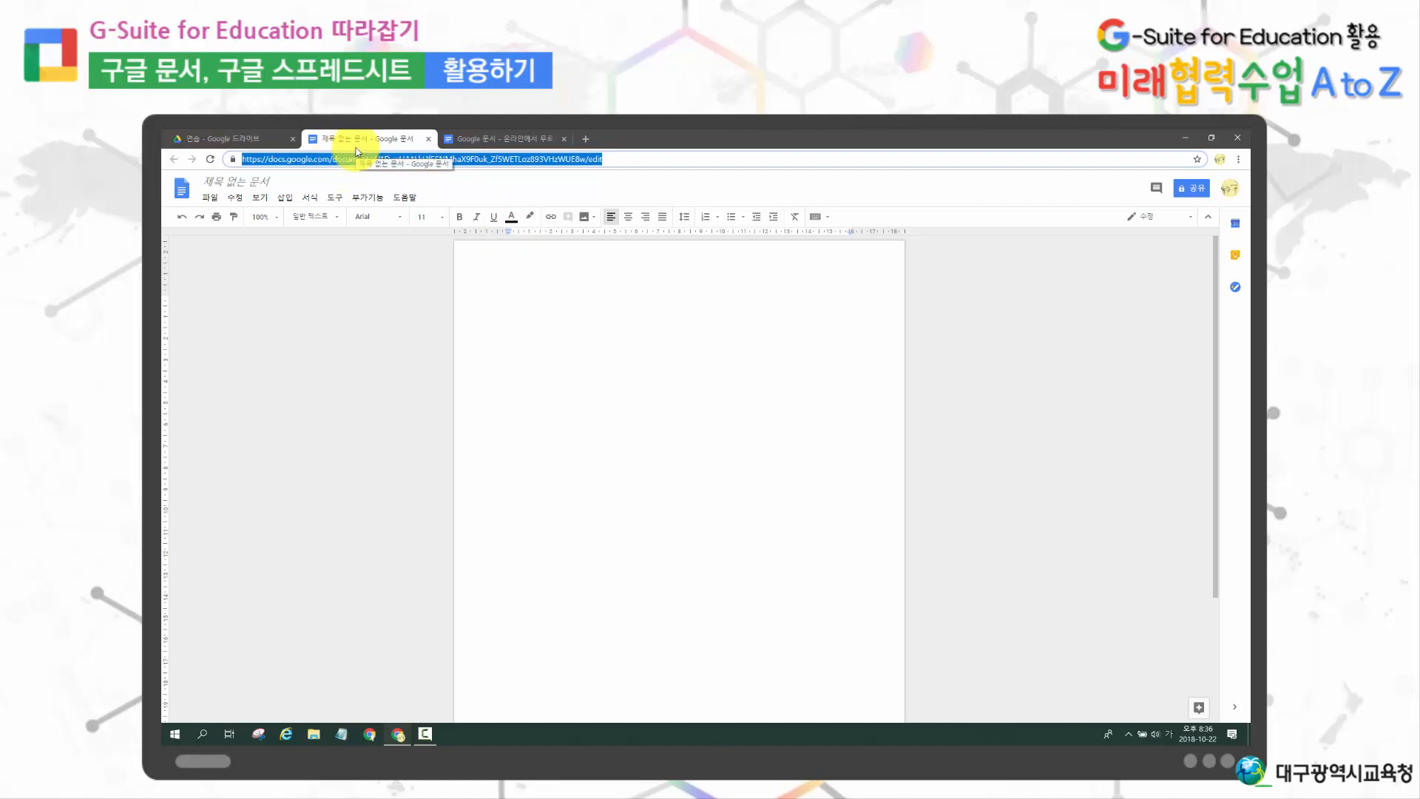
Rename the untitled document as 연습문서.
left_click(249, 184)
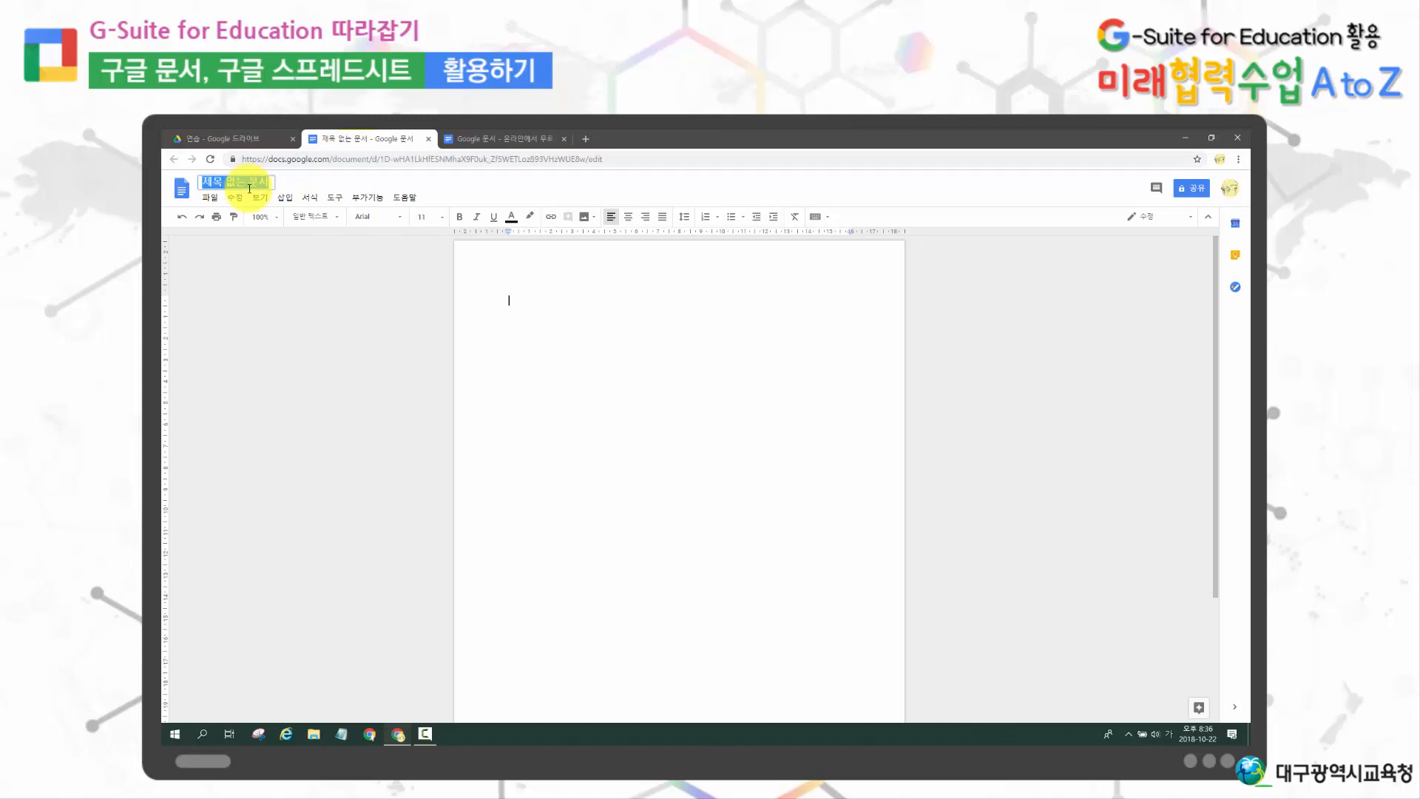
type("연습")
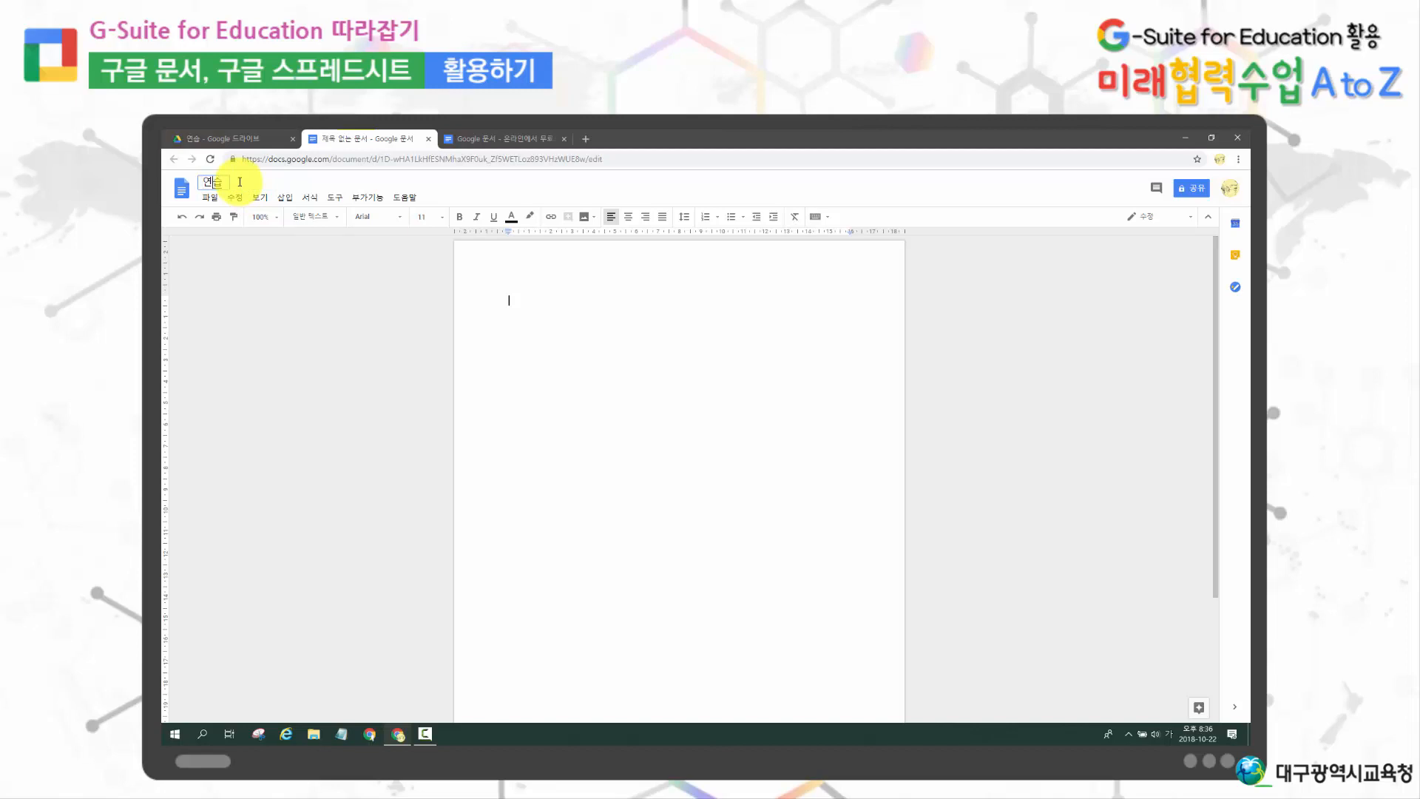
type("ㅜ")
key("BackSpace")
key("BackSpace")
key("BackSpace")
type("ㅂ문")
type("서")
left_click(761, 397)
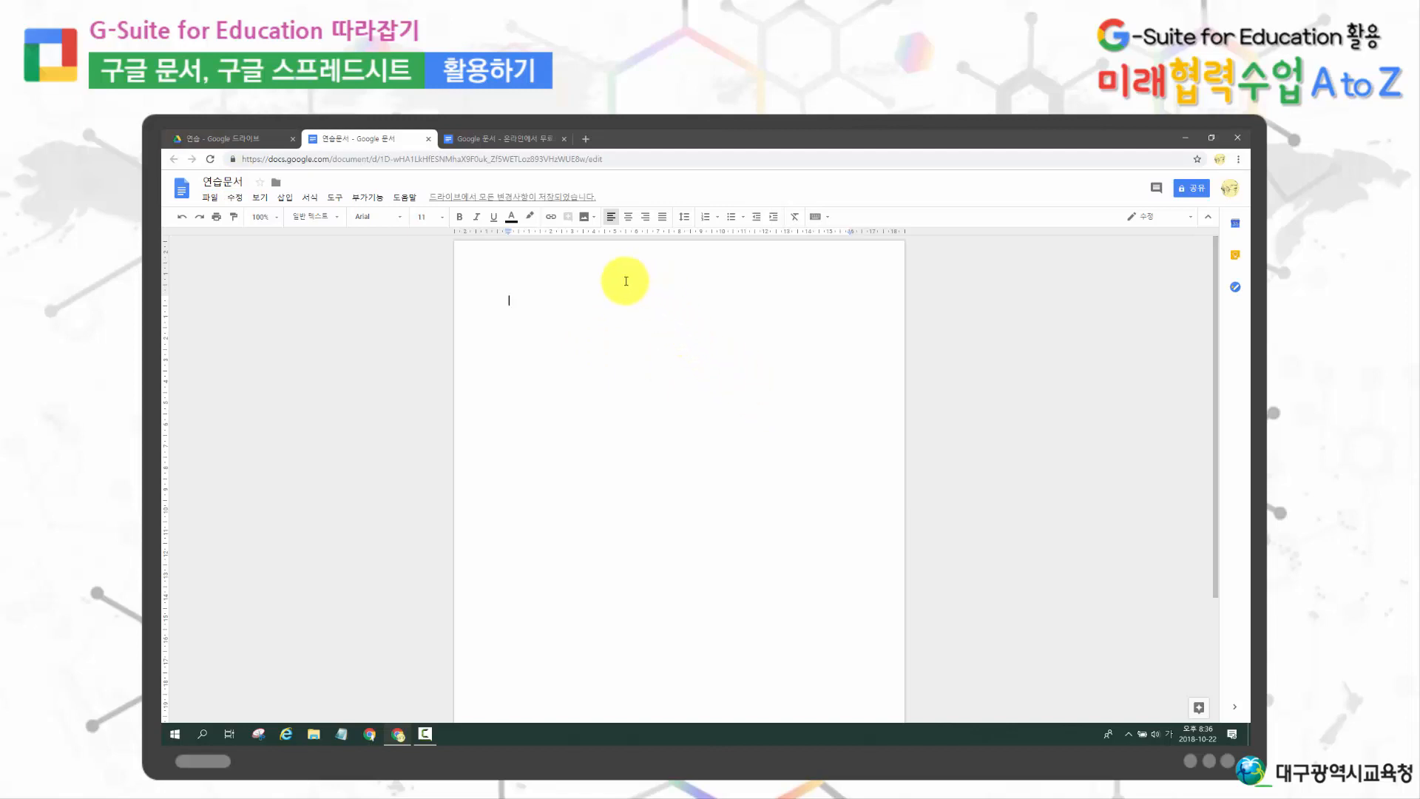
Write "이렇게 입력할수 있습니다" as the first line of the document and start a new line below it.
type("이레게 ")
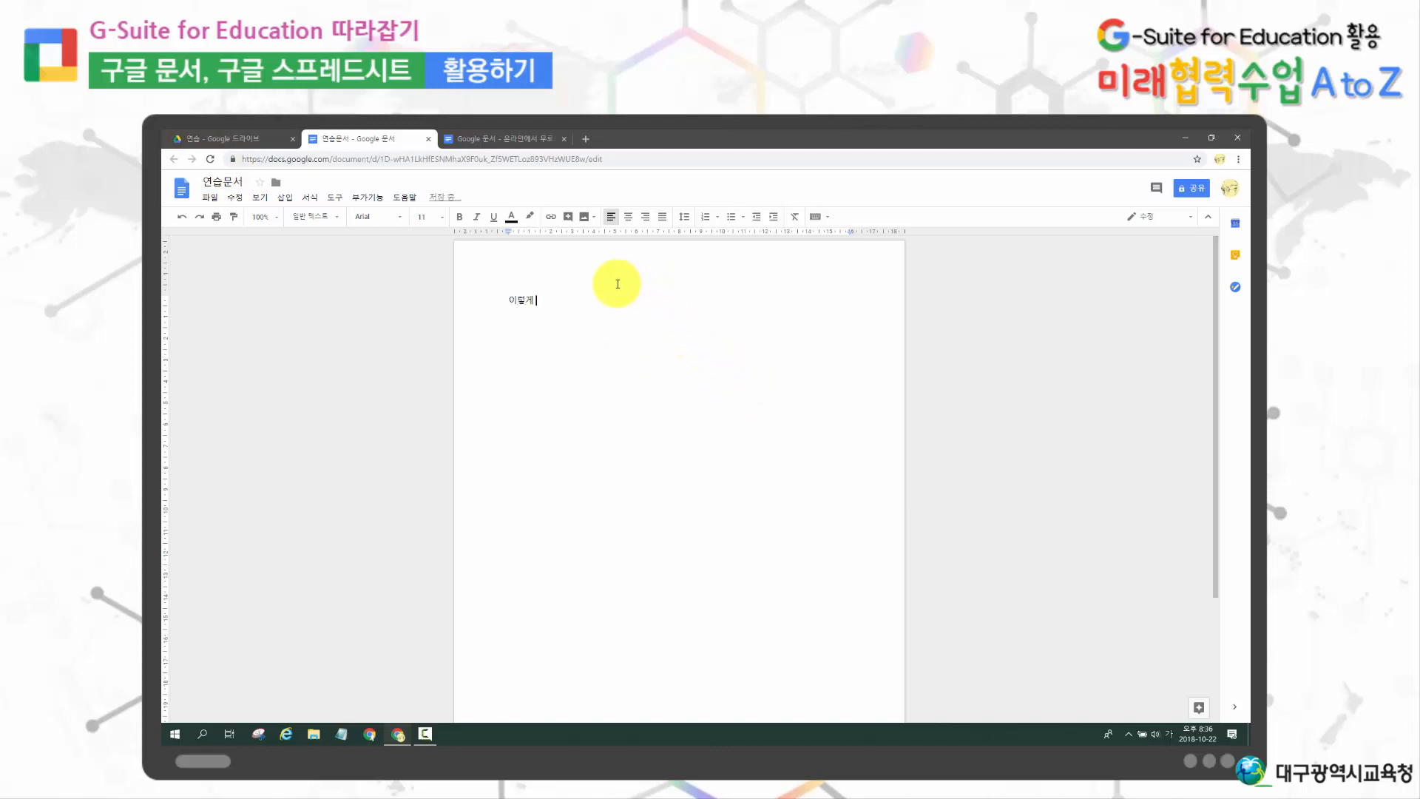
type("입력할수 이있습니디")
key("BackSpace")
type("다")
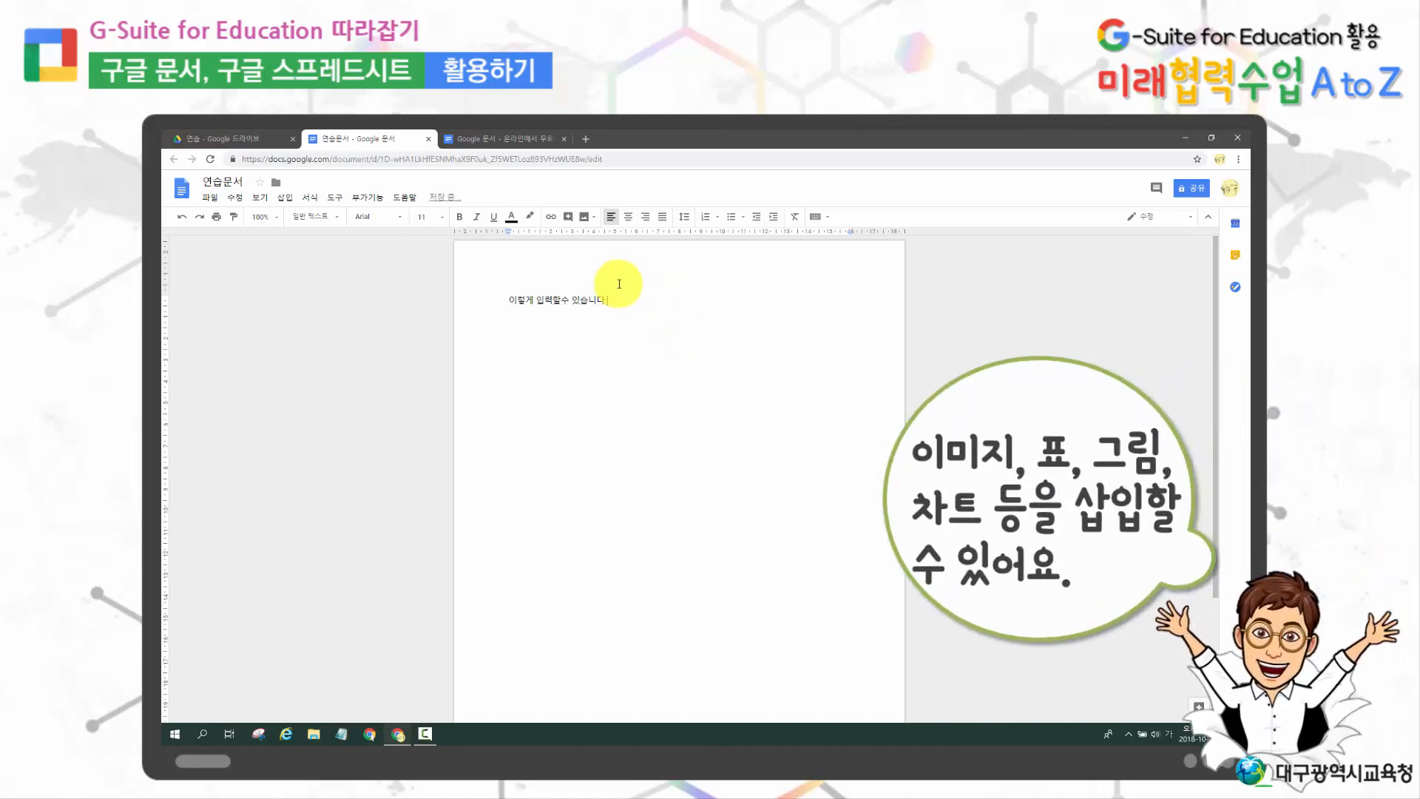
left_click(284, 198)
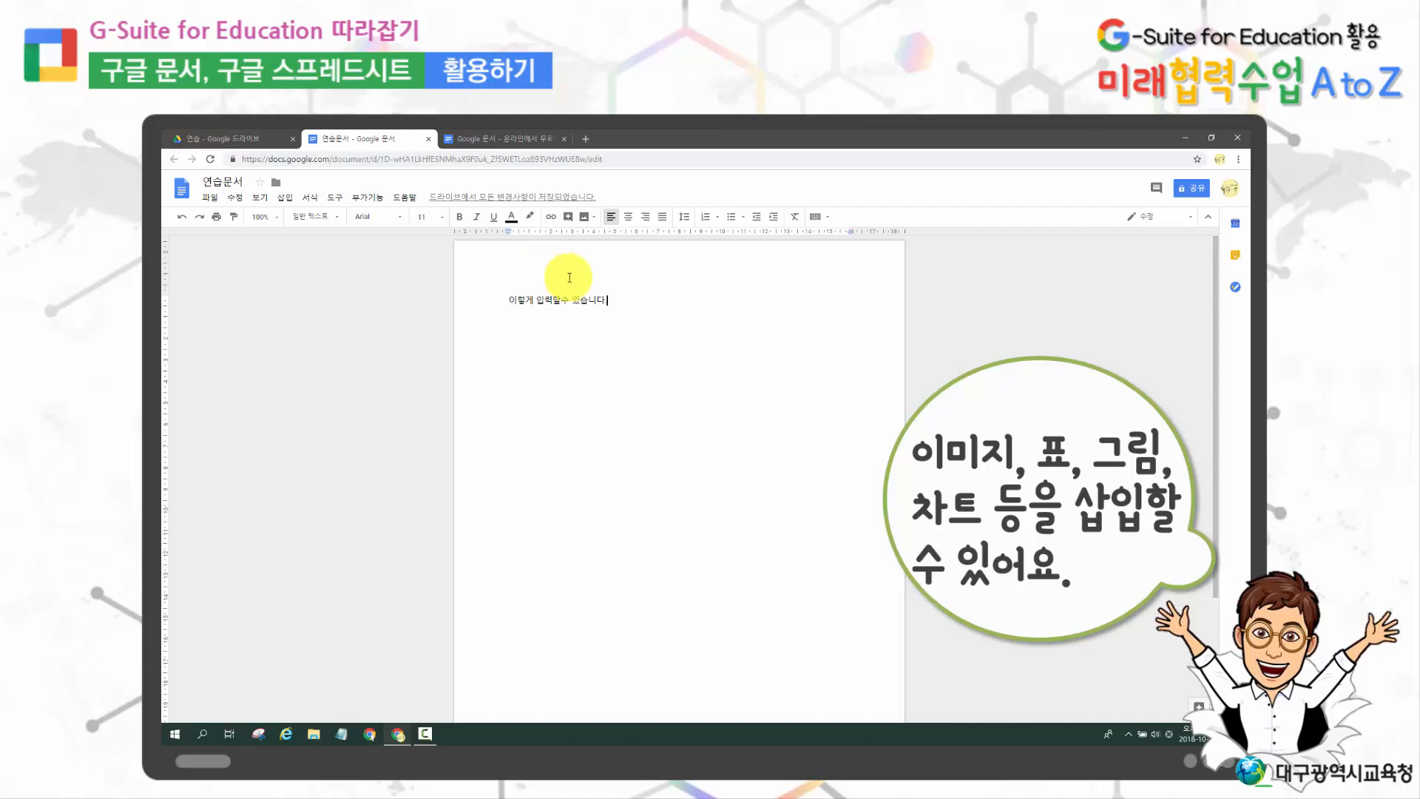
type(".")
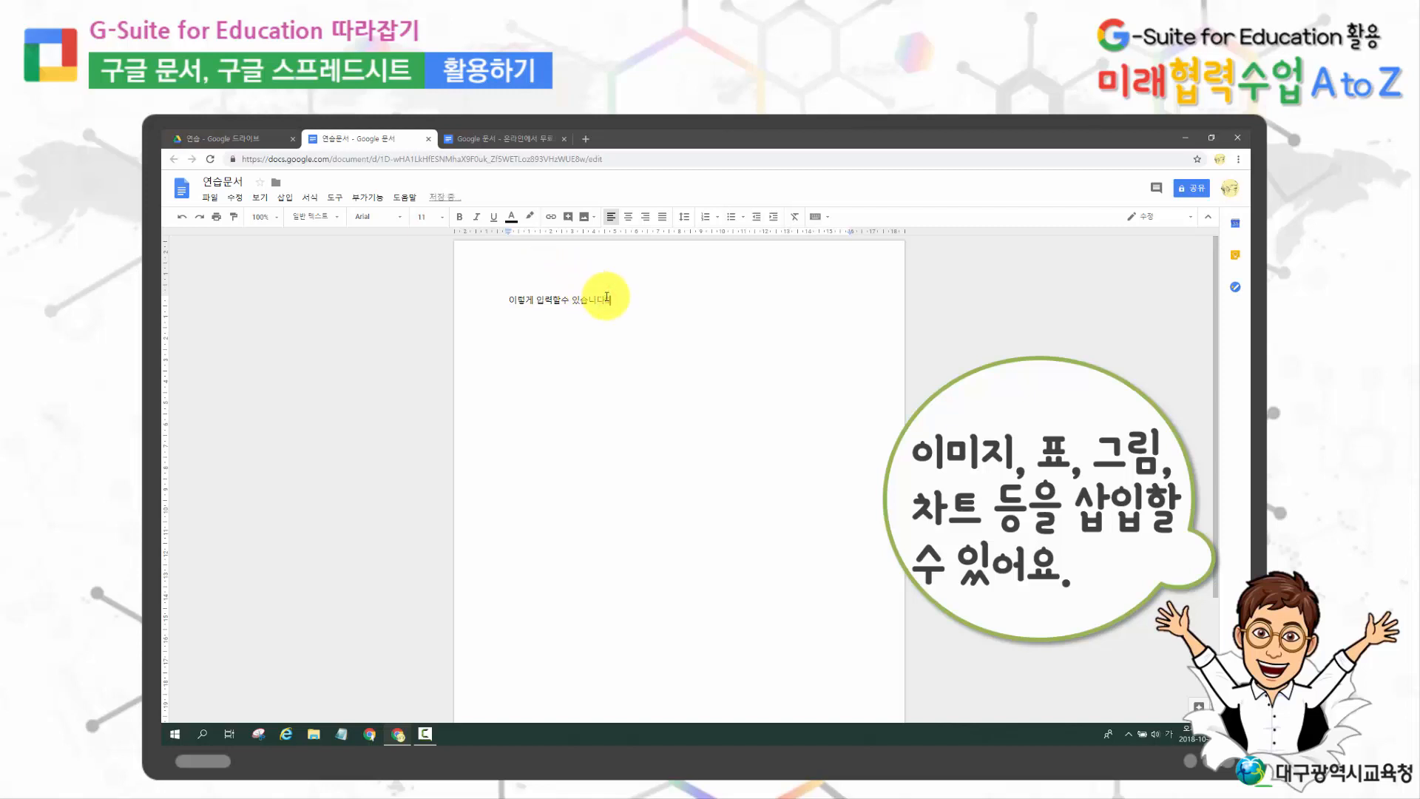
key("Return")
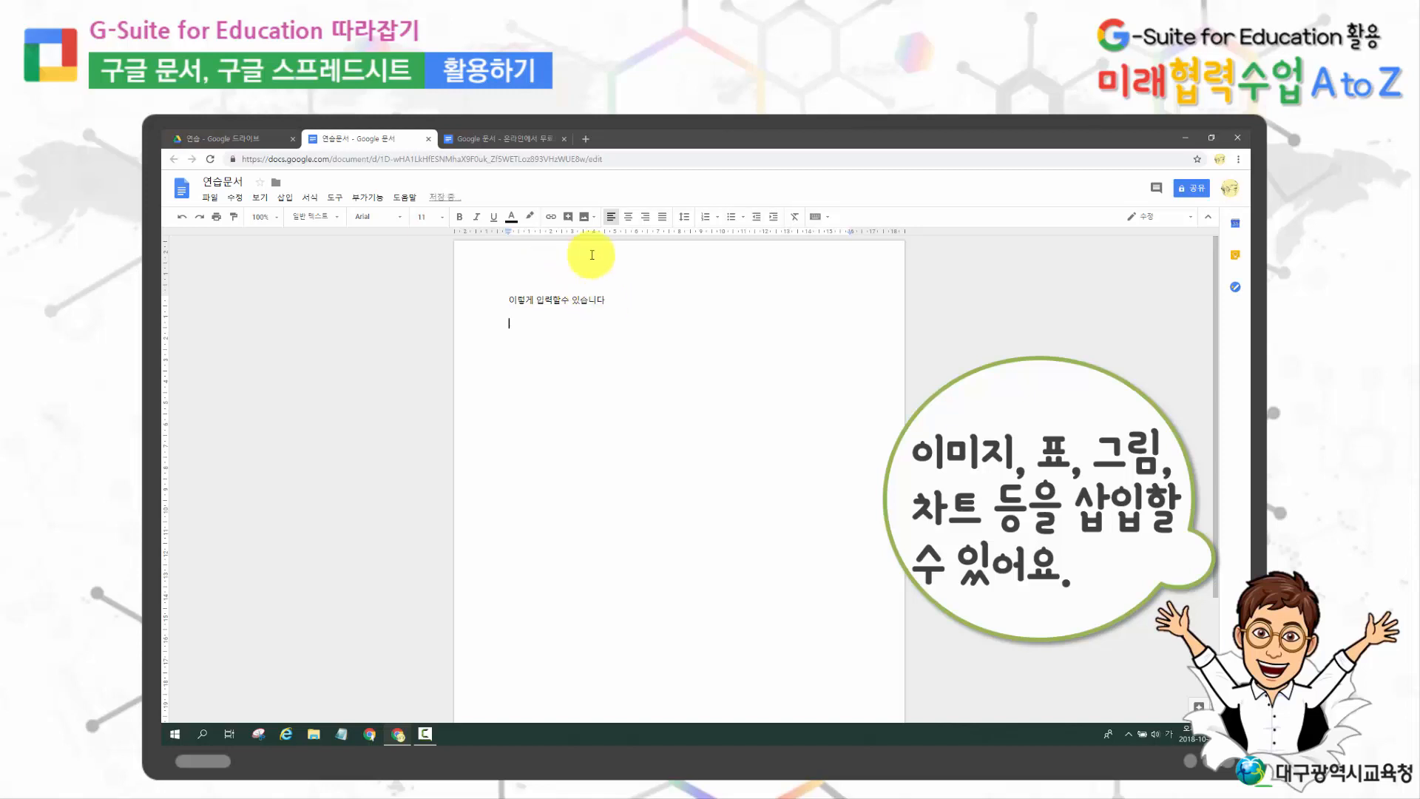
Insert a 3 x 3 table below the sentence and place the cursor beneath the table.
left_click(286, 199)
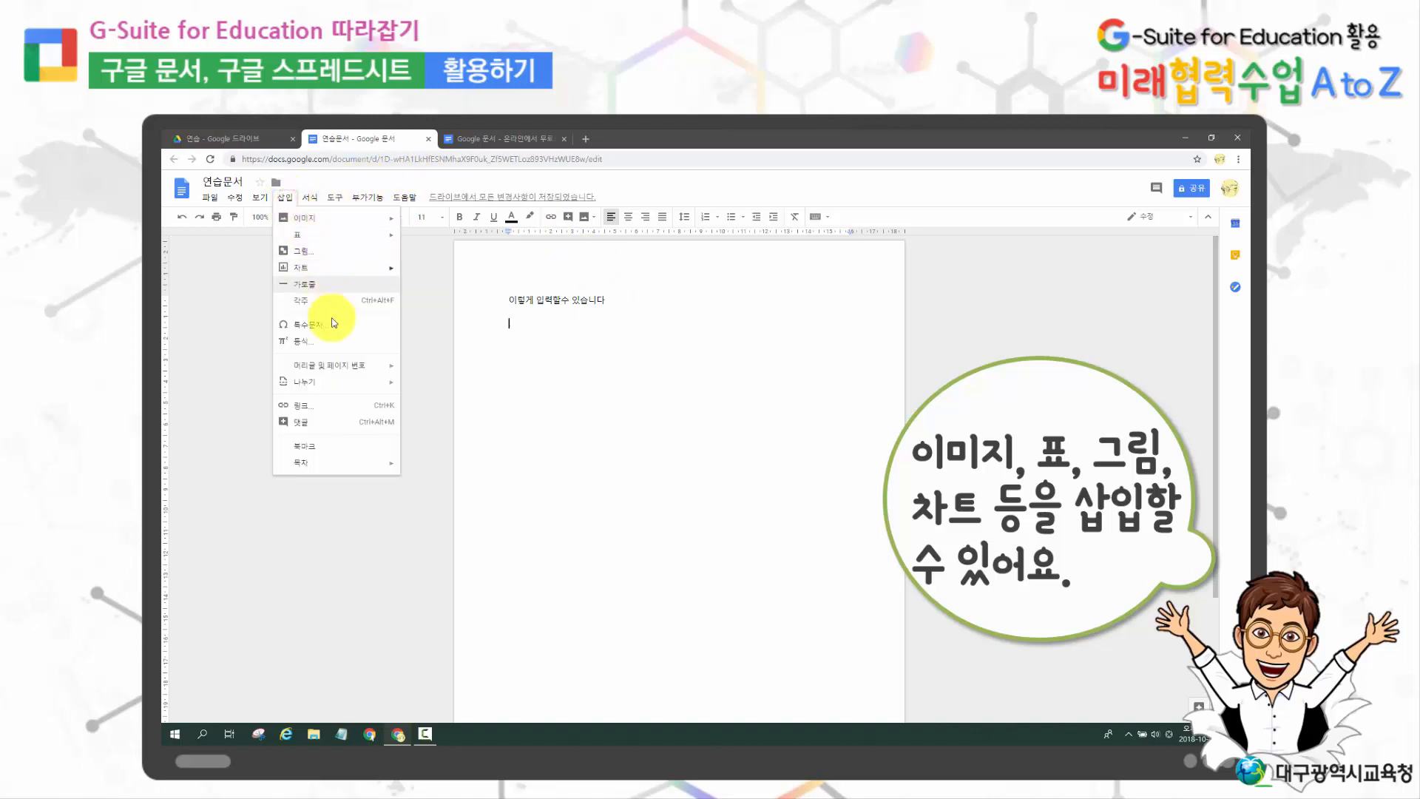
mouse_move(336, 233)
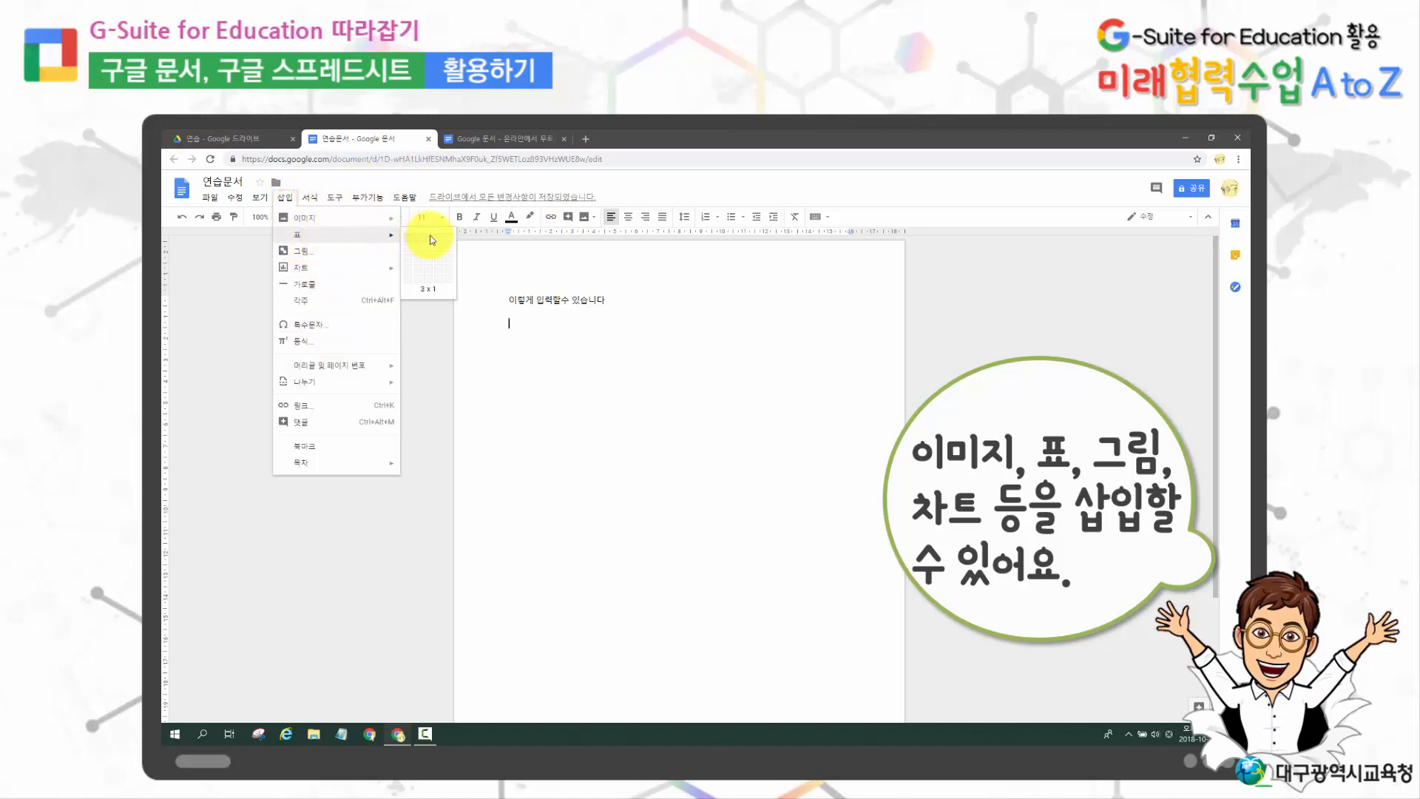
left_click(431, 262)
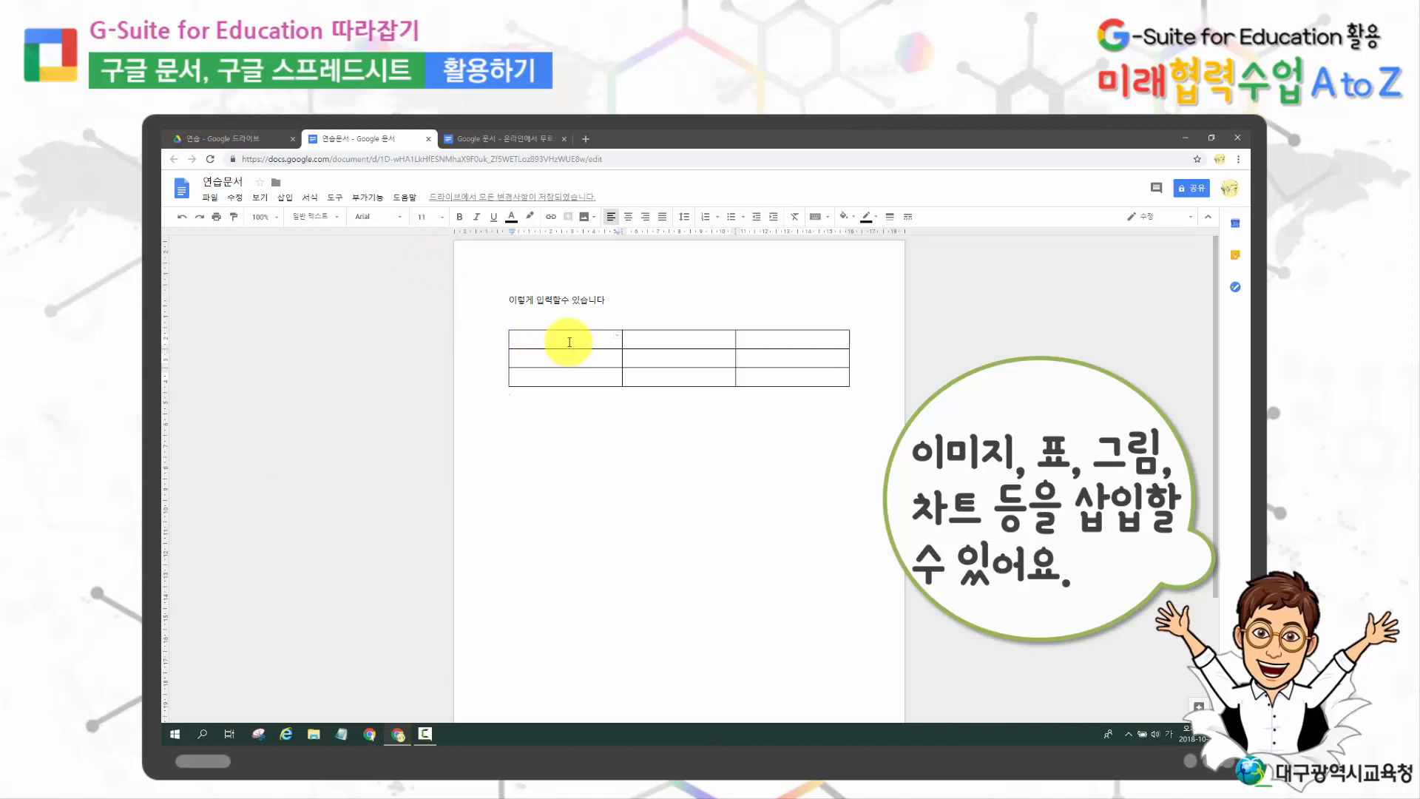
left_click(569, 403)
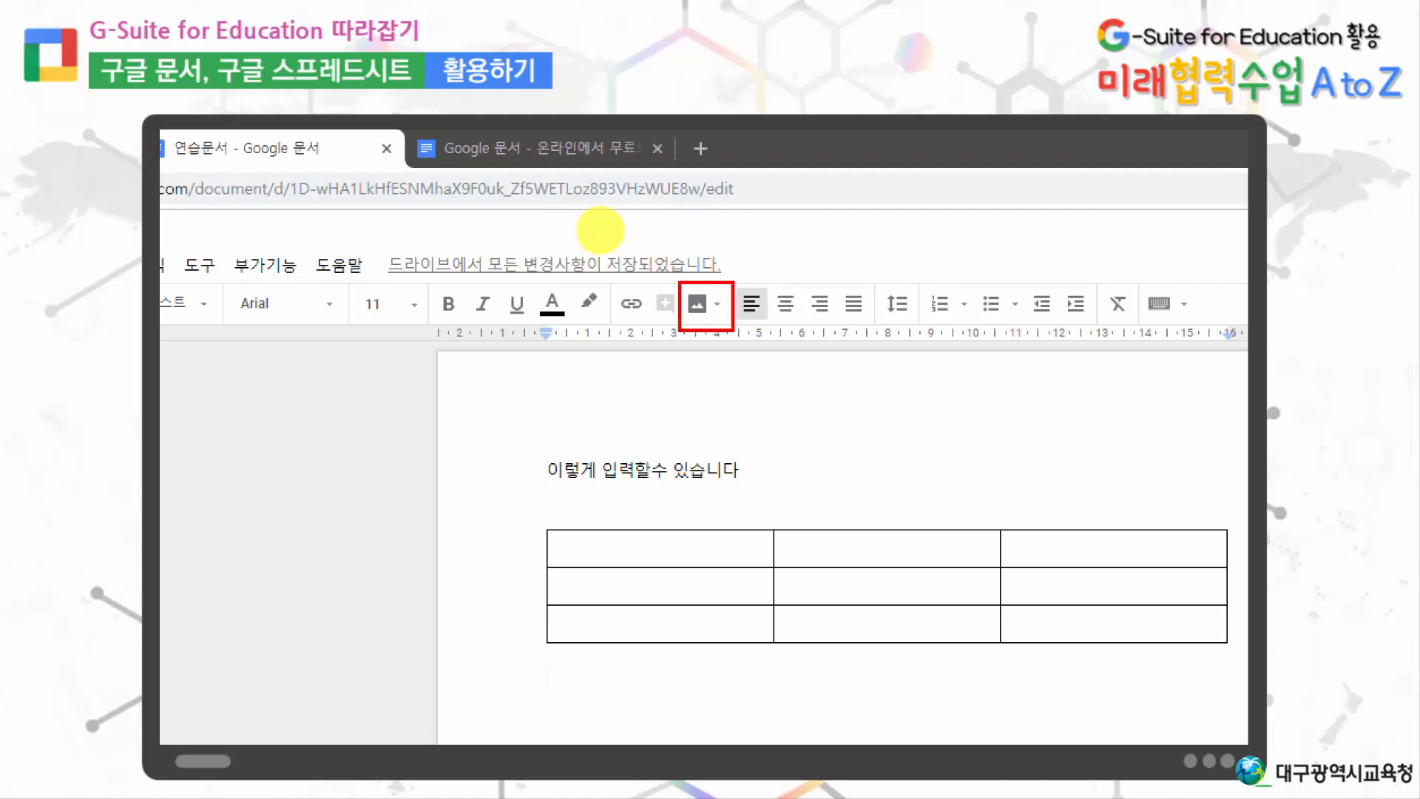
Insert the round ioi logo PNG from Google Drive's recent files below the table.
left_click(697, 304)
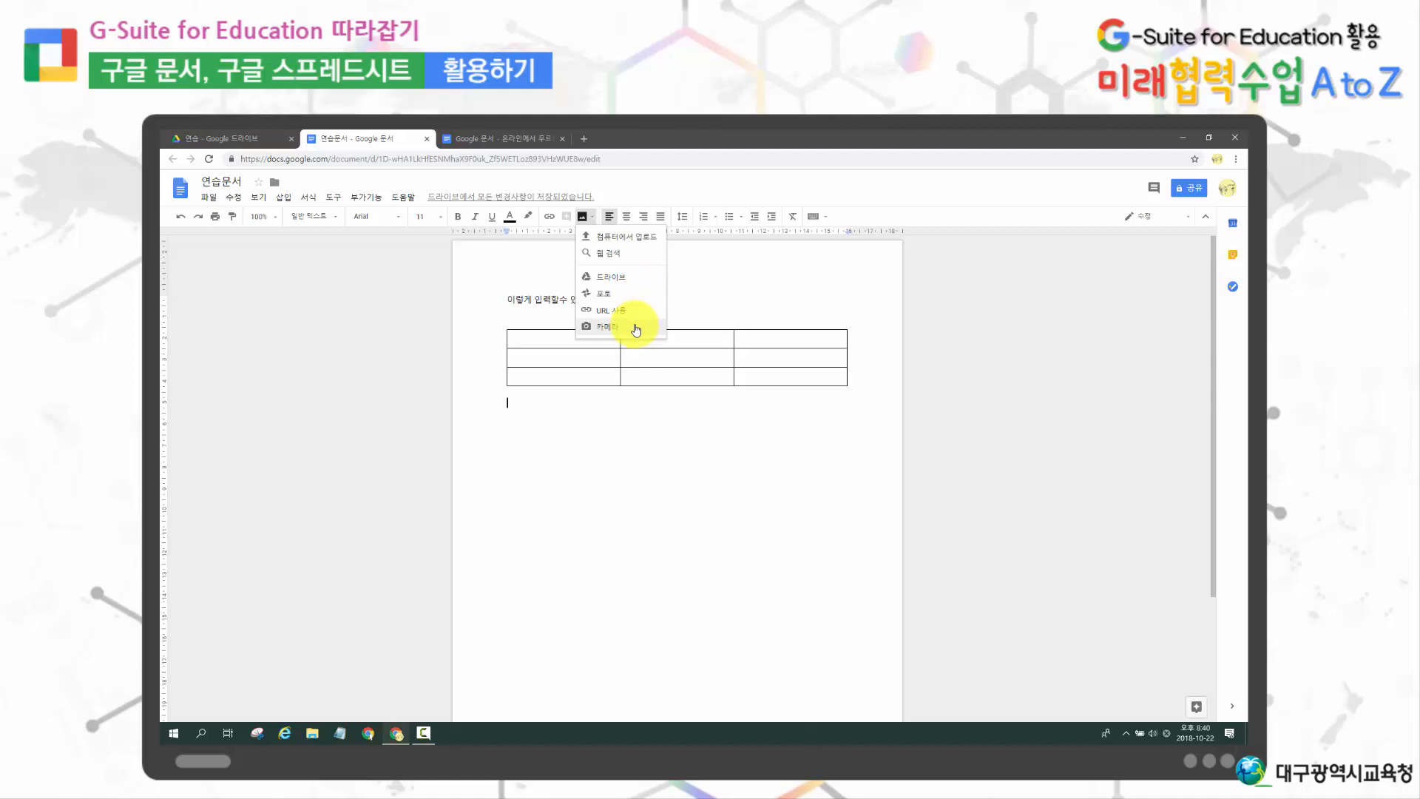
left_click(646, 281)
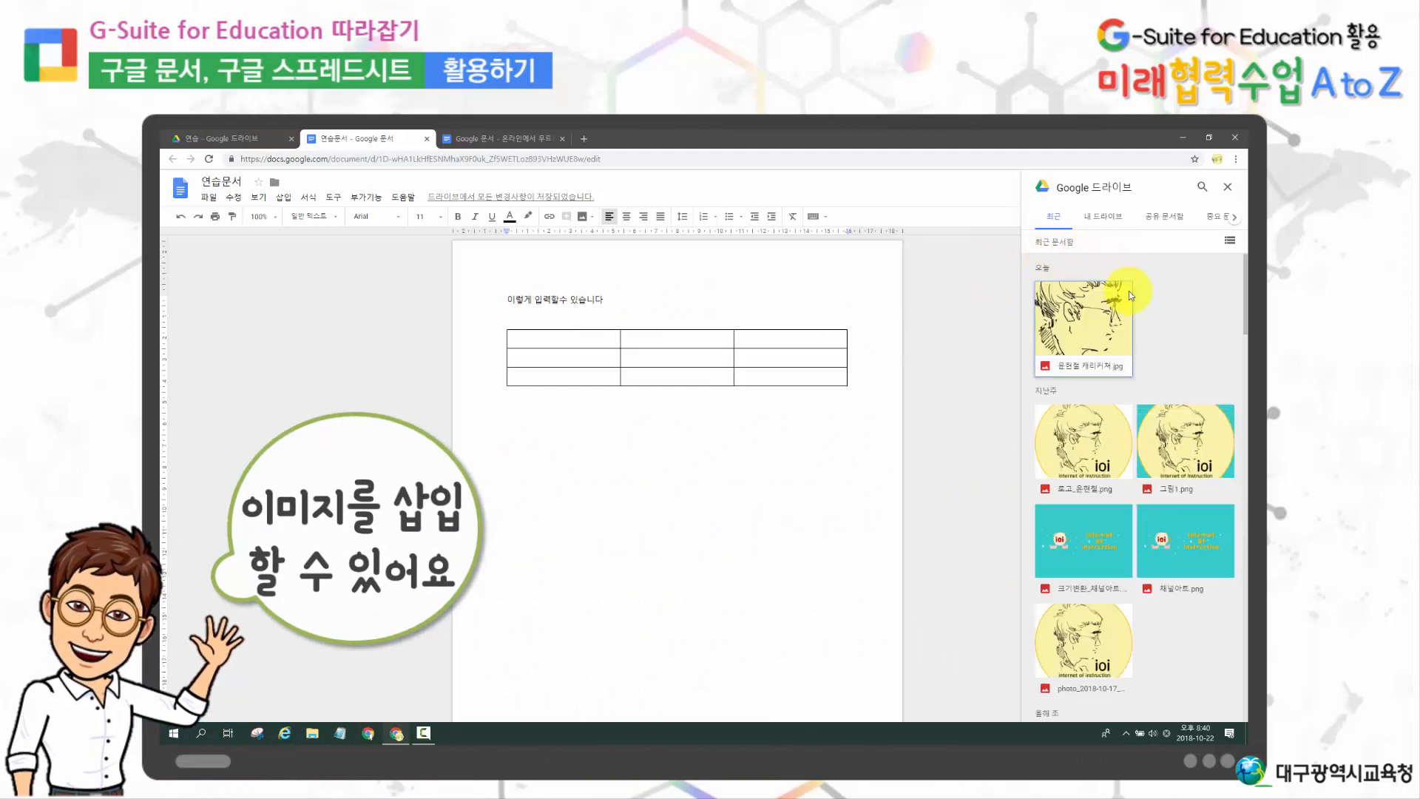
left_click(1081, 463)
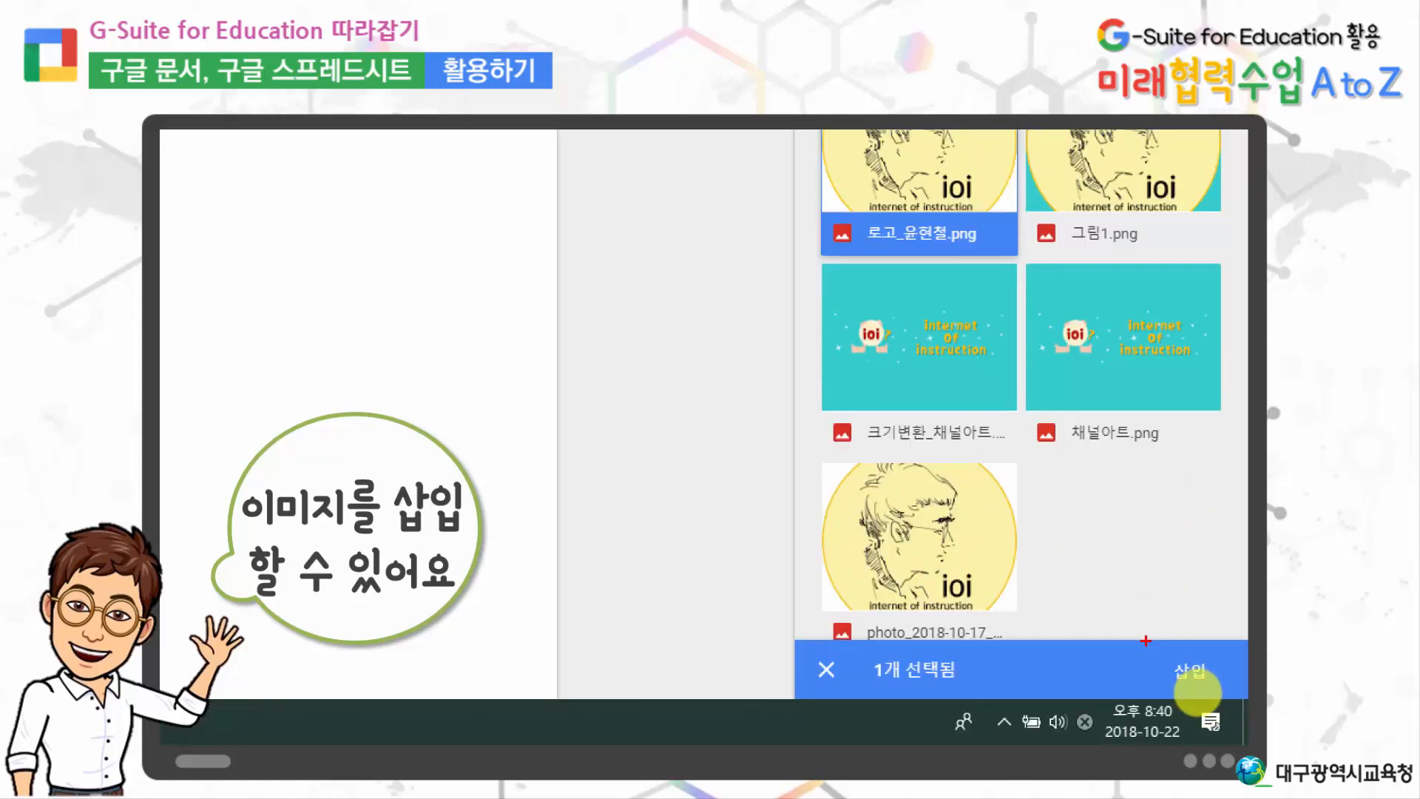
left_click(1197, 692)
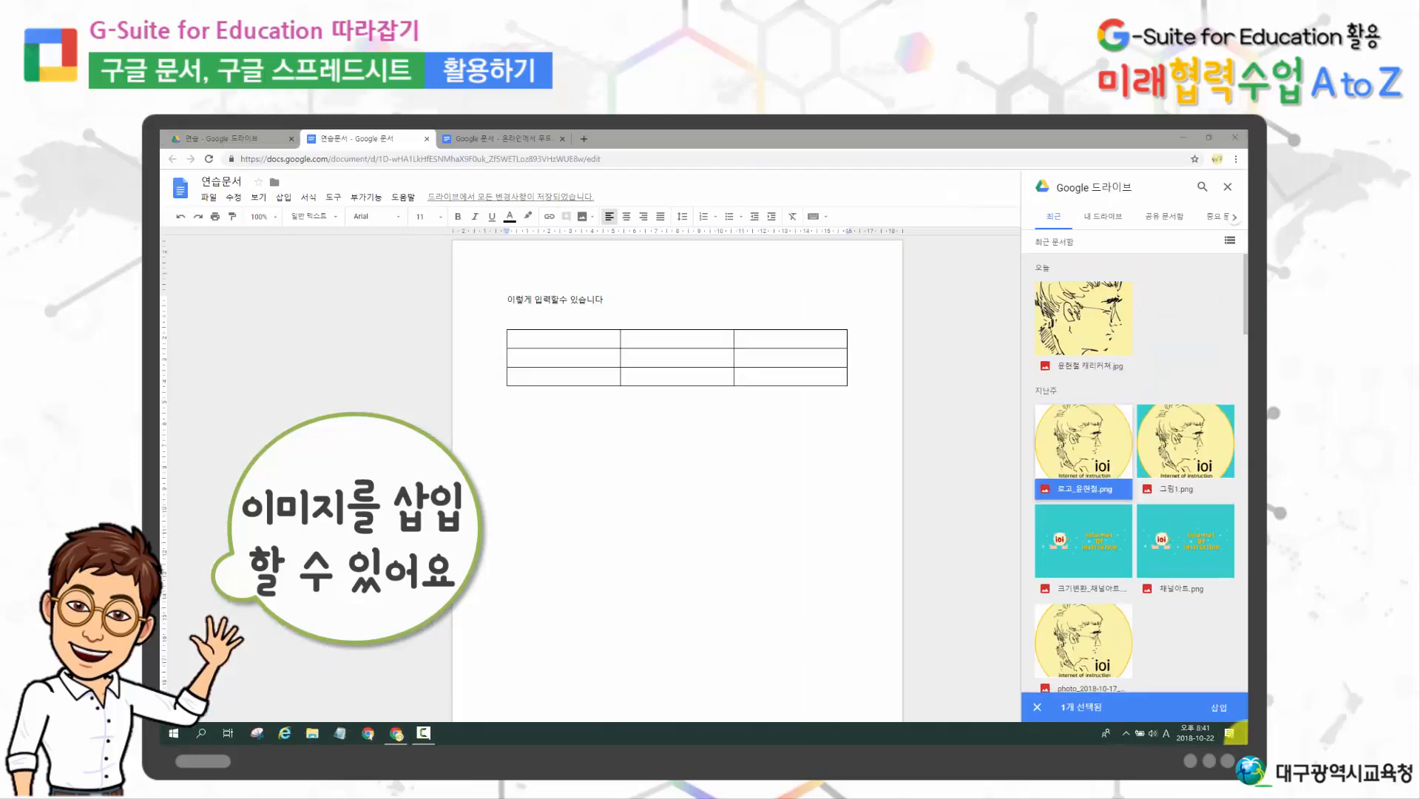
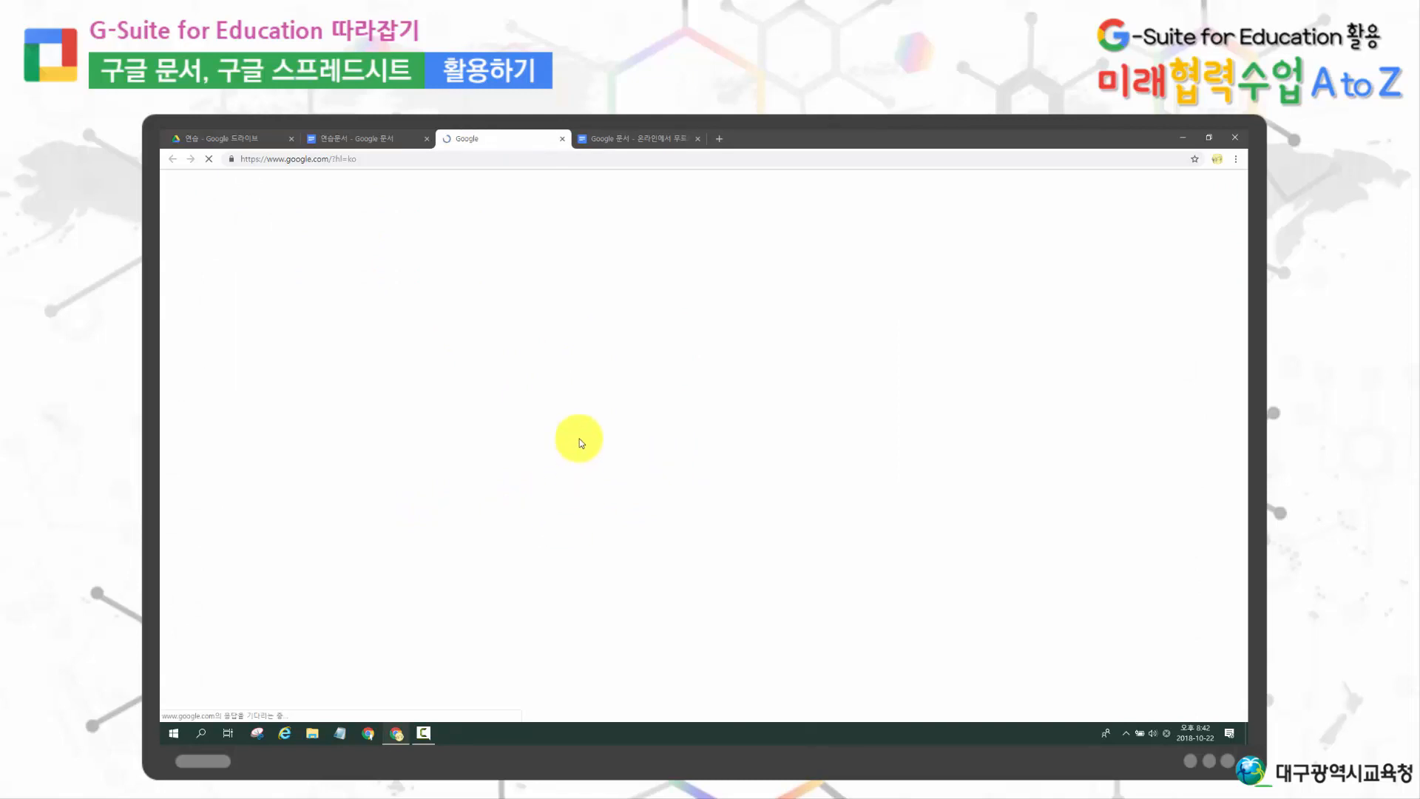
Close the Google page opened from the 구글 link and return to 연습문서.
left_click(562, 138)
scroll(783, 422, "up", 2)
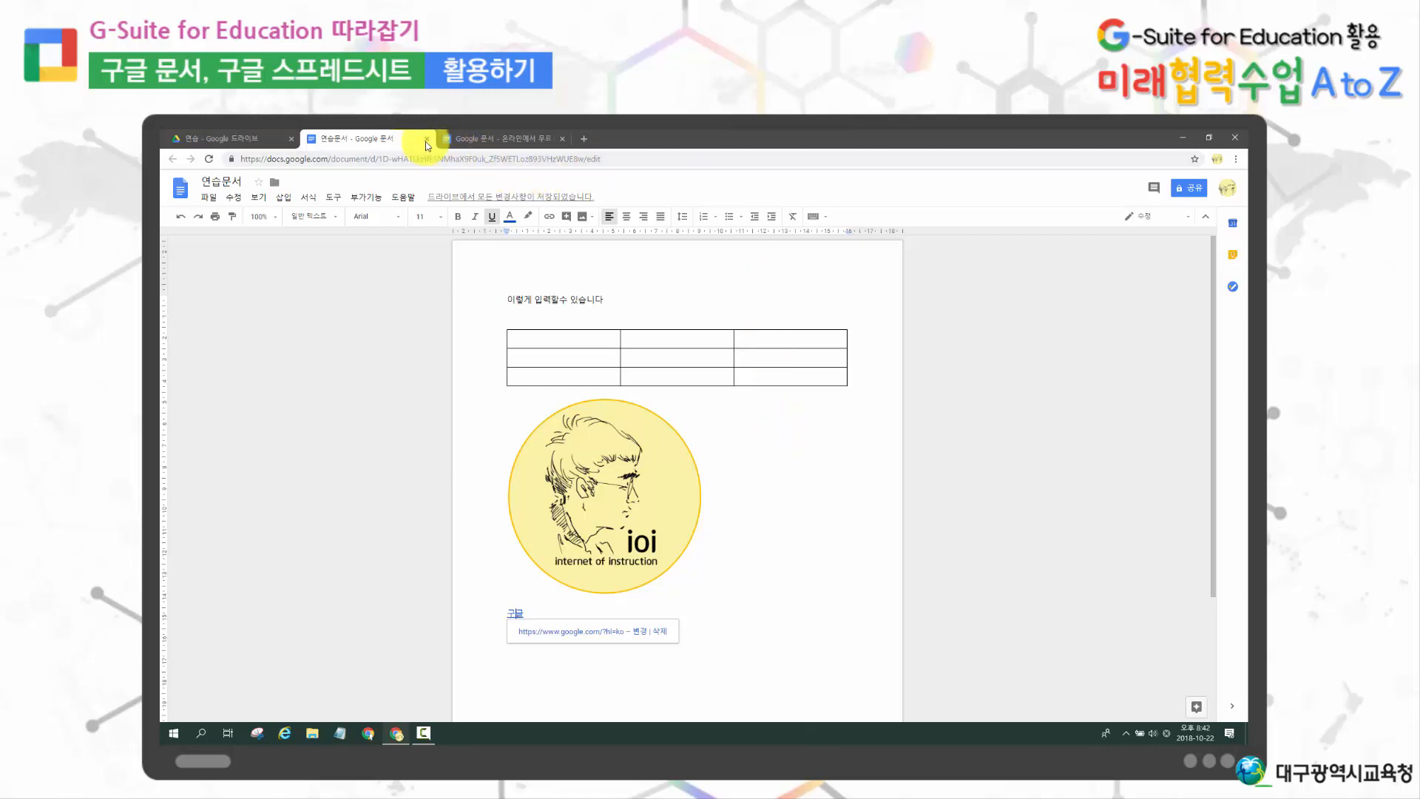
left_click(208, 197)
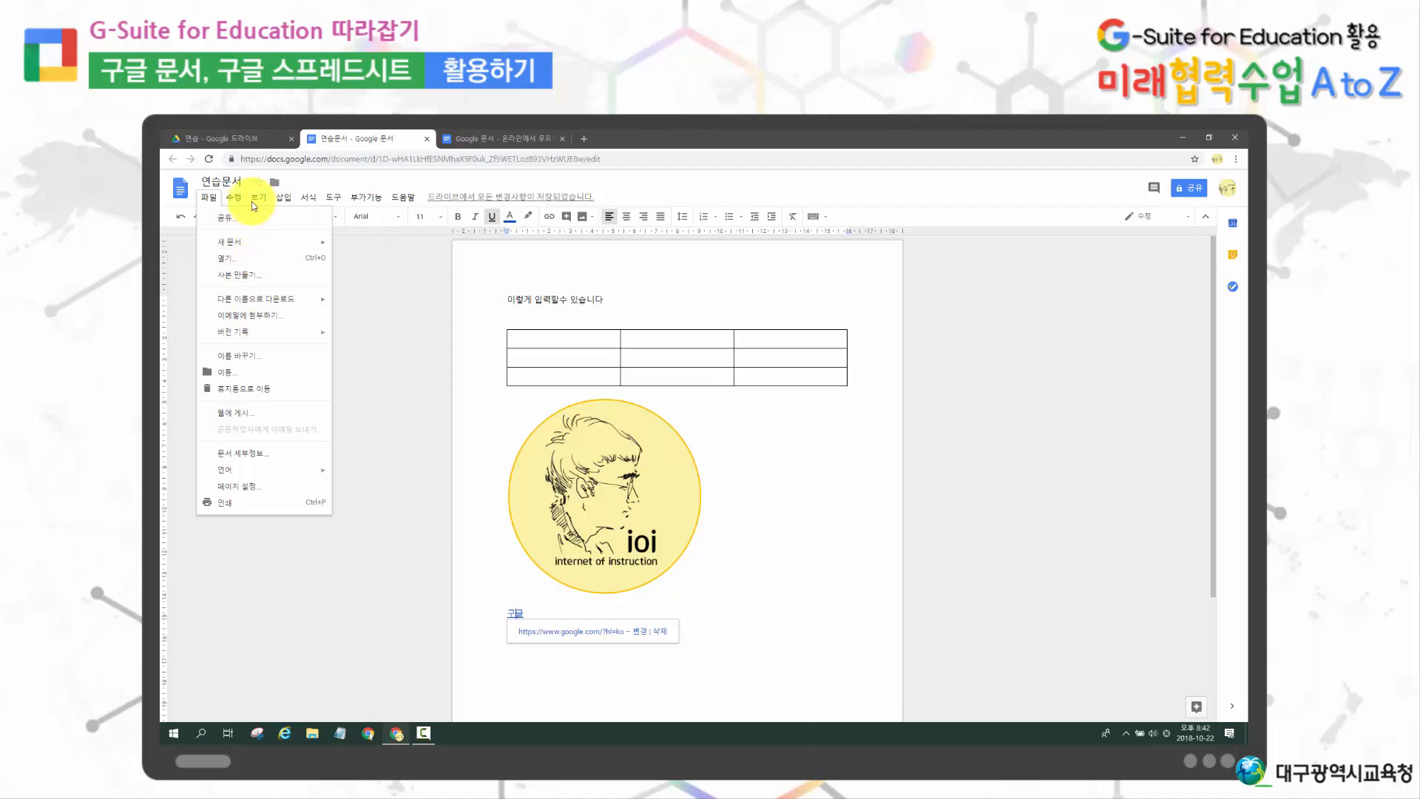
mouse_move(313, 197)
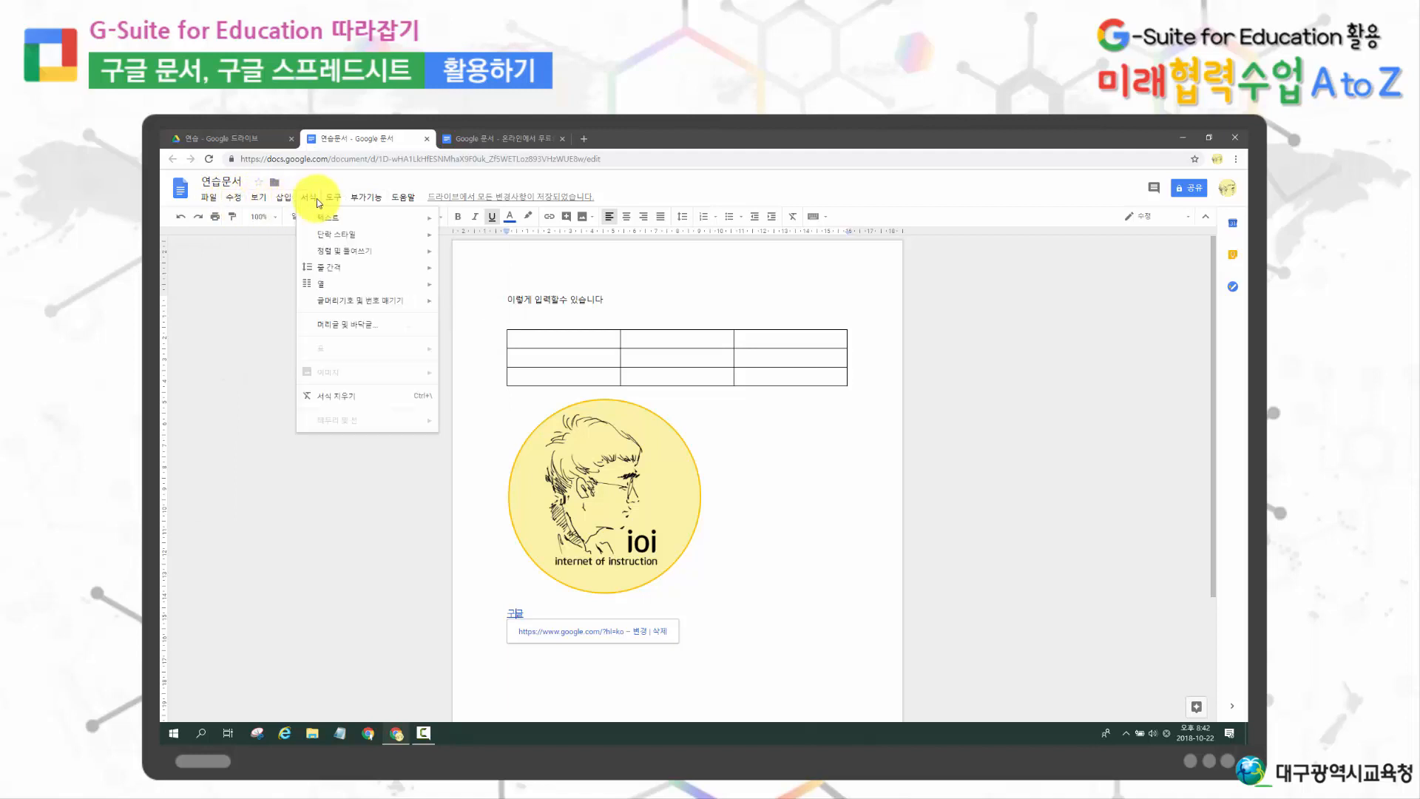
left_click(264, 281)
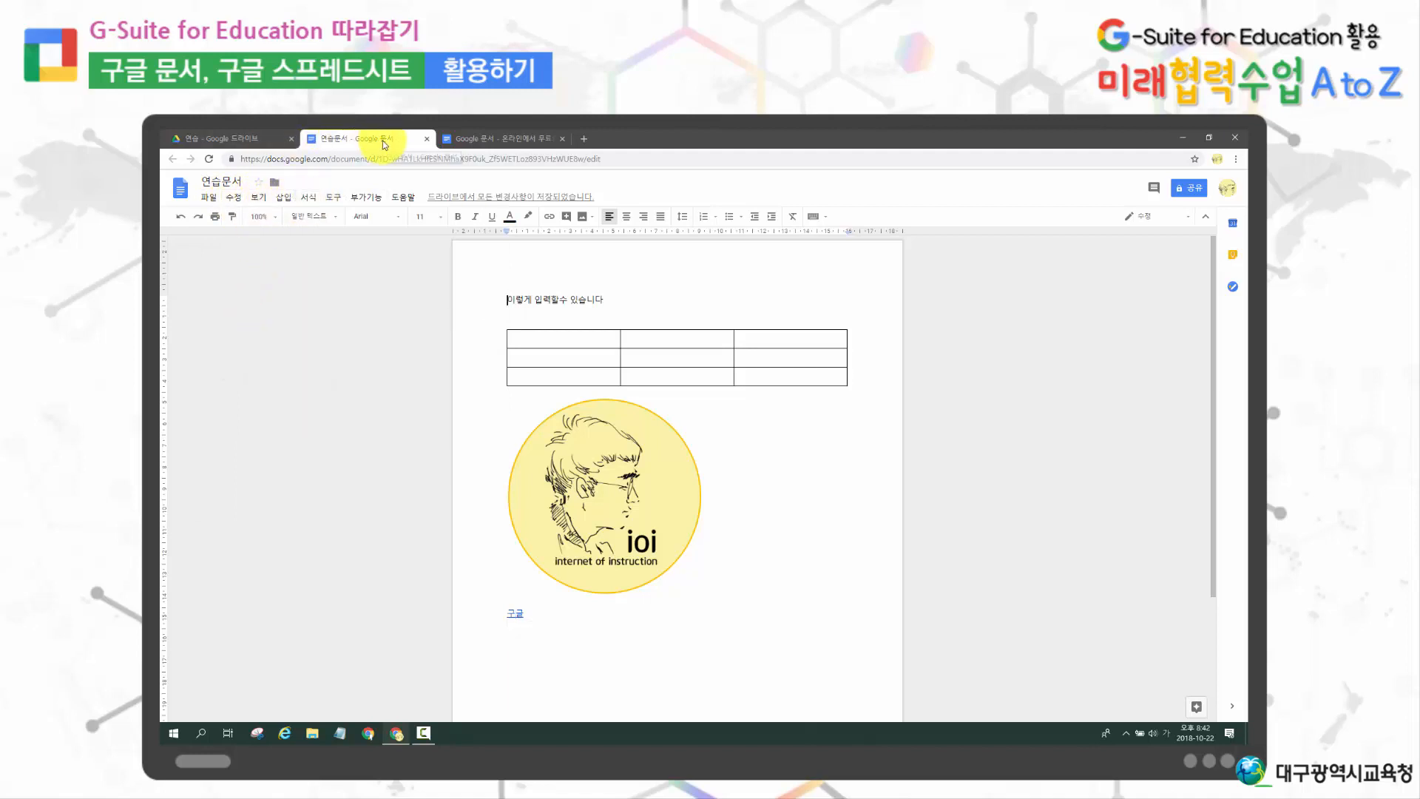
Close 연습문서 and reopen it from the 연습 folder in Google Drive to check its saved content.
left_click(426, 141)
left_click(243, 139)
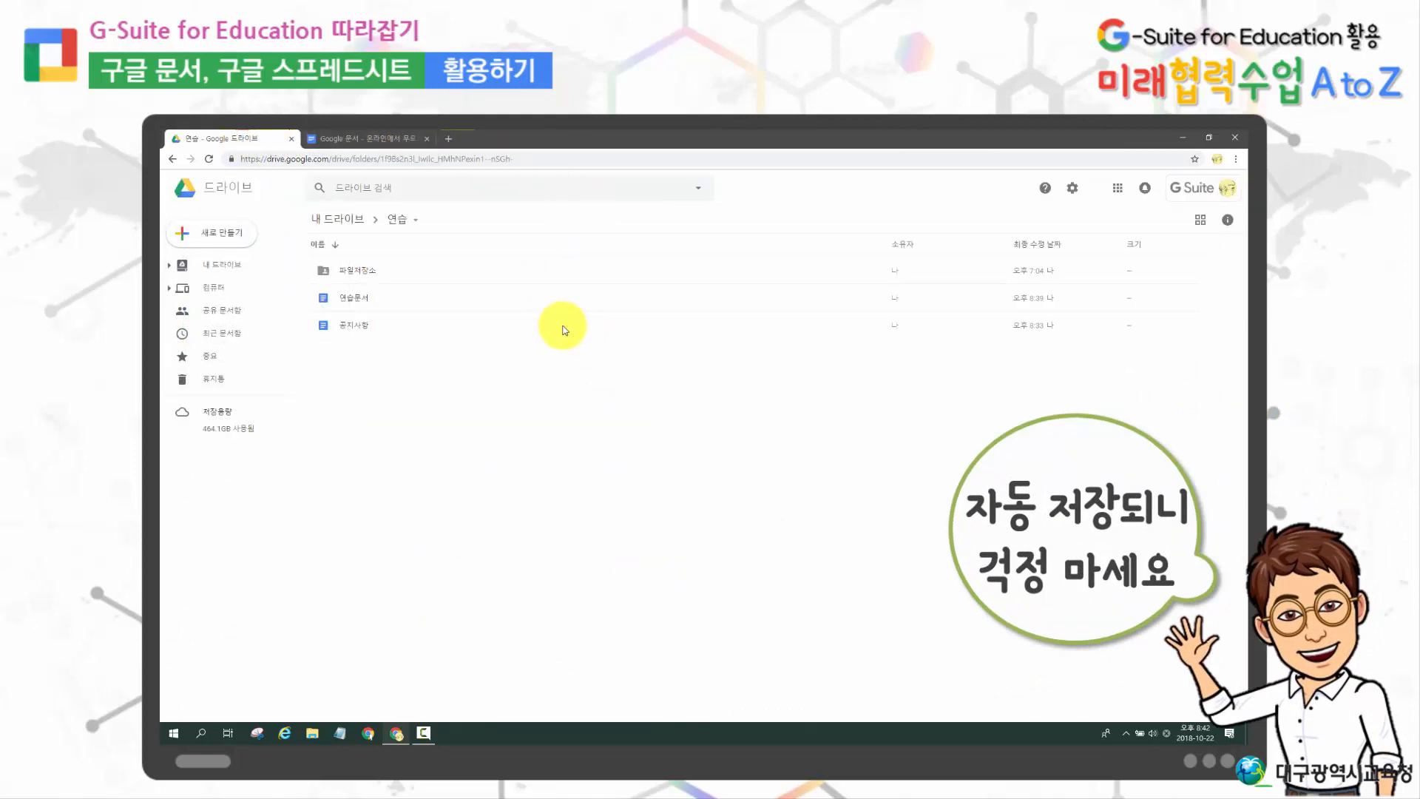
double_click(350, 299)
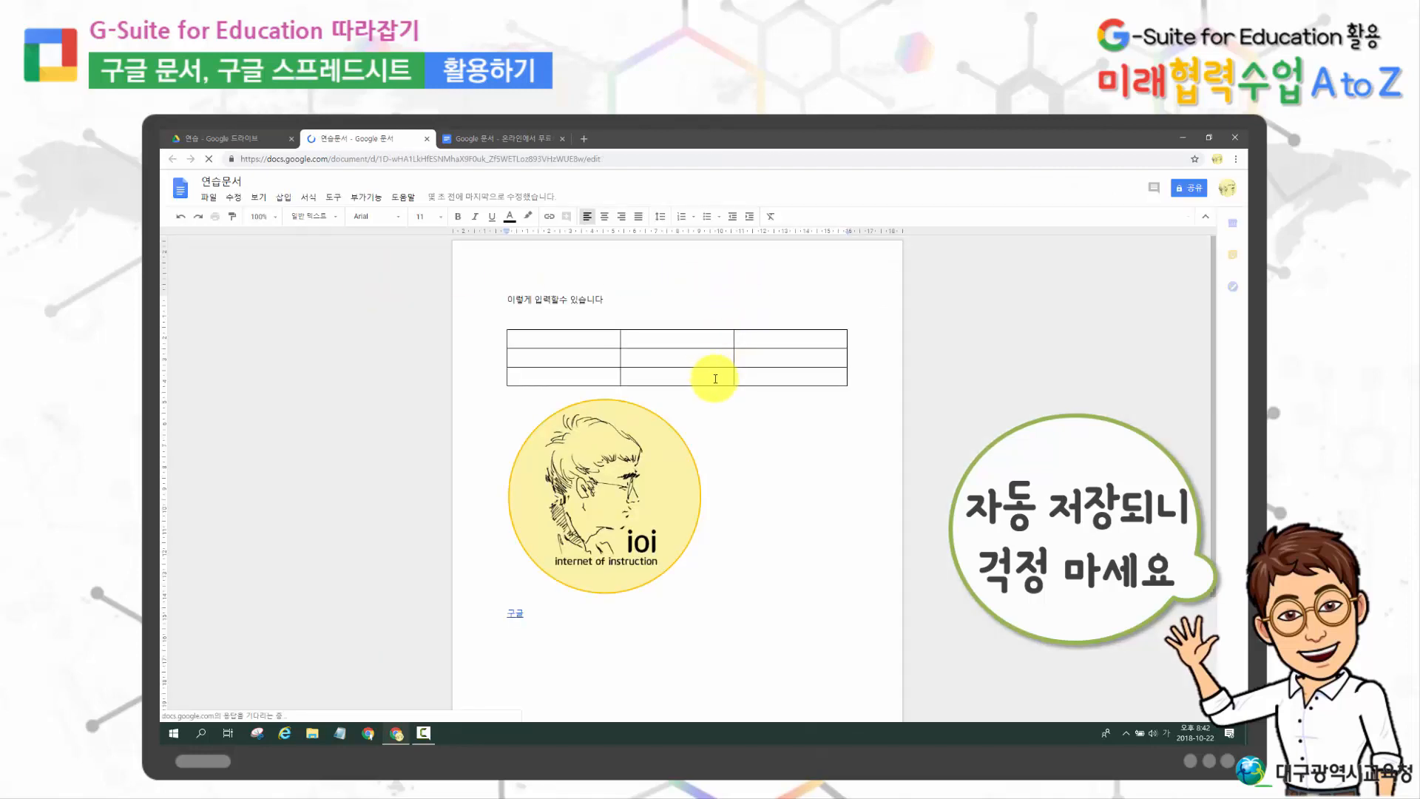
scroll(732, 377, "down", 3)
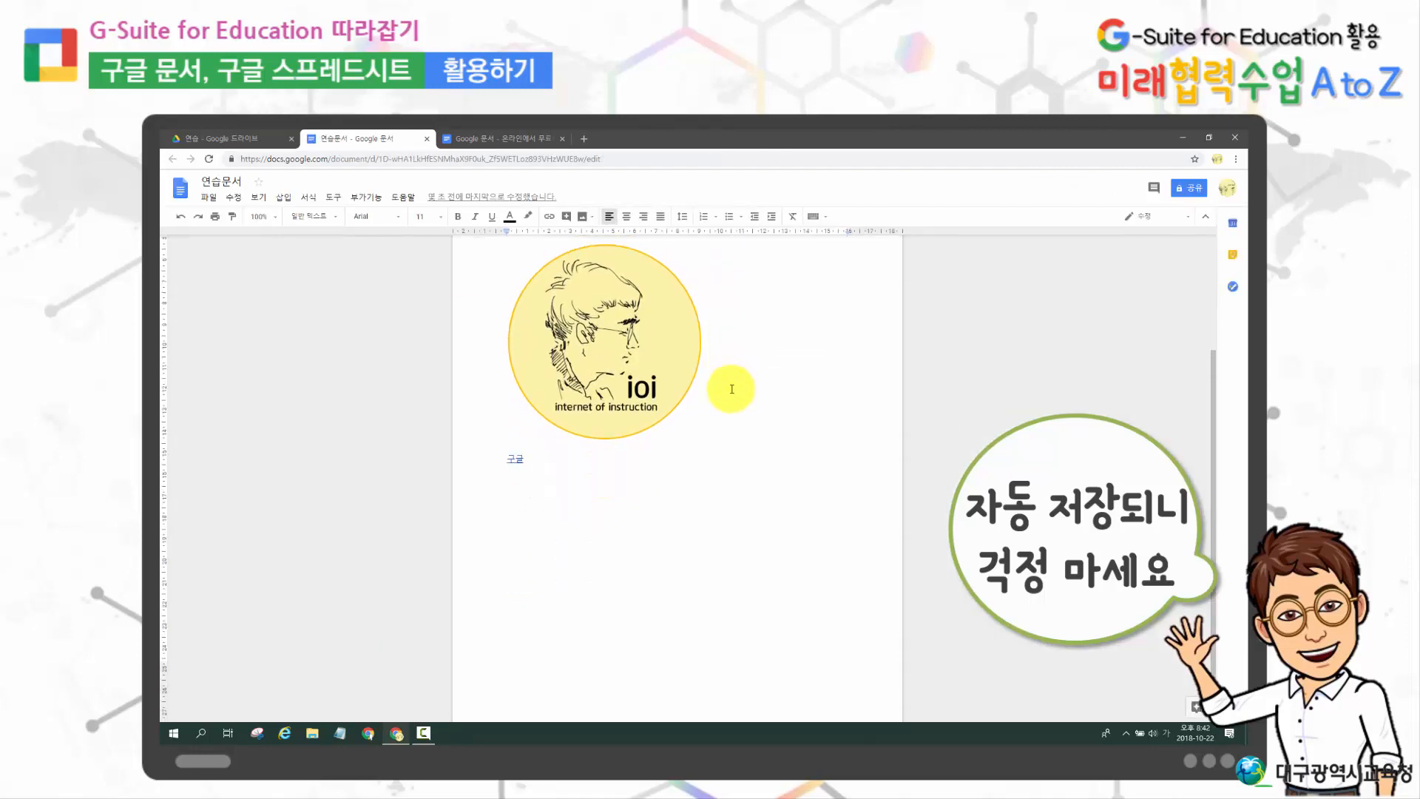
scroll(731, 383, "up", 3)
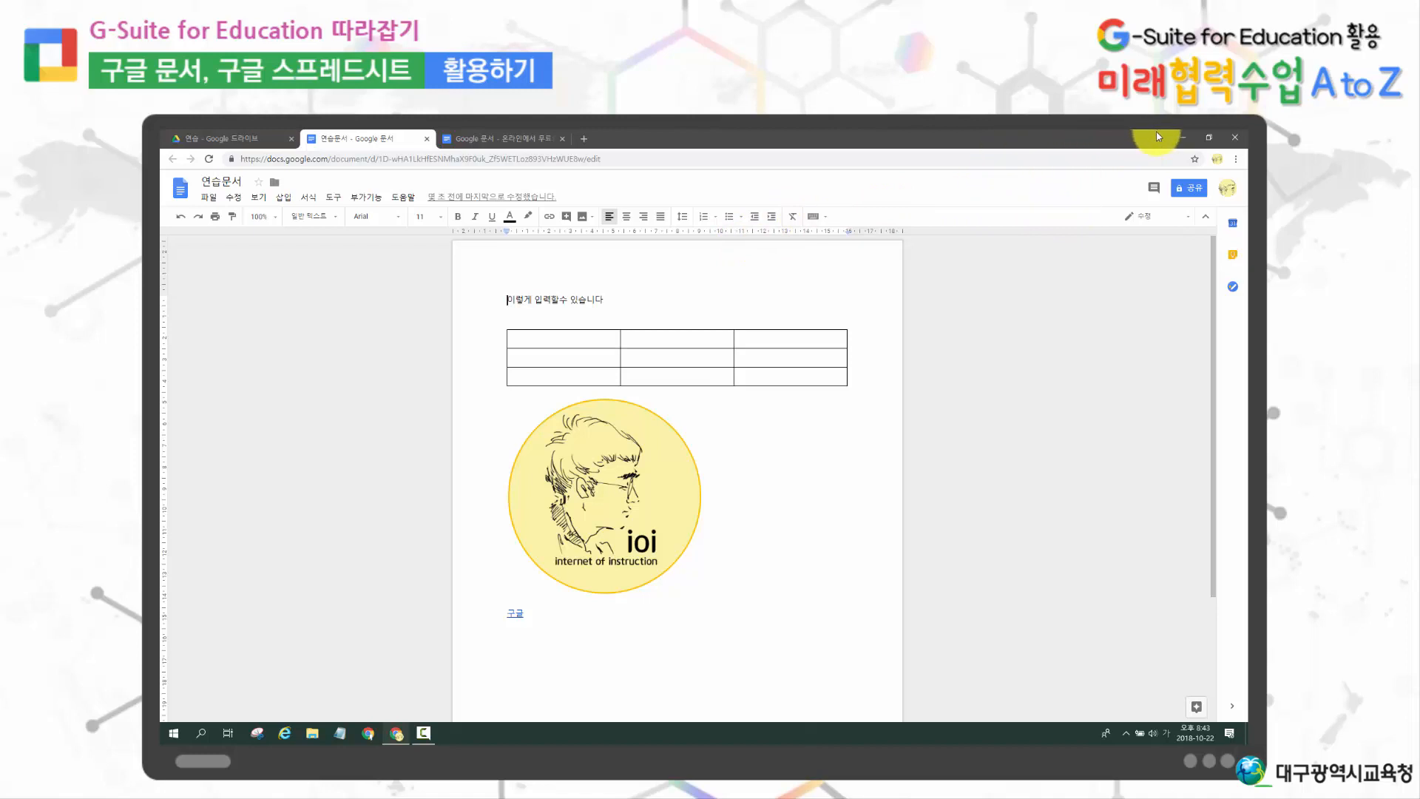
Shrink the browser window to uncover the desktop and upload the Word file 역량.docx from there into the 연습 Drive folder.
left_click(1208, 138)
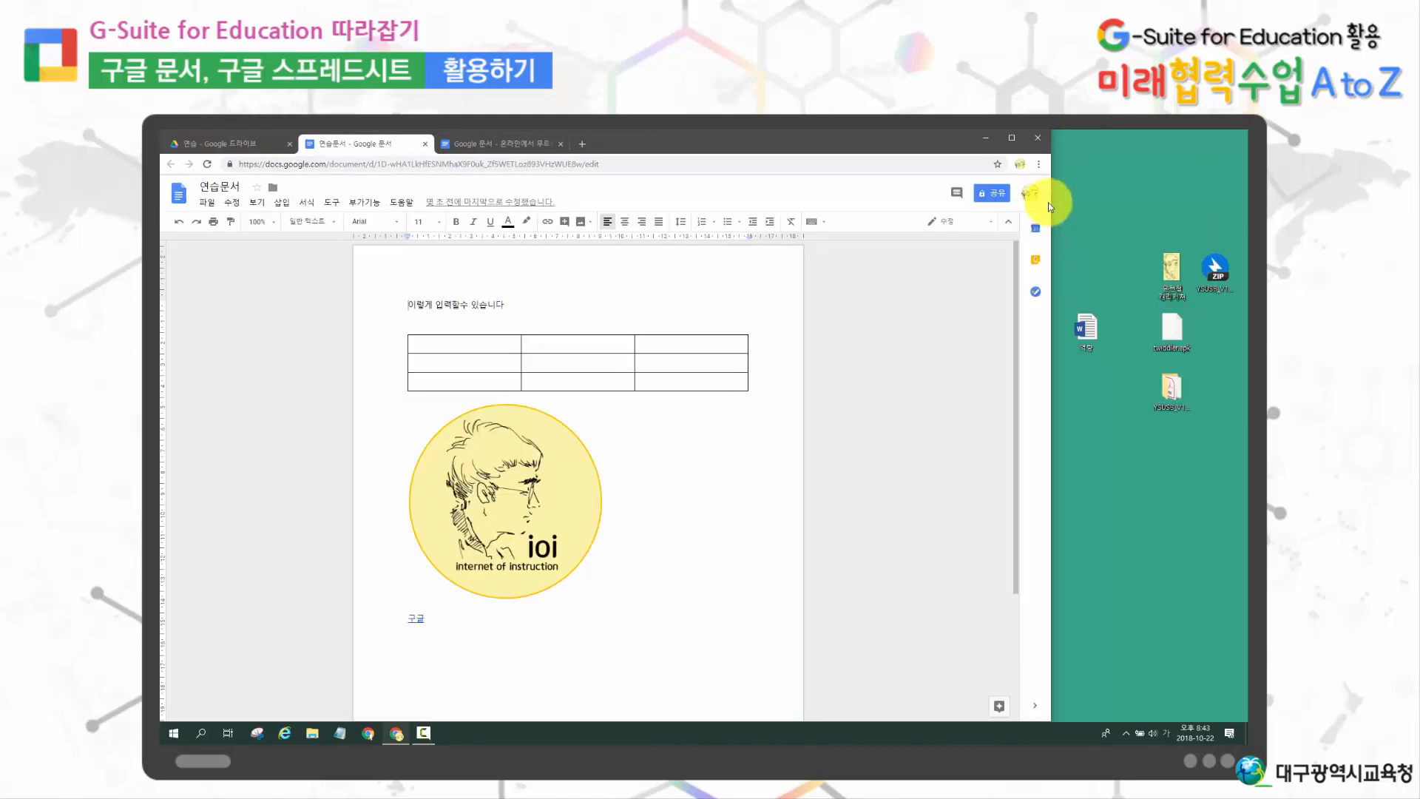
left_click(1104, 422)
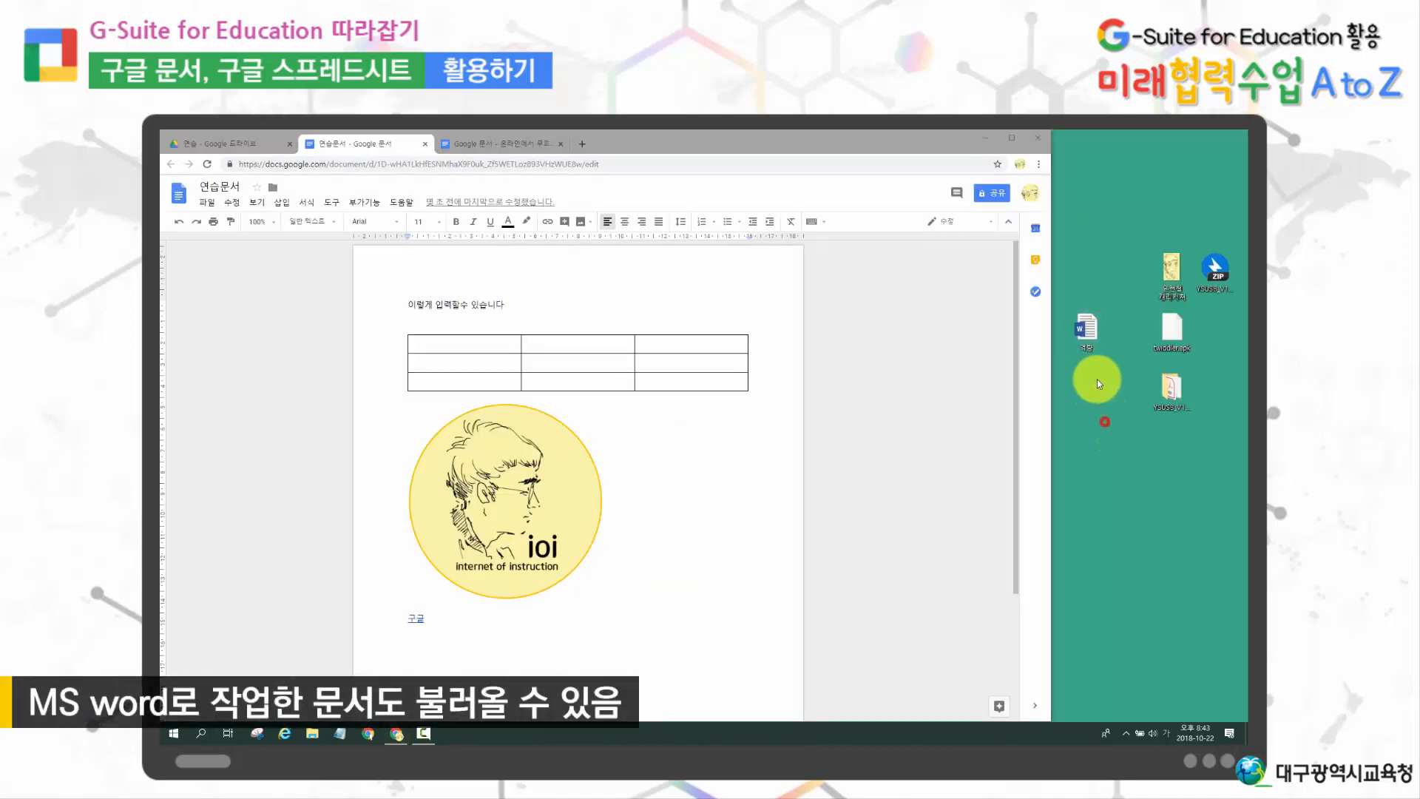
left_click(1090, 331)
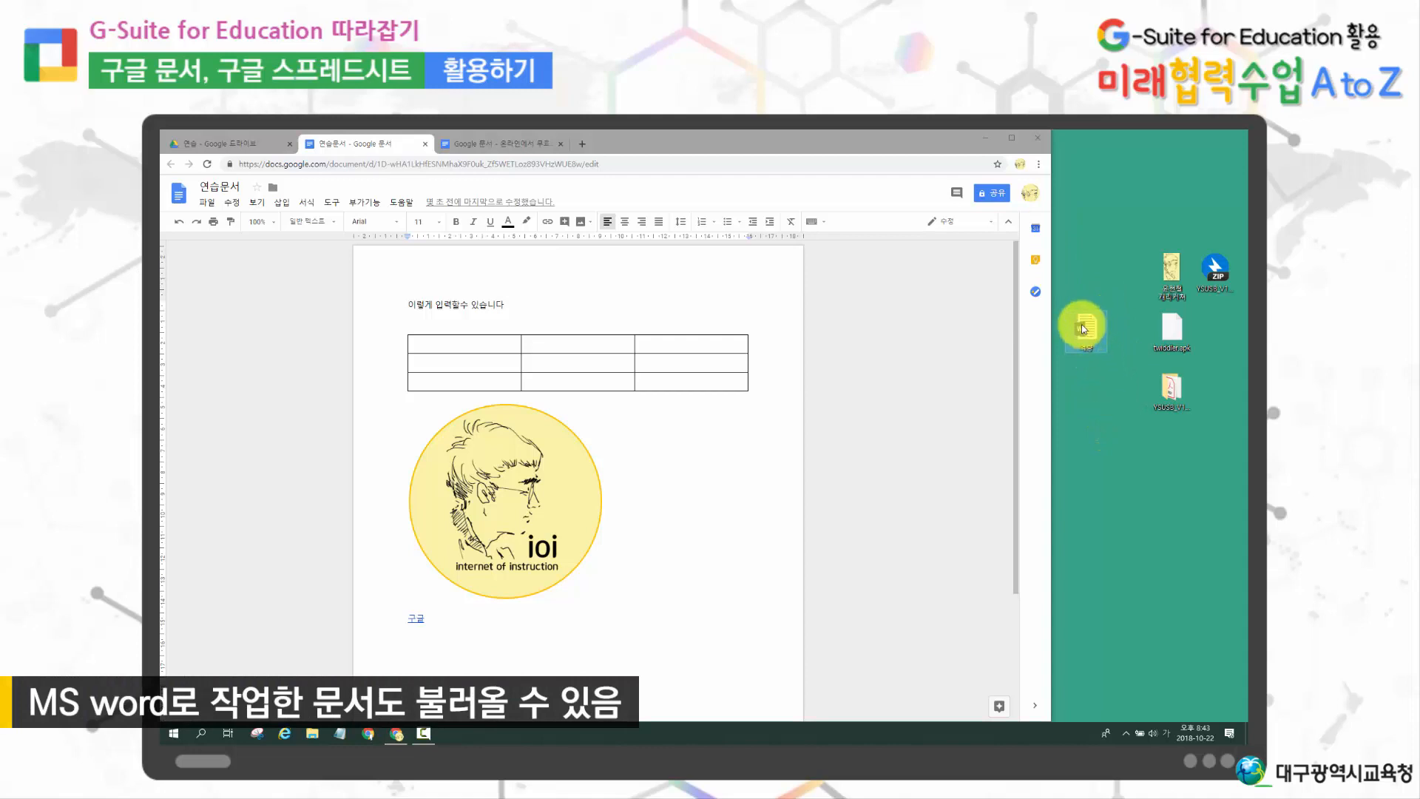
left_click_drag(1085, 327, 442, 420)
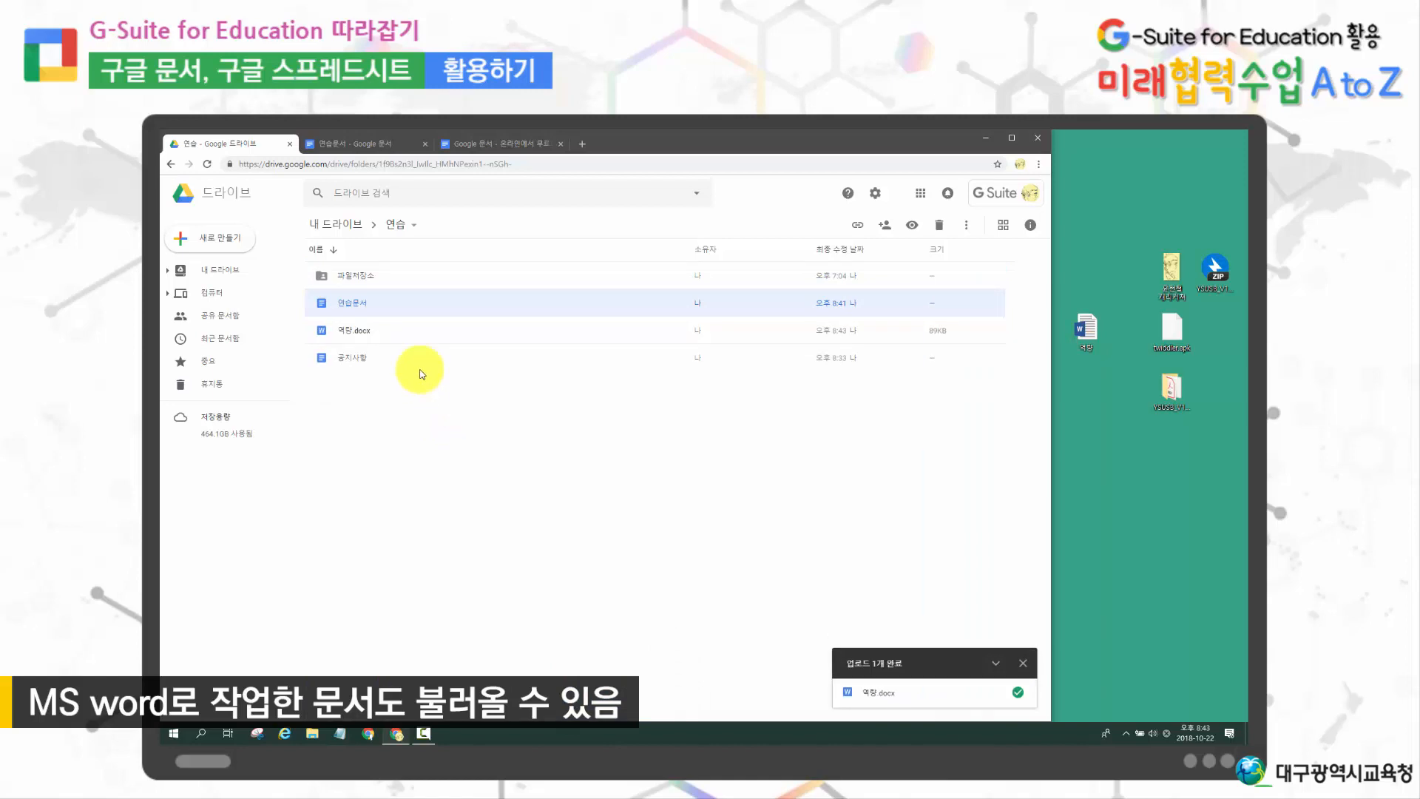
Preview the uploaded 역량.docx in Google Drive and look through its layout.
double_click(380, 335)
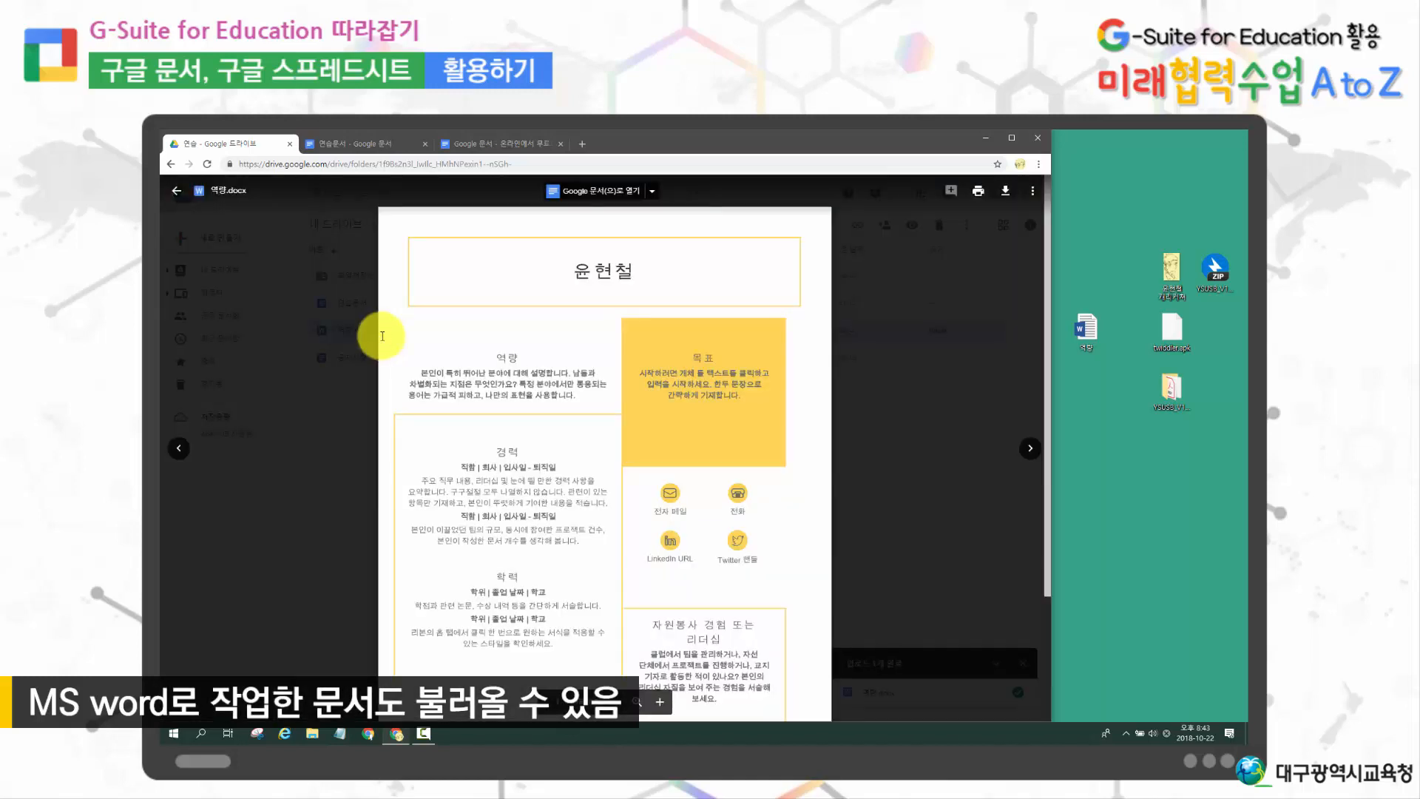
scroll(843, 344, "down", 3)
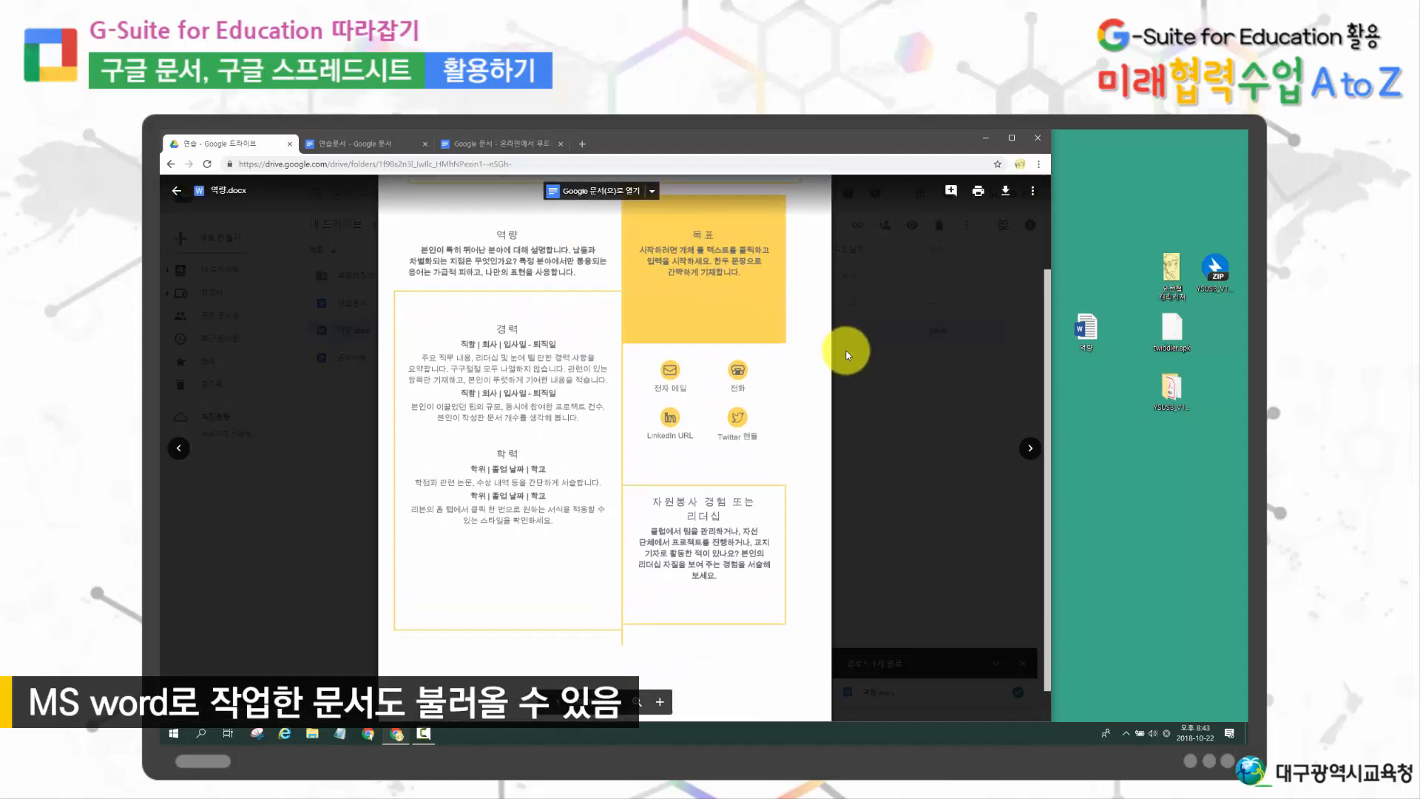
Open the previewed 역량.docx with Google Docs and check the converted document's name header and 경력 section.
scroll(847, 353, "up", 2)
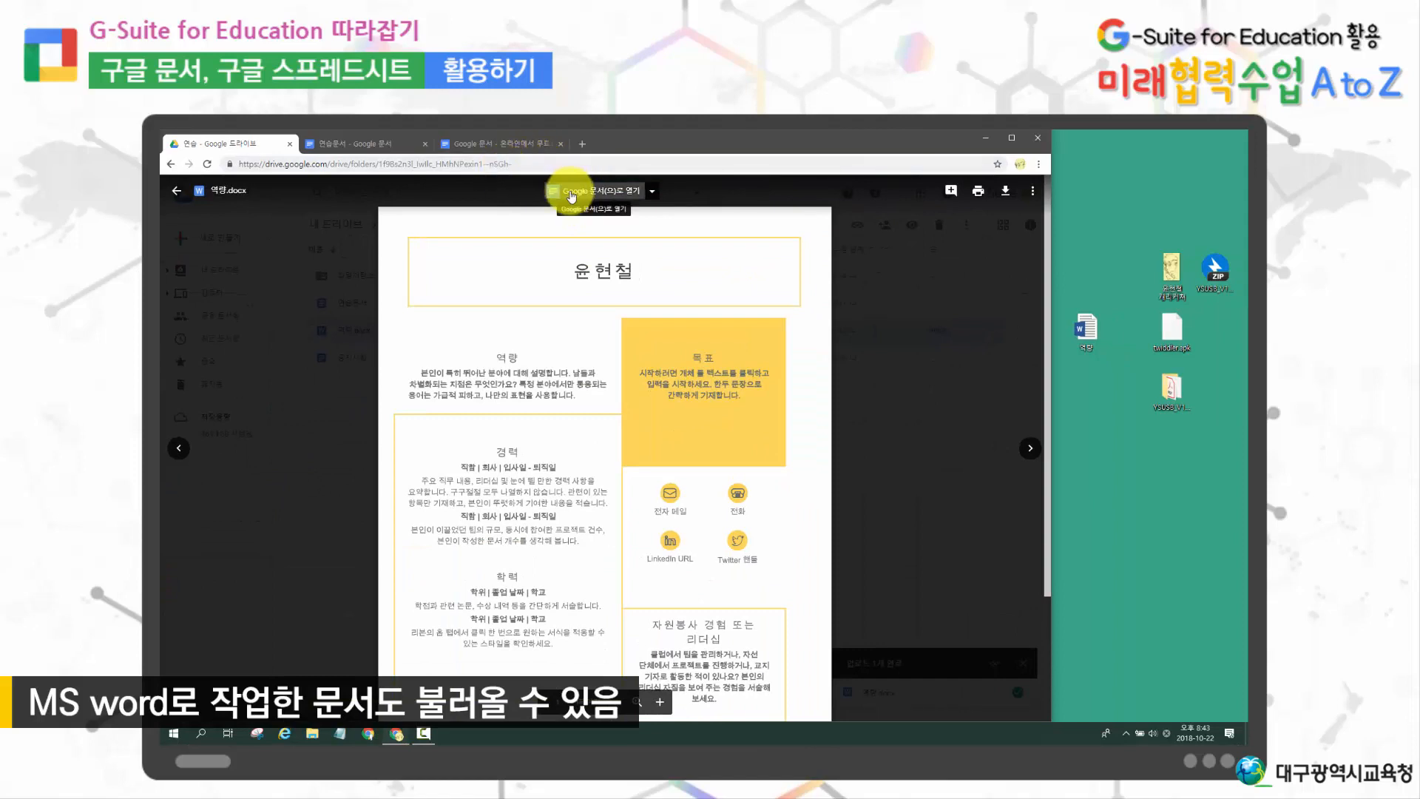
left_click(572, 194)
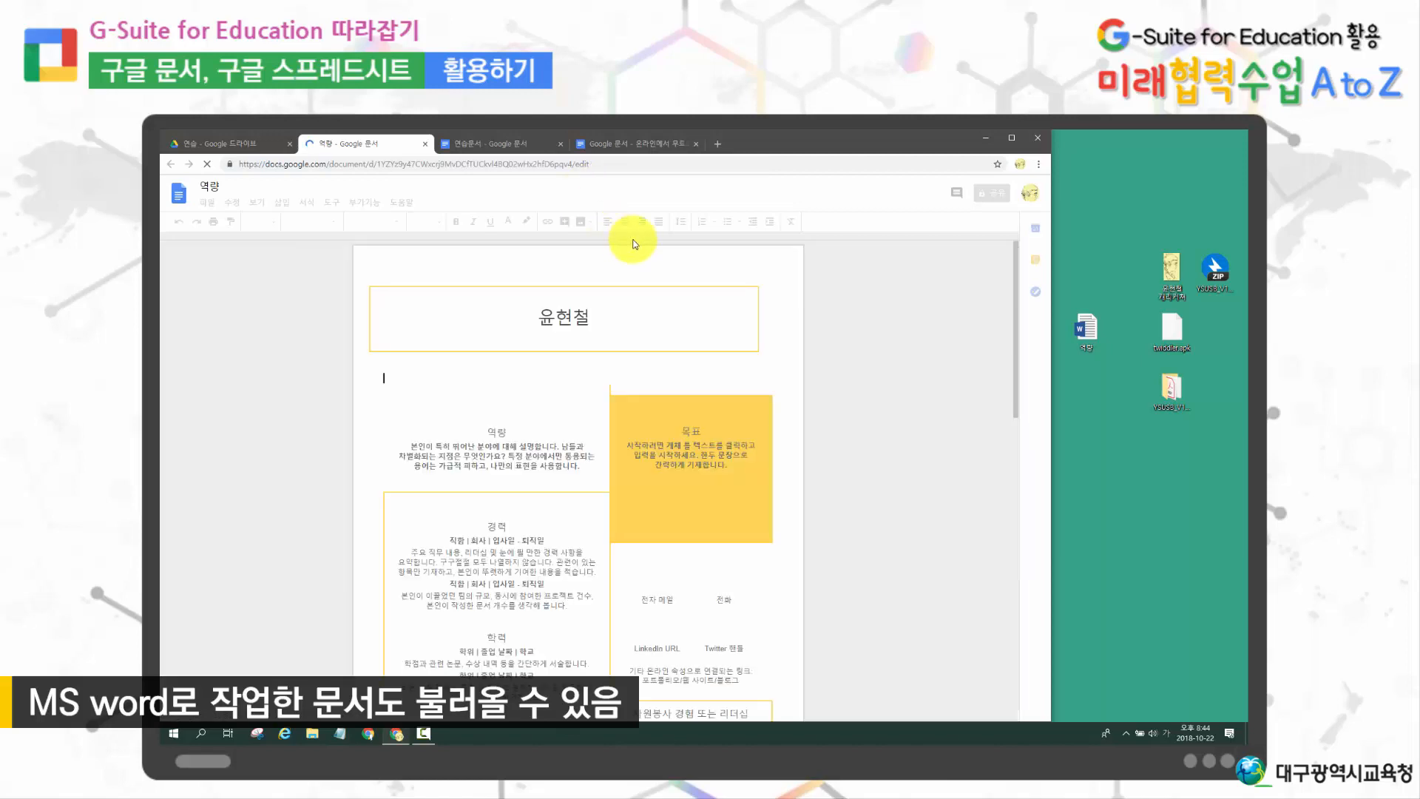
double_click(516, 307)
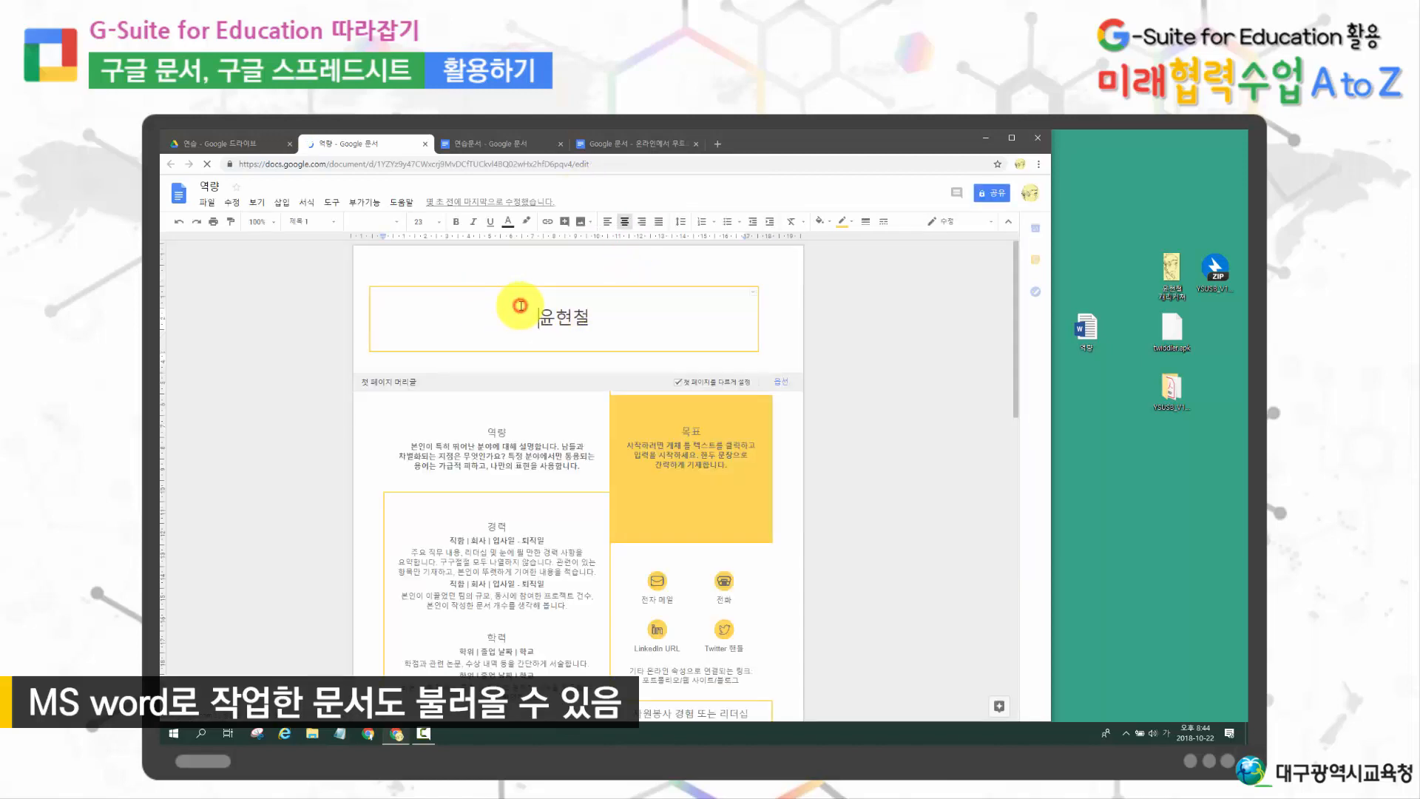
scroll(520, 305, "down", 2)
scroll(520, 305, "down", 1)
left_click(498, 356)
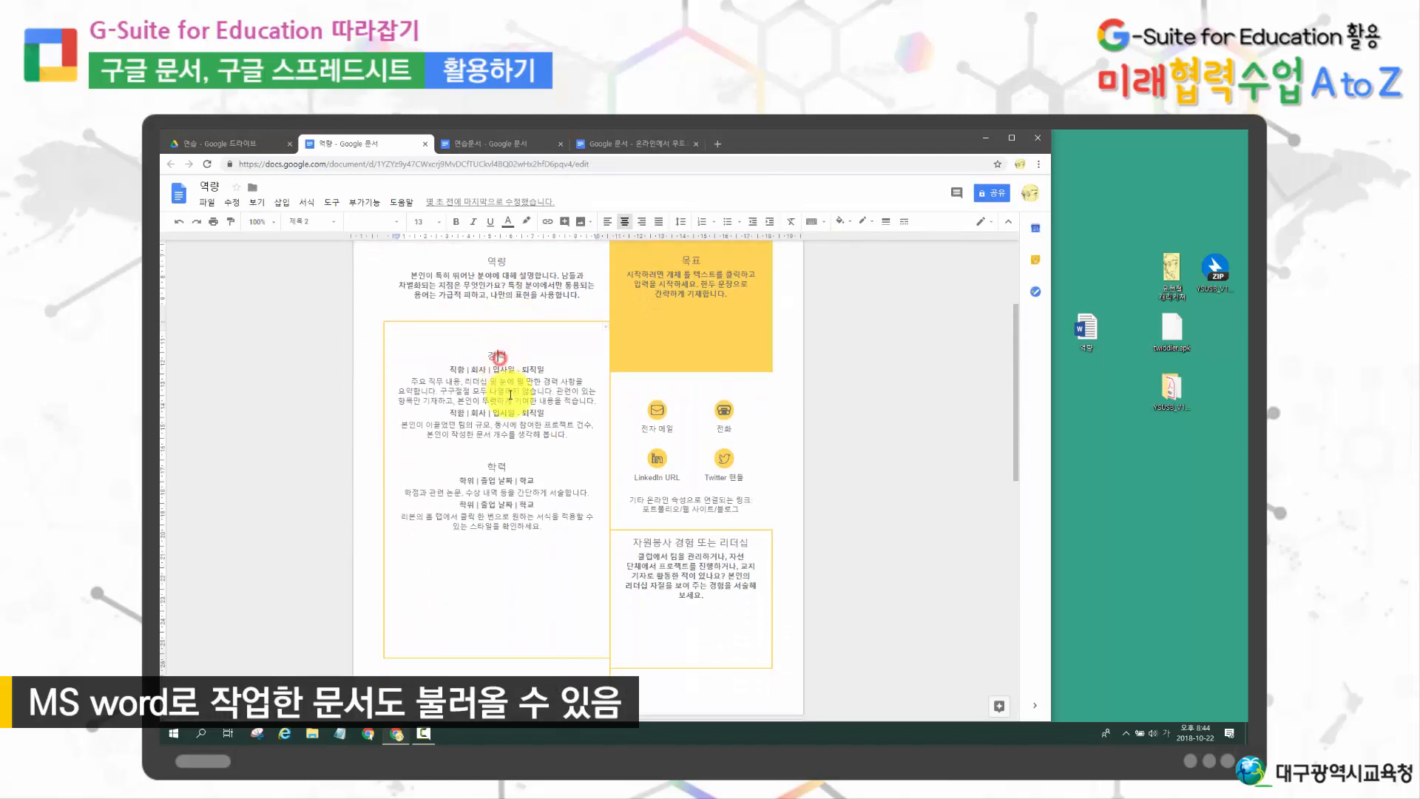
scroll(509, 394, "up", 3)
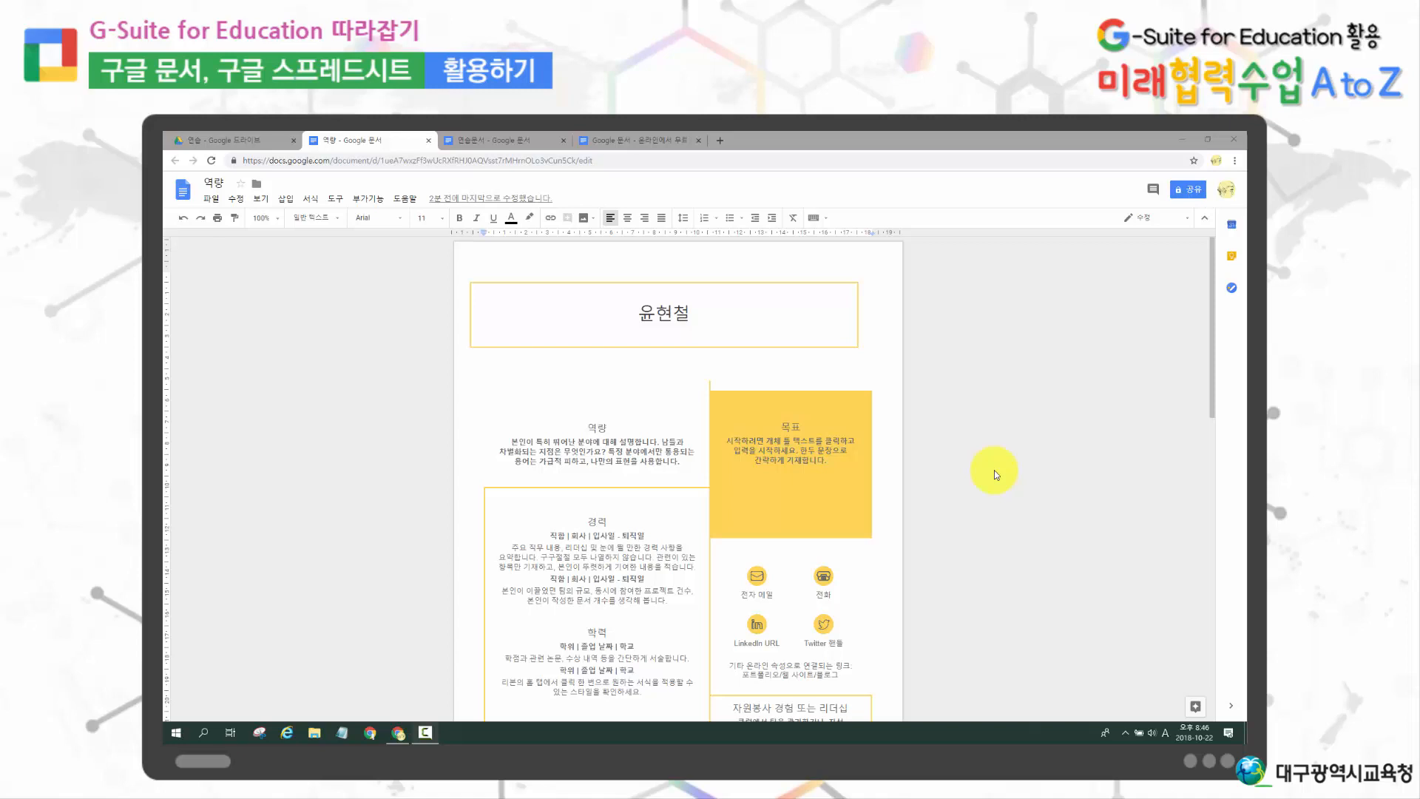
Return to the 연습 folder in Google Drive and locate the original Word file 역량.docx.
left_click(220, 140)
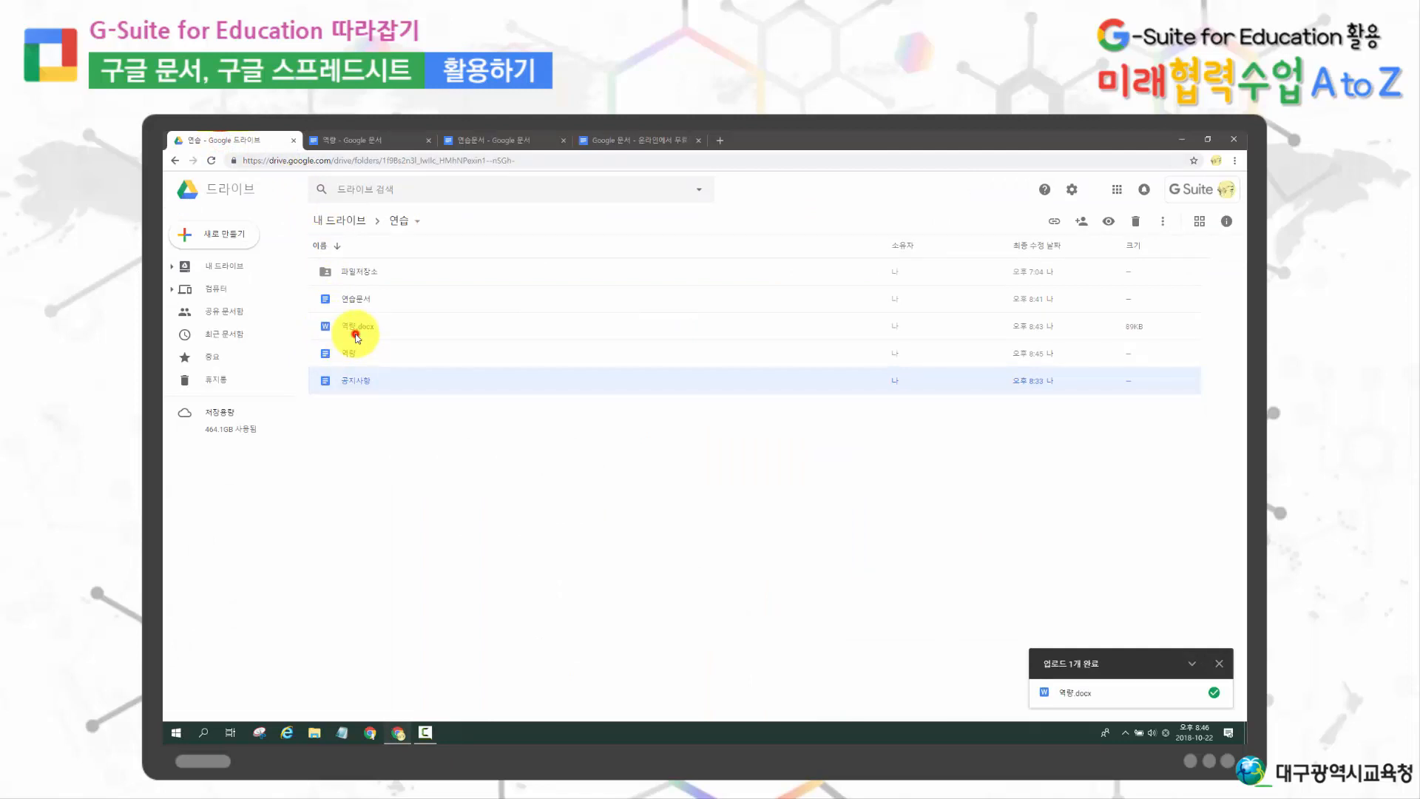
left_click(354, 331)
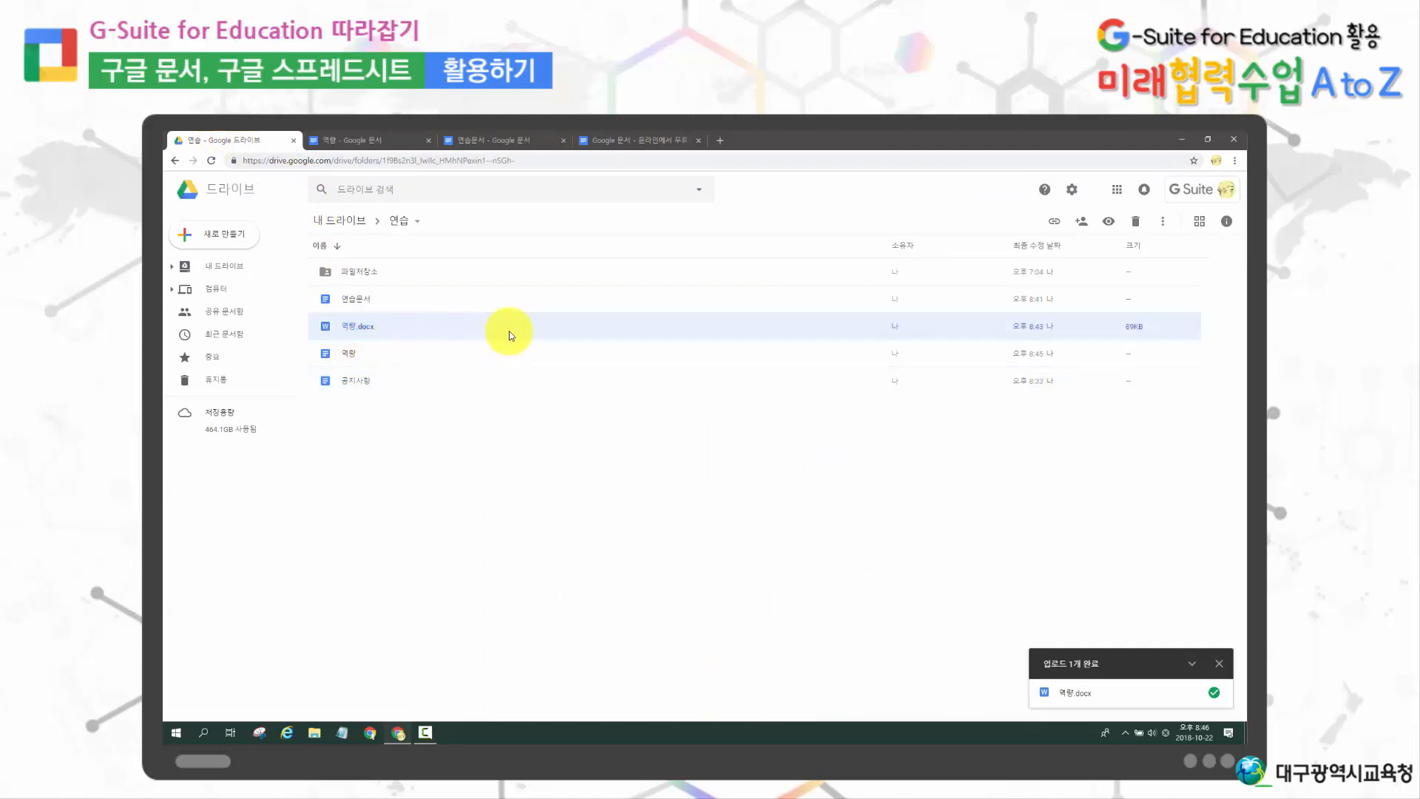
key("Delete")
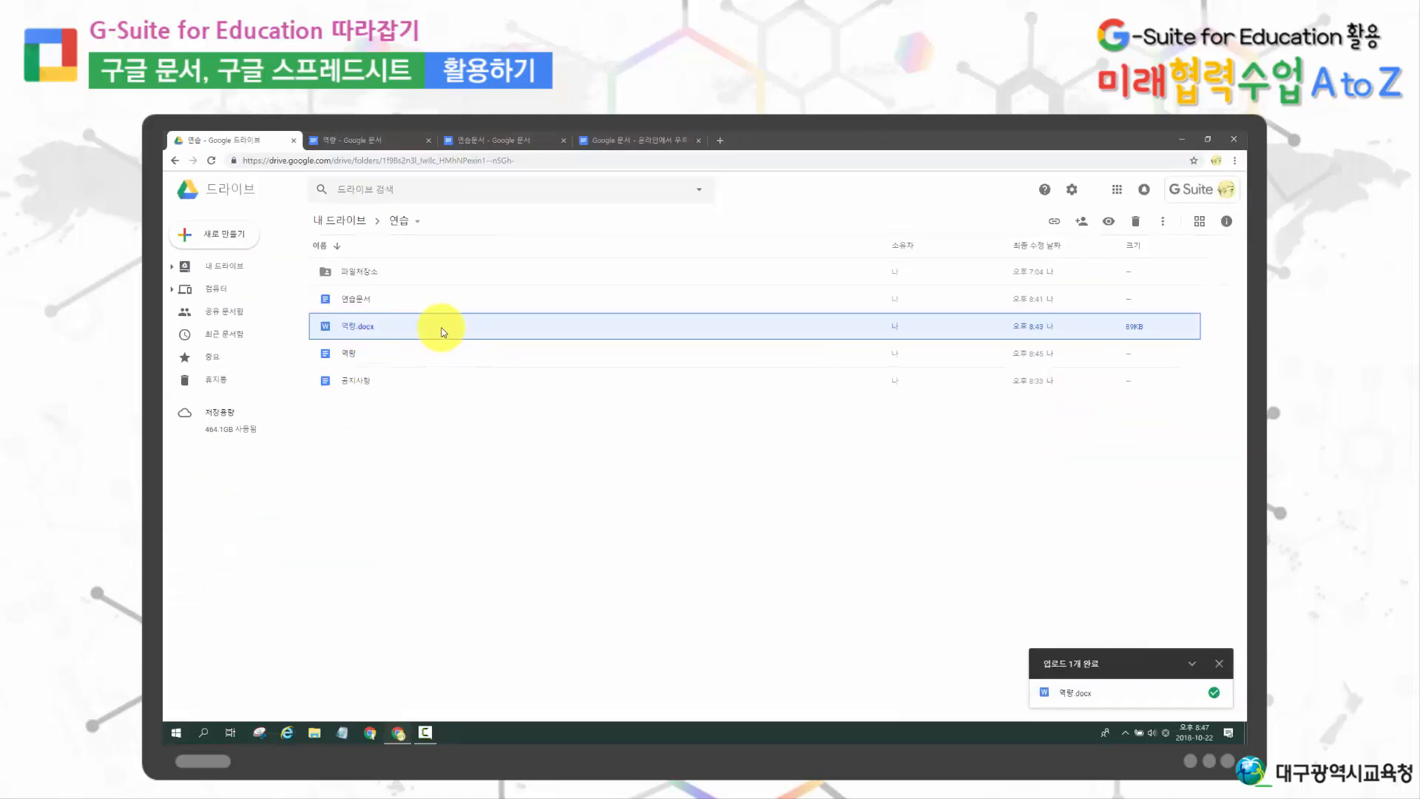
Make a copy of the converted Google document 역량 in the 연습 folder.
left_click(372, 358)
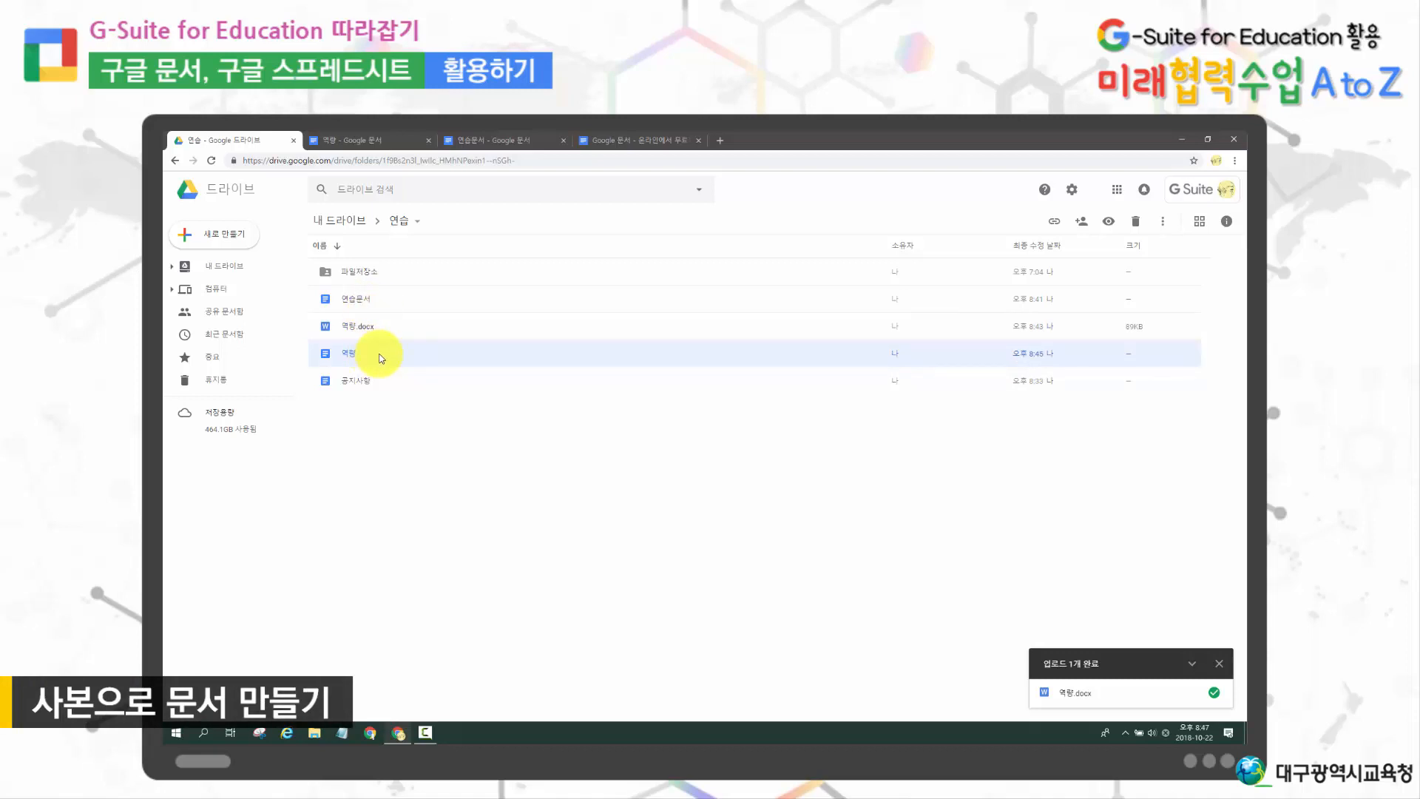
right_click(382, 358)
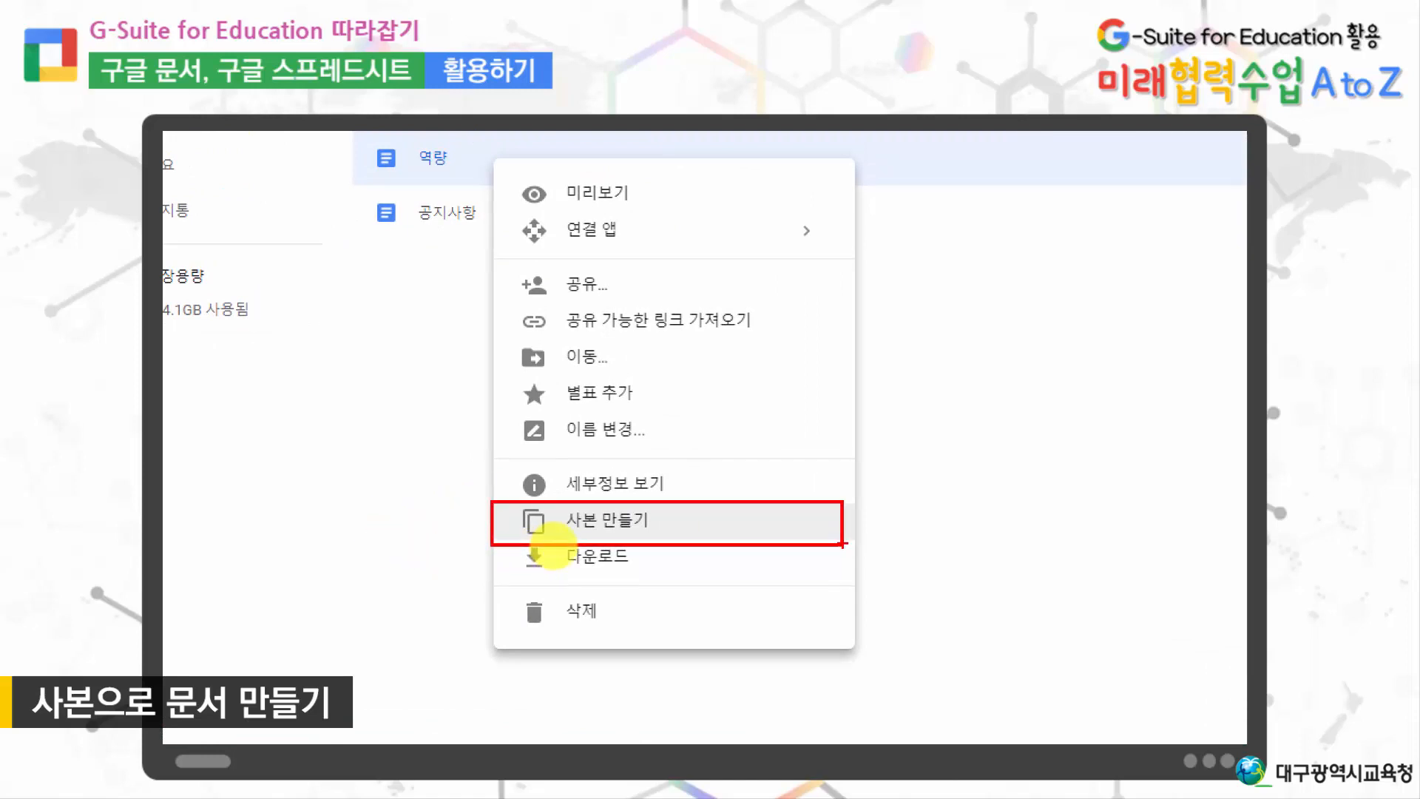
right_click(364, 360)
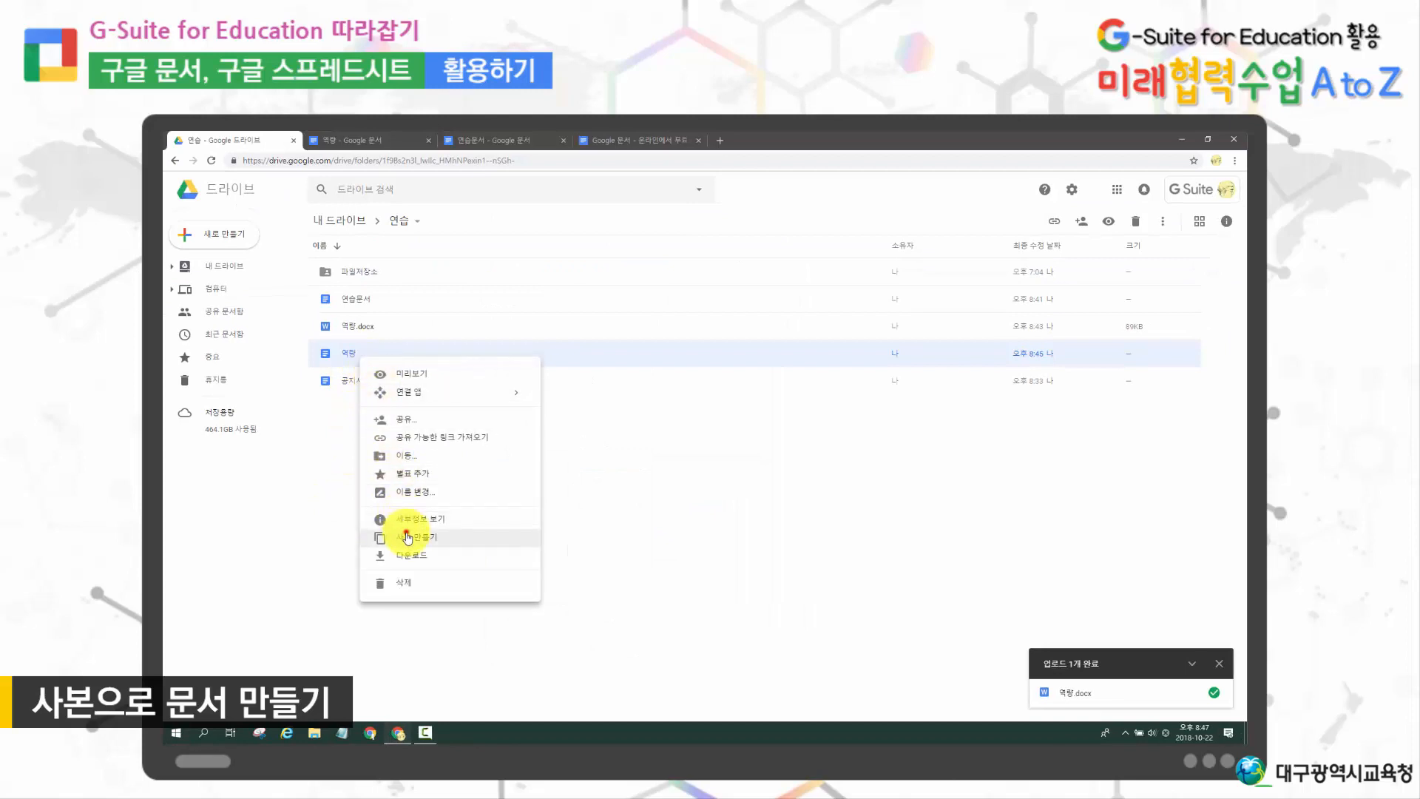
left_click(377, 536)
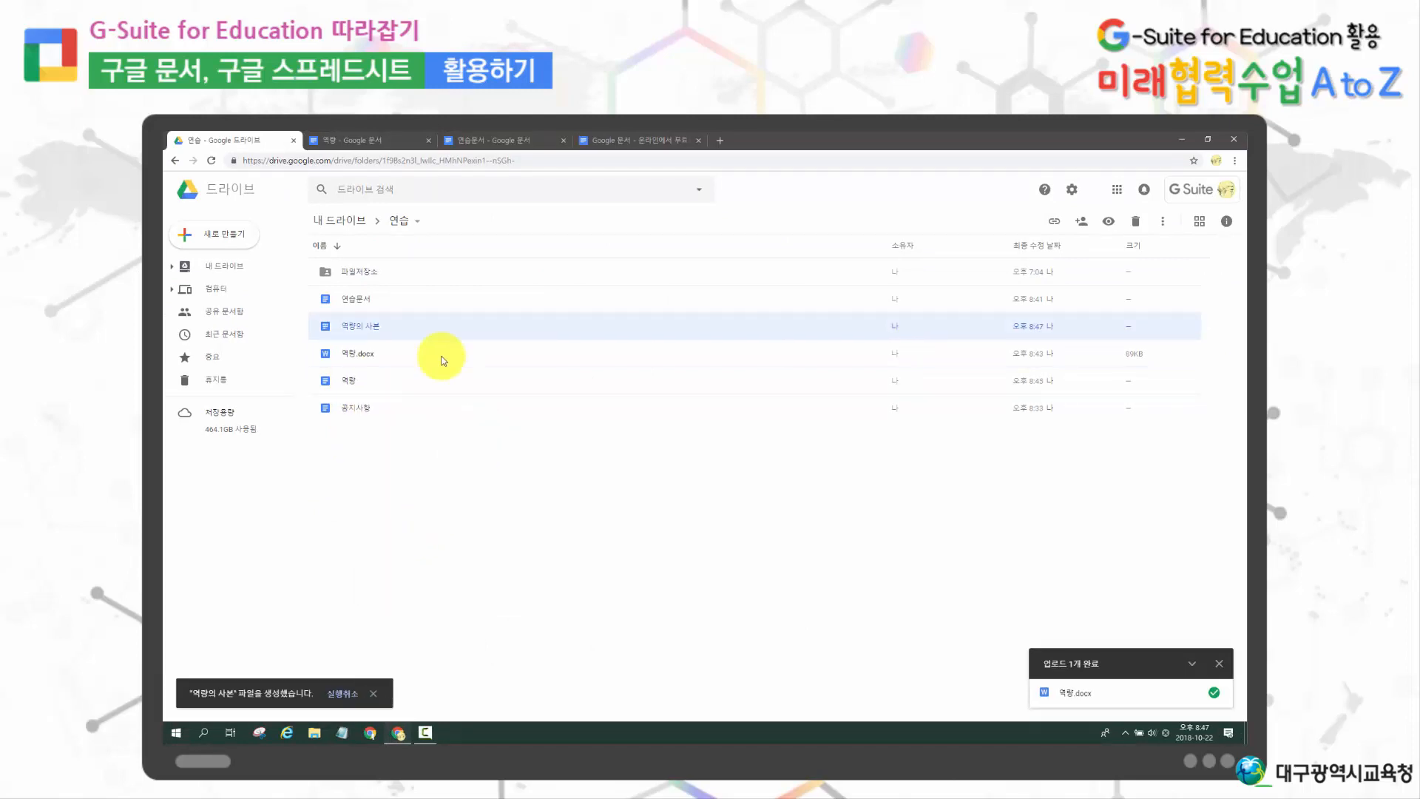
Start moving the copy 역량의 사본 and browse the destination folders in 내 드라이브, ending at the 연습 folder.
right_click(379, 330)
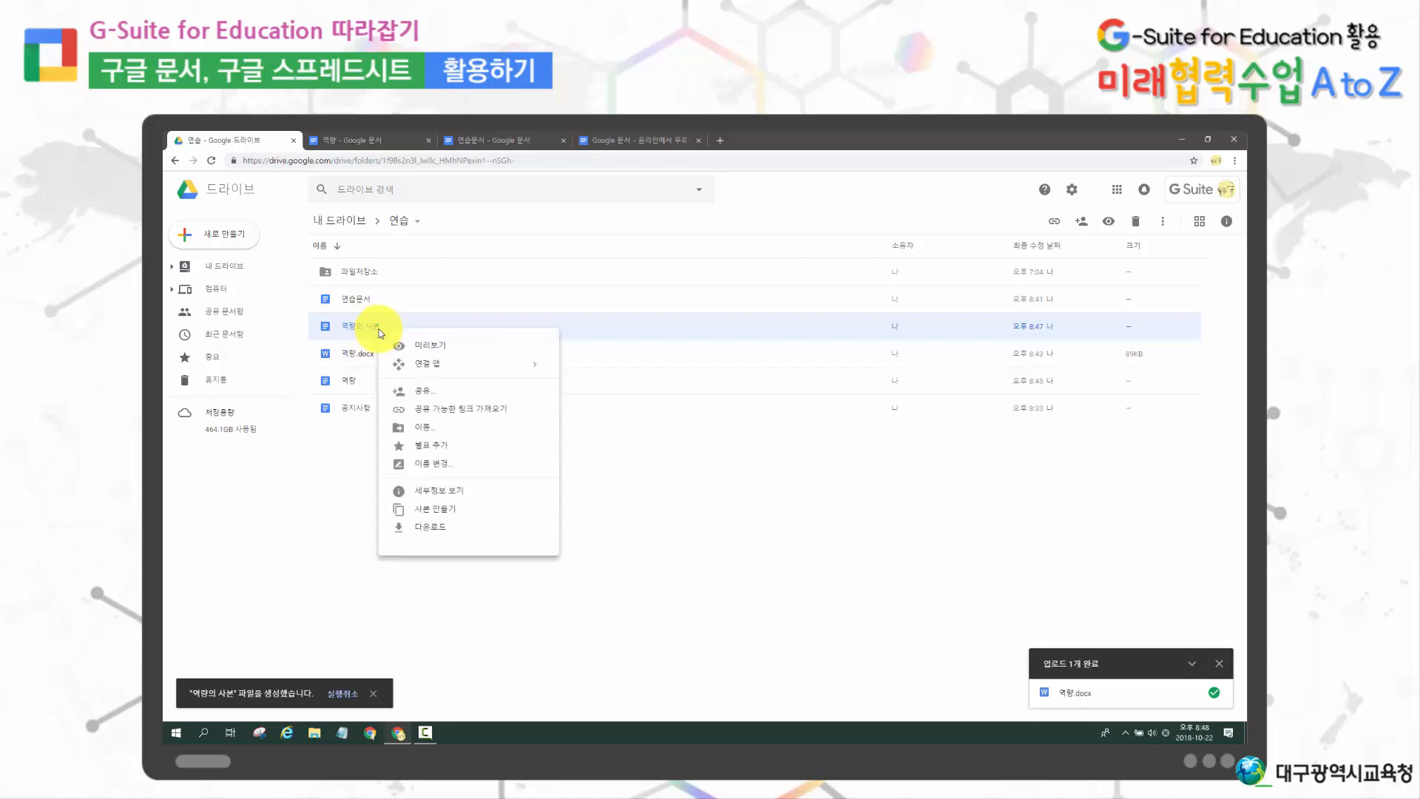
right_click(432, 332)
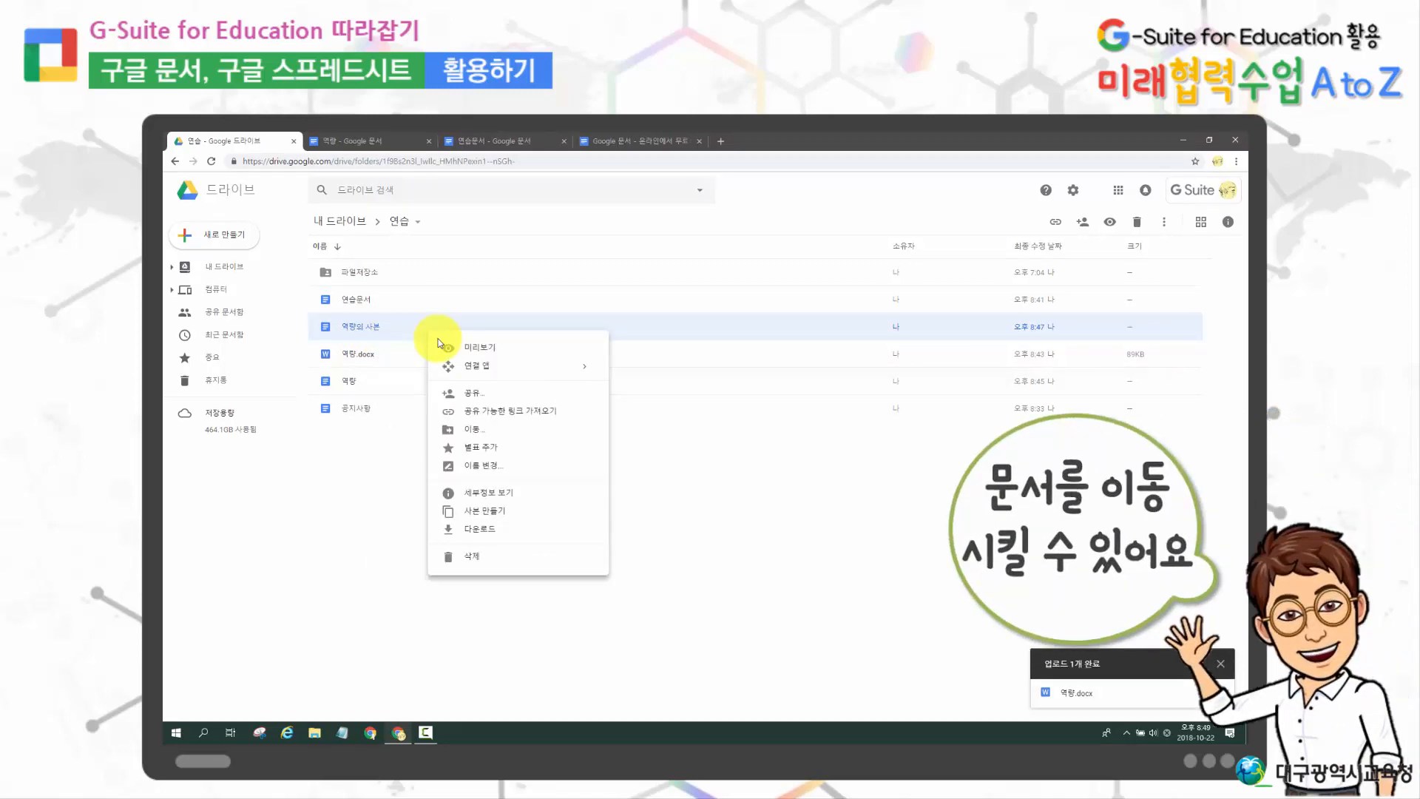
left_click(498, 431)
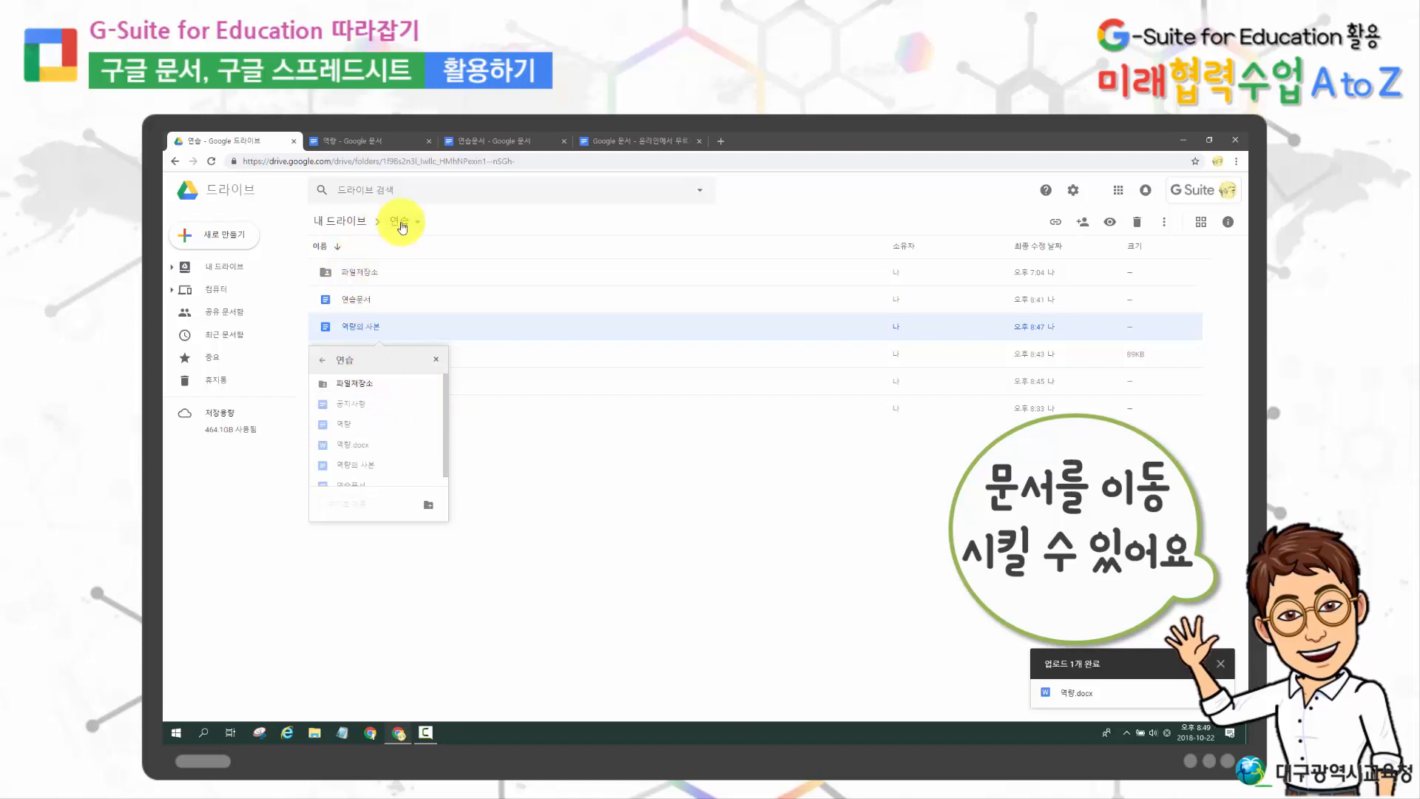
left_click(429, 390)
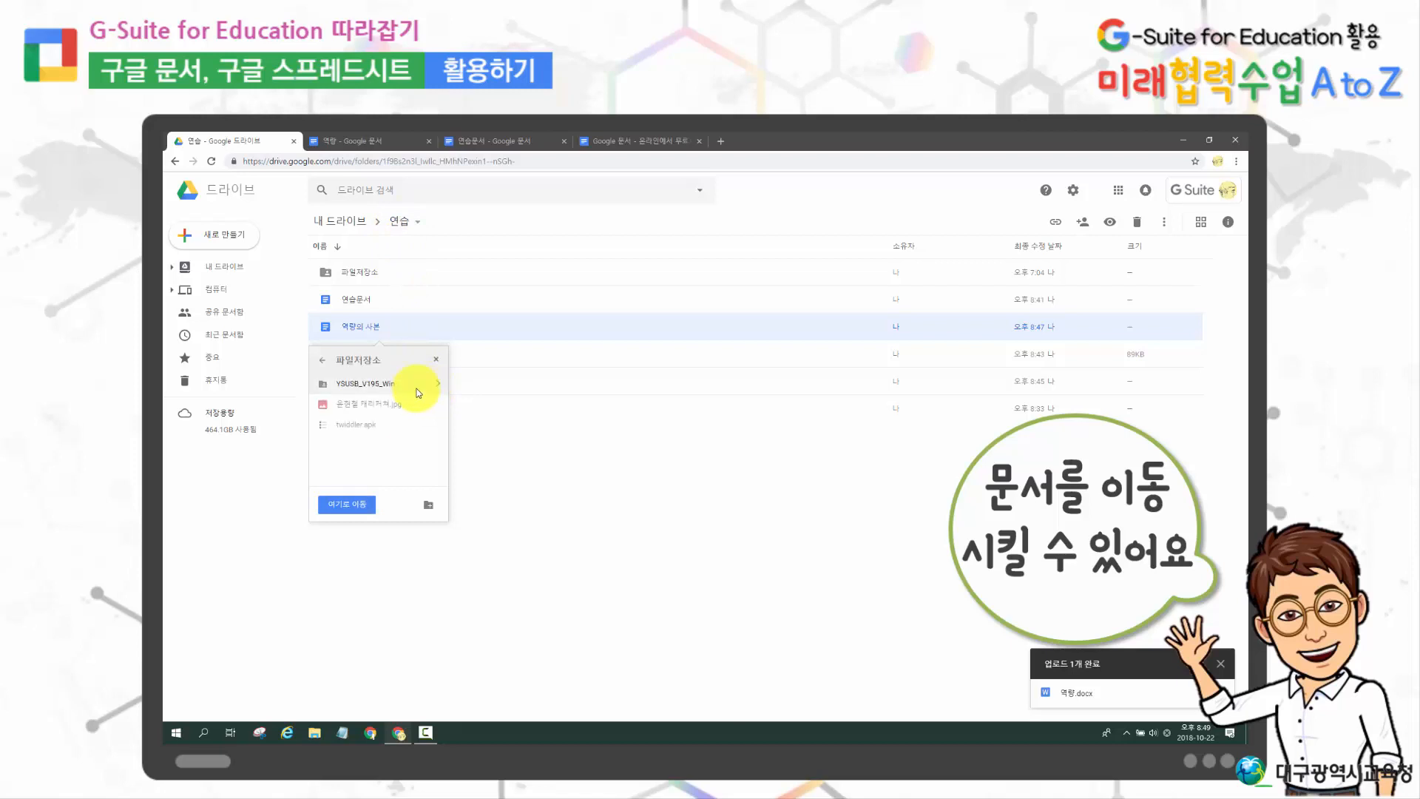
left_click(323, 362)
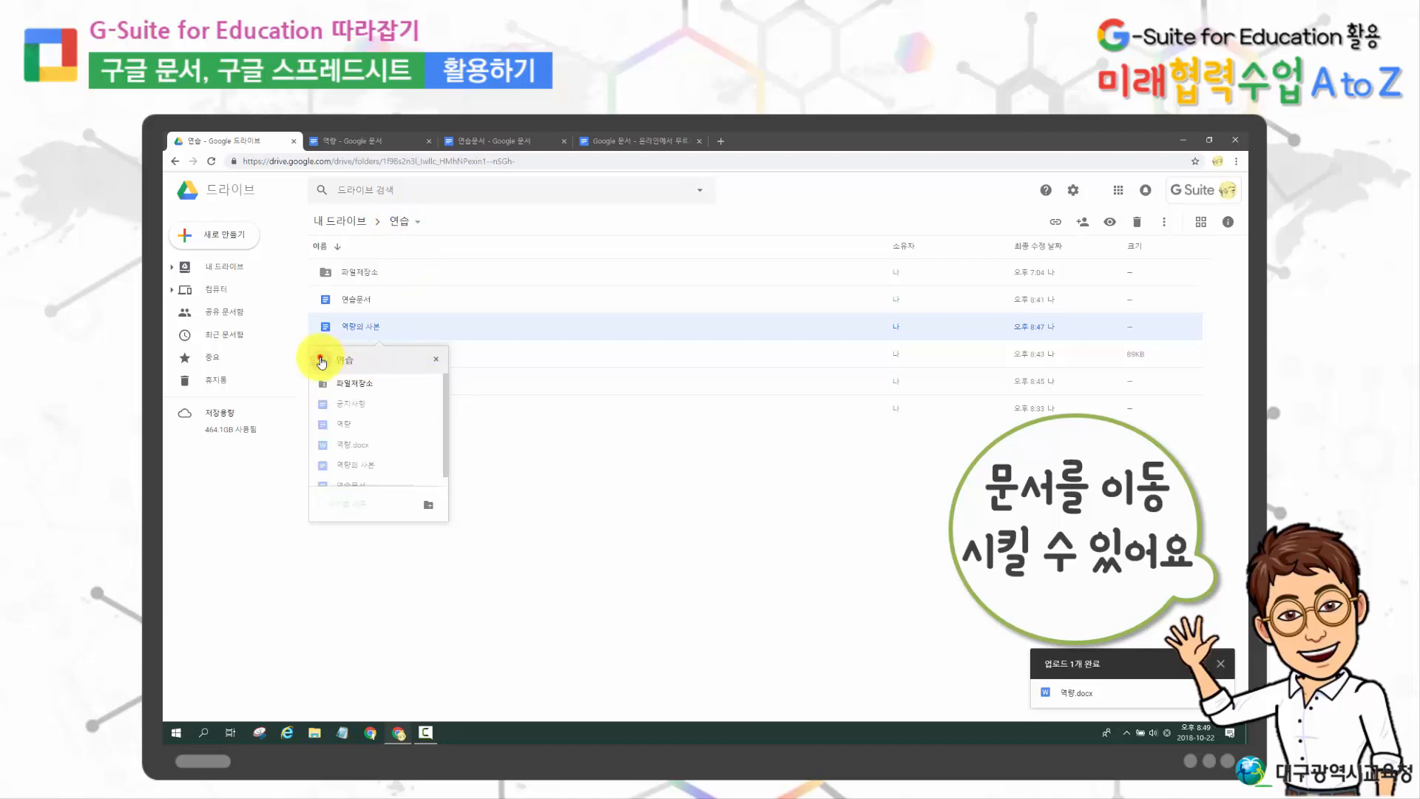
left_click(322, 362)
scroll(385, 394, "down", 5)
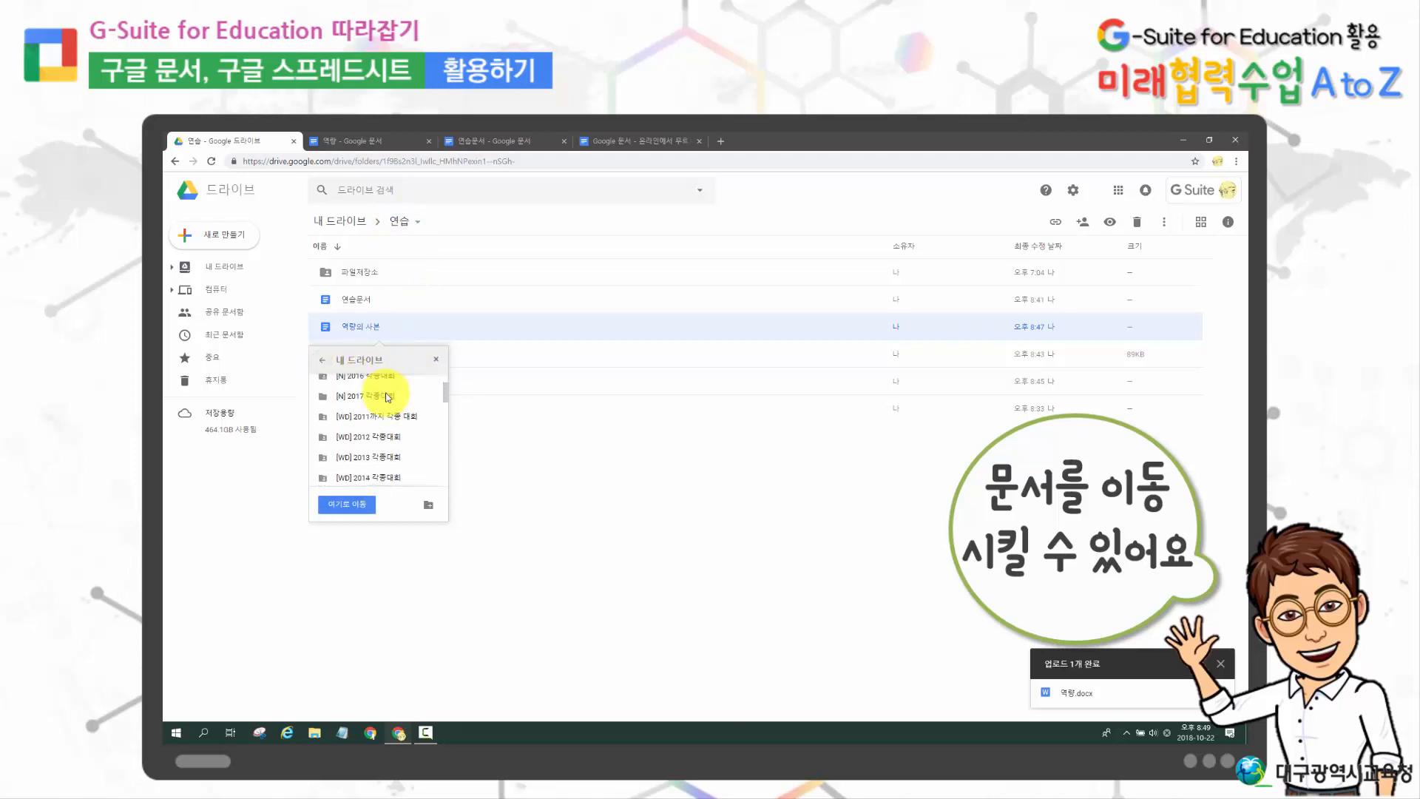
scroll(385, 398, "up", 5)
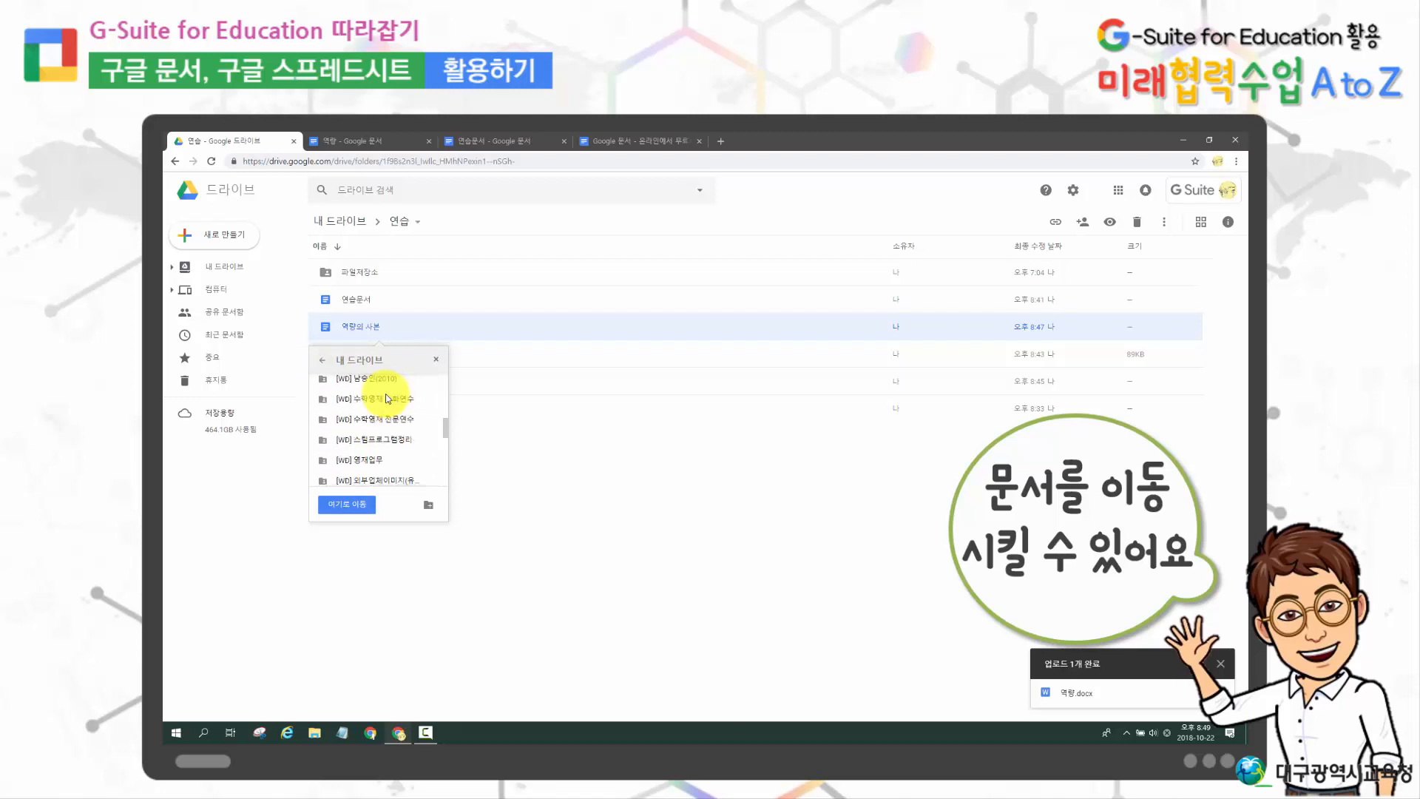
scroll(385, 397, "down", 5)
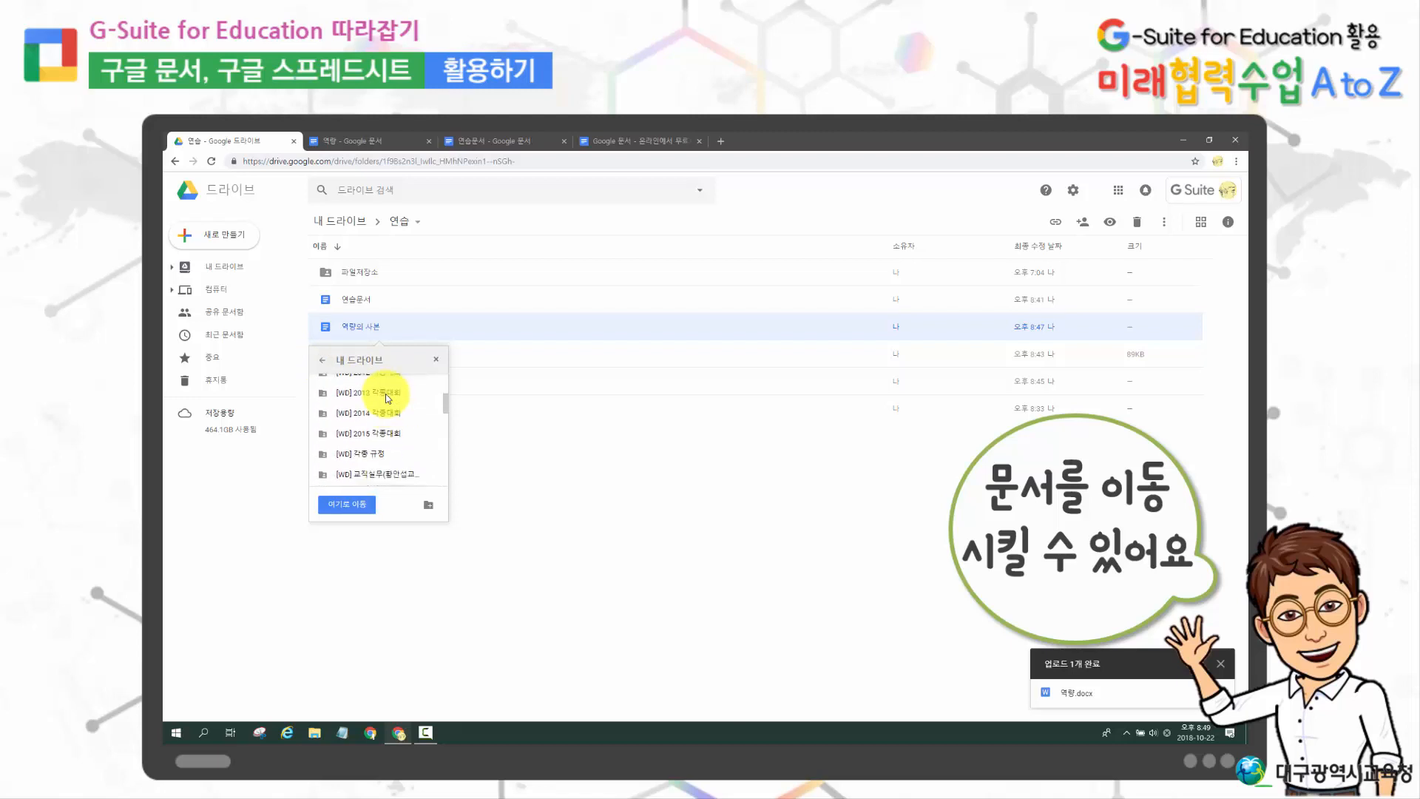
scroll(385, 397, "down", 5)
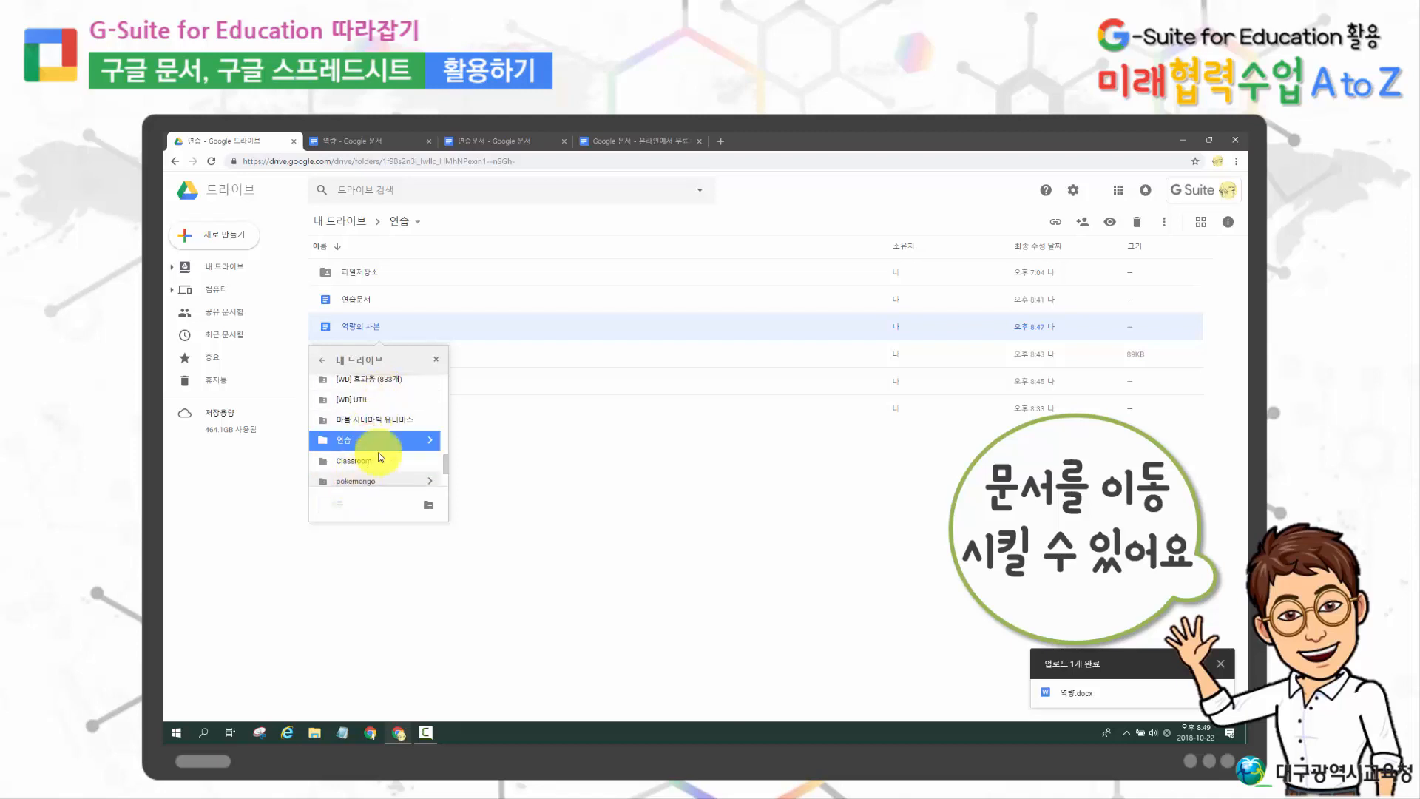
left_click(428, 440)
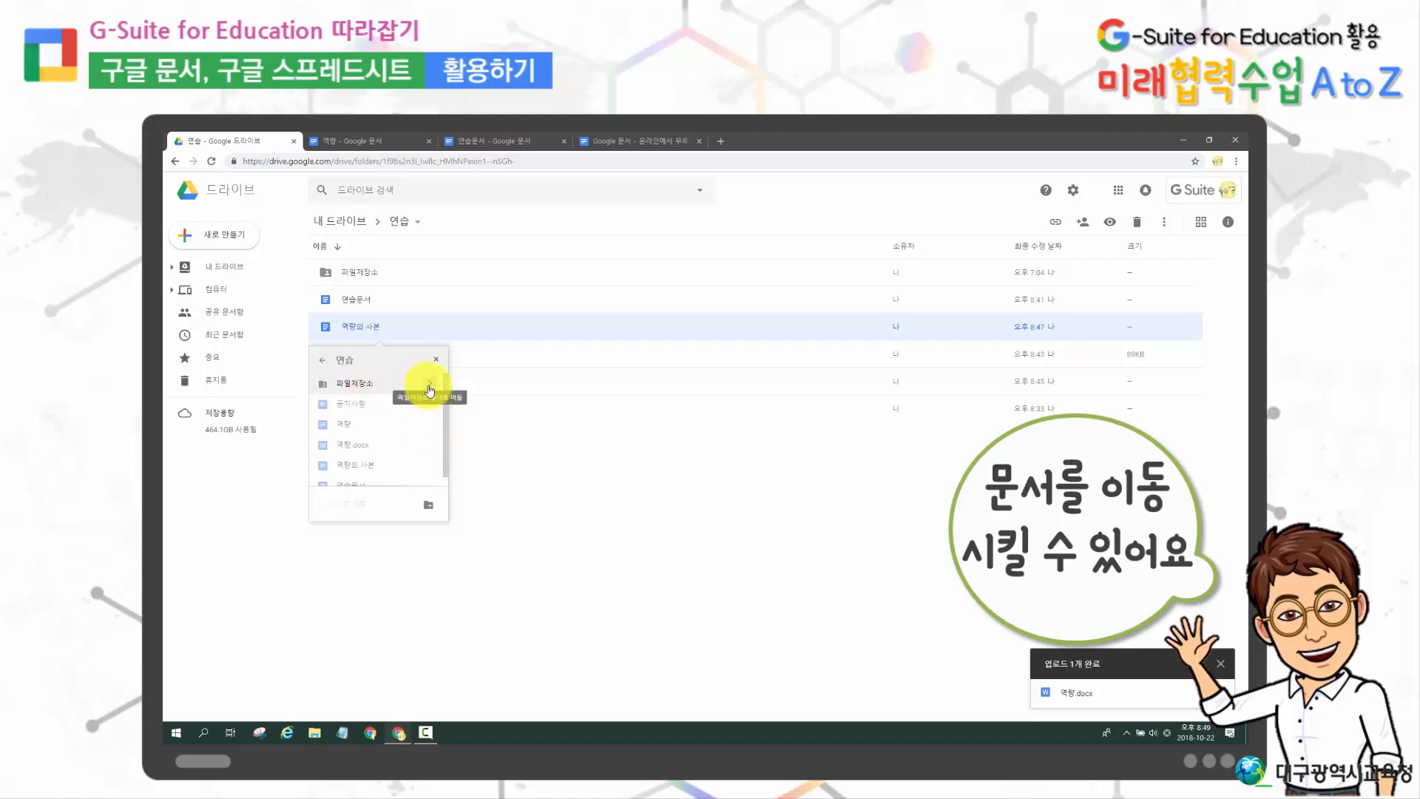
Move 역량의 사본 into the 파일저장소 folder and accept sharing it with that folder's users.
left_click(407, 382)
left_click(342, 505)
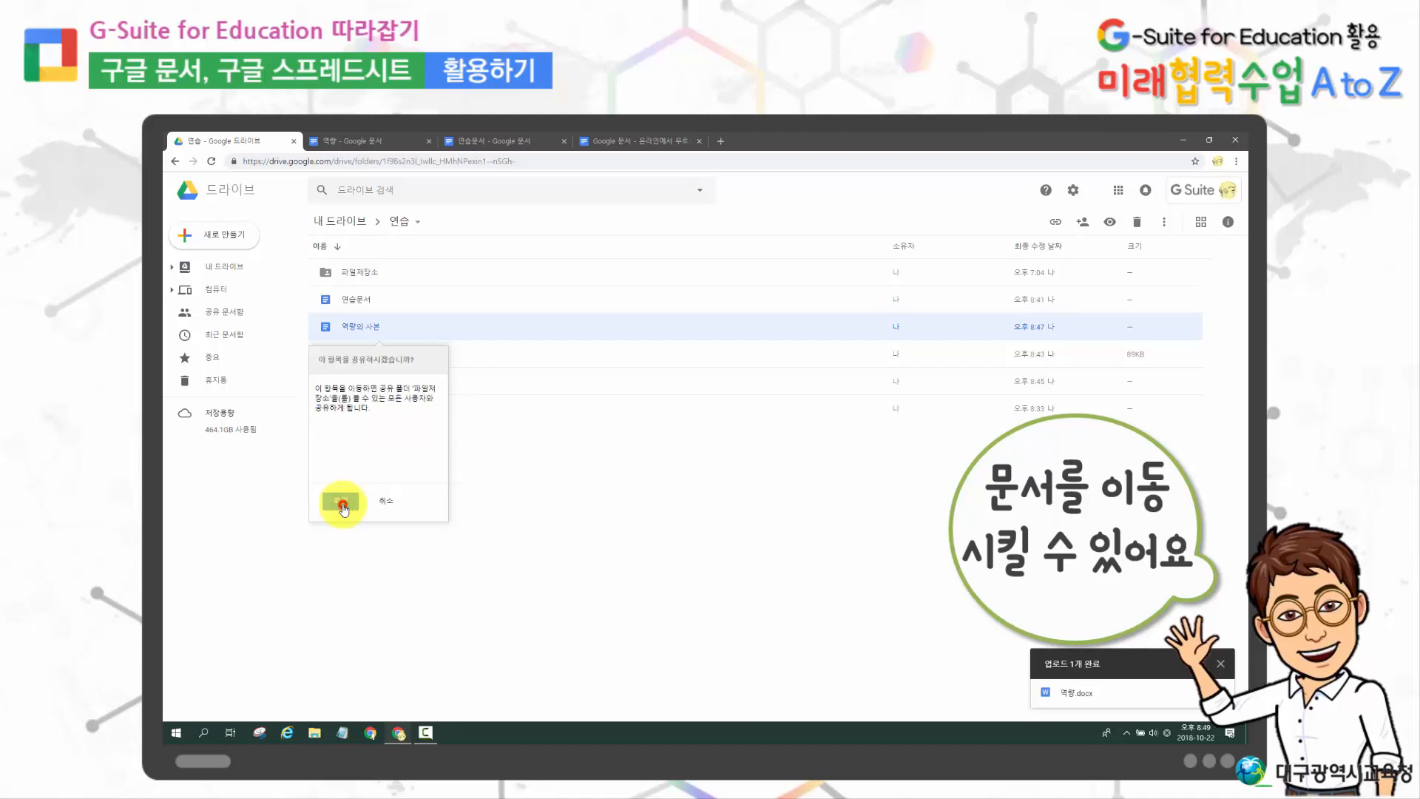
left_click(340, 504)
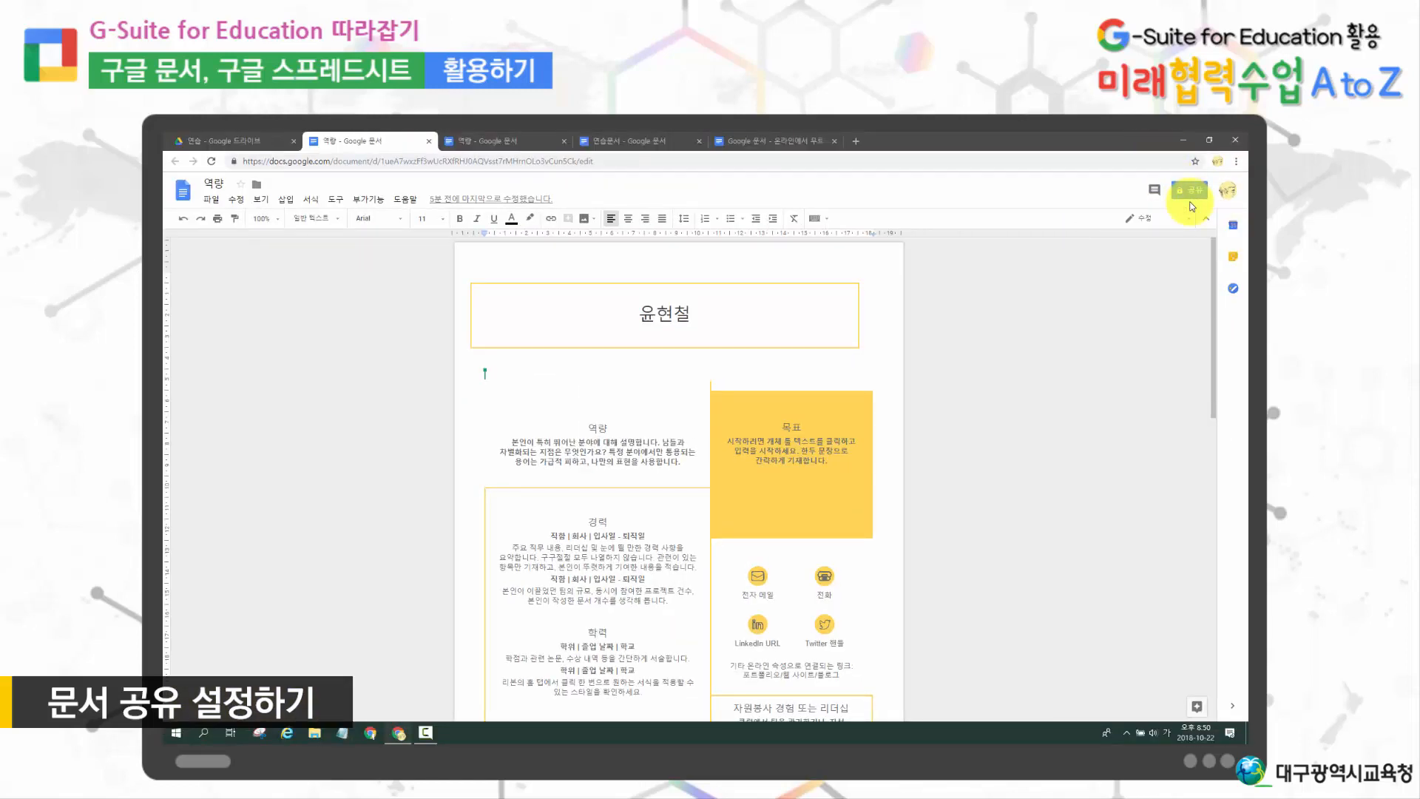
Open the advanced sharing settings of the document 역량 and review its access setting and owner.
left_click(1189, 190)
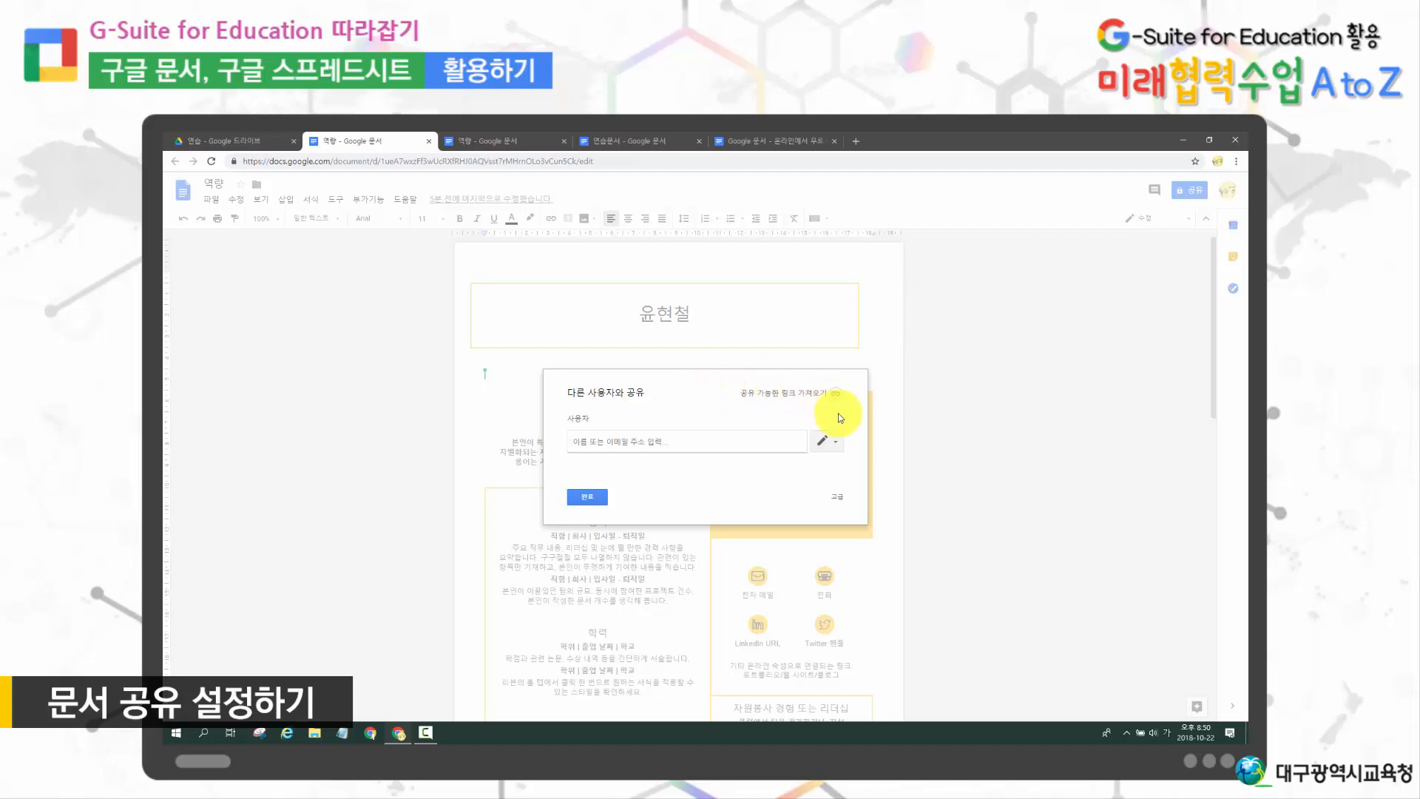
left_click(838, 496)
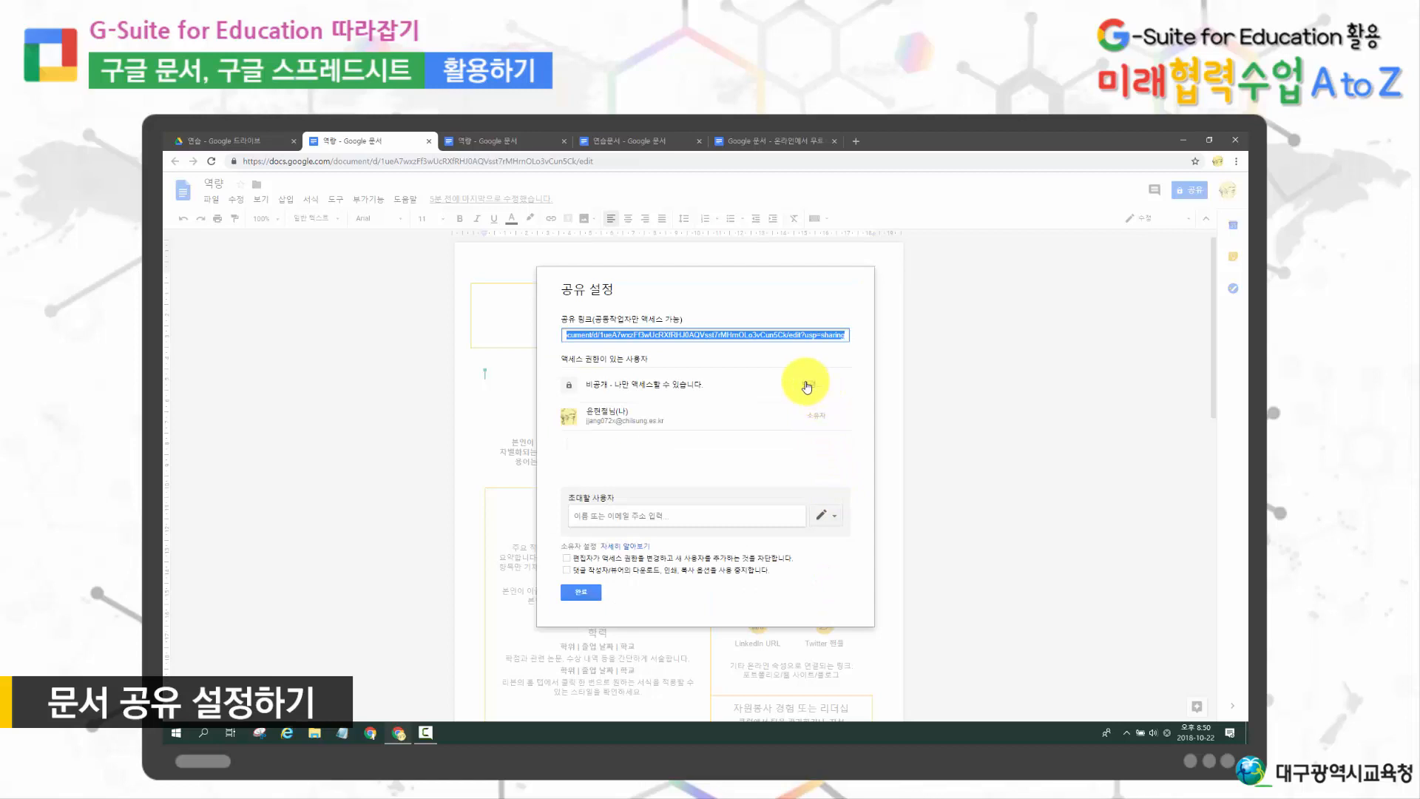
key("ctrl+1")
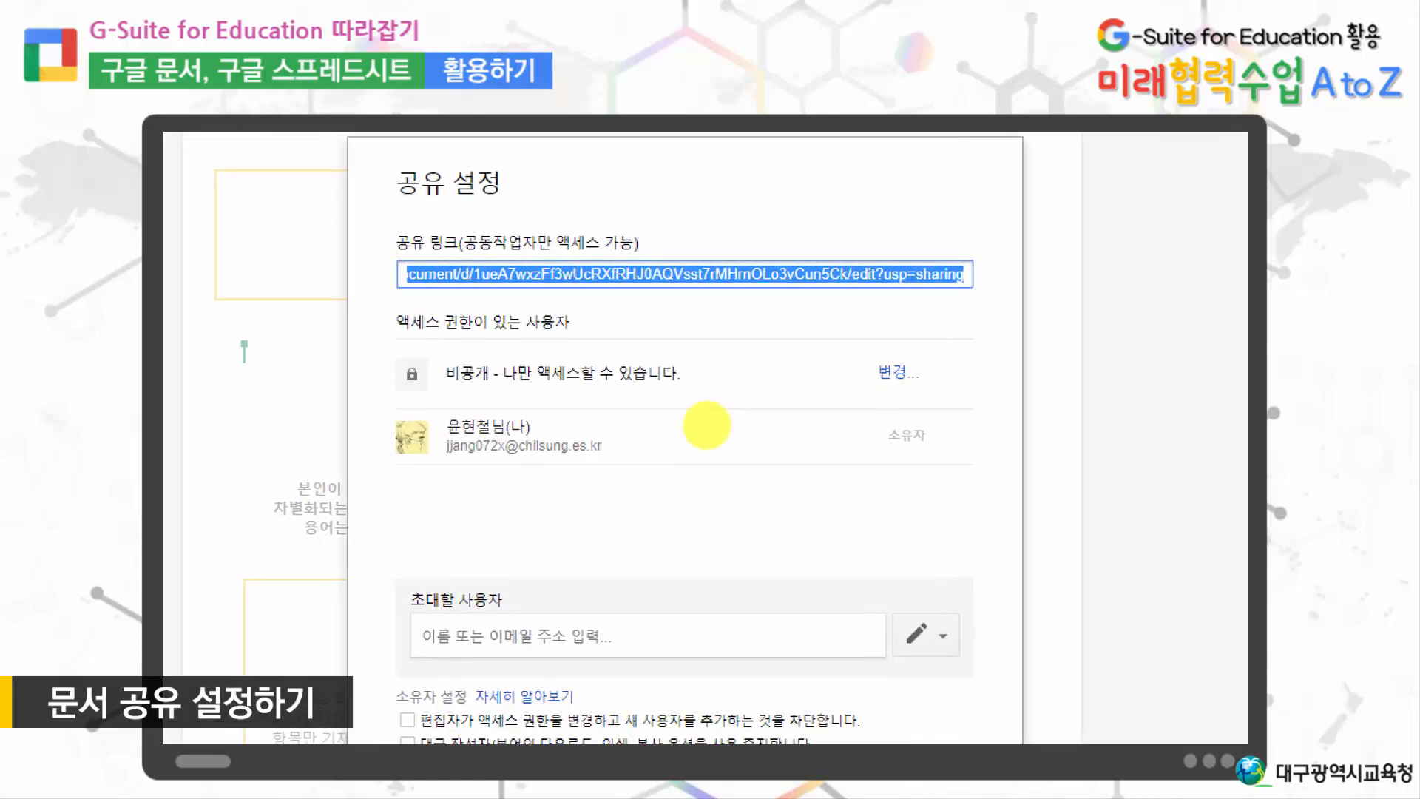
left_click(705, 443)
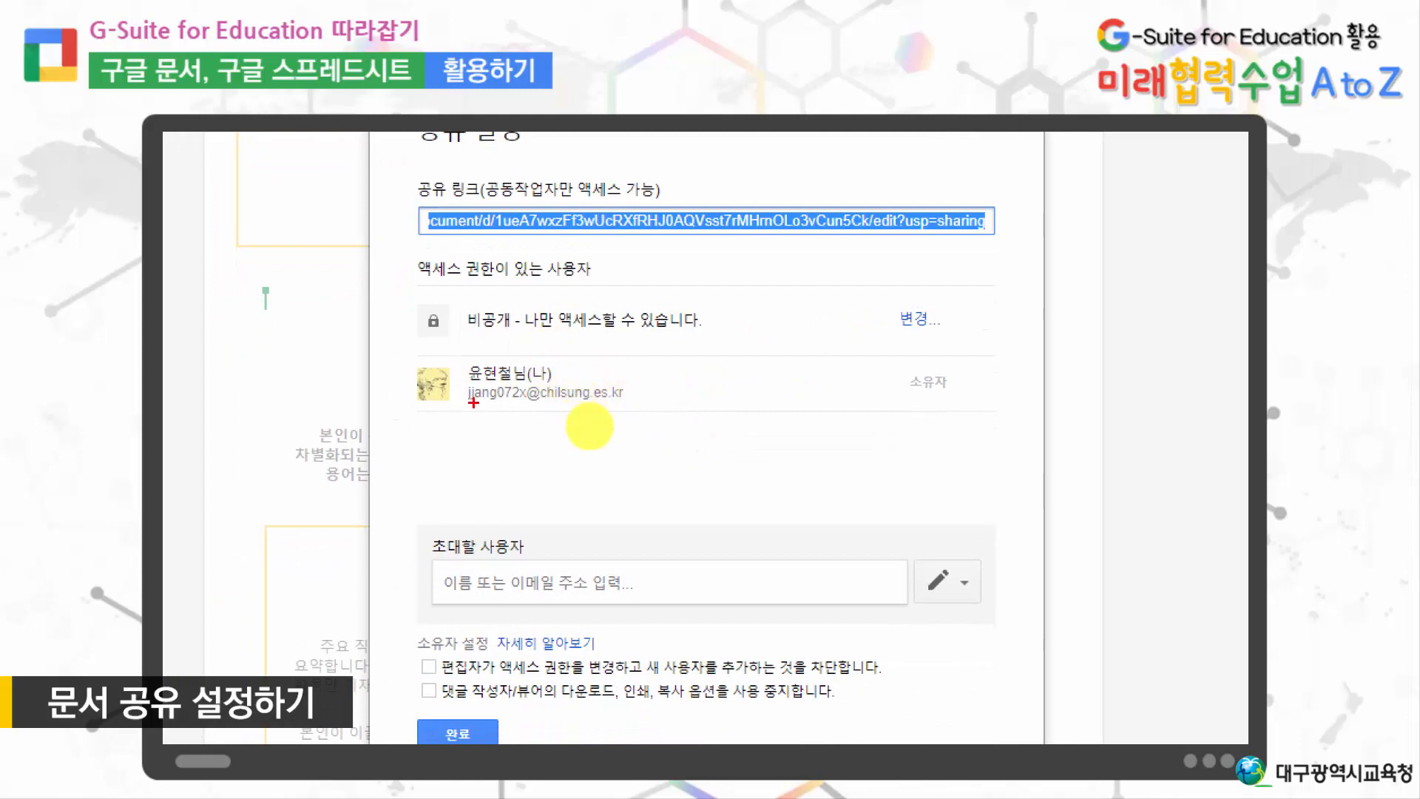
left_click_drag(462, 409, 607, 415)
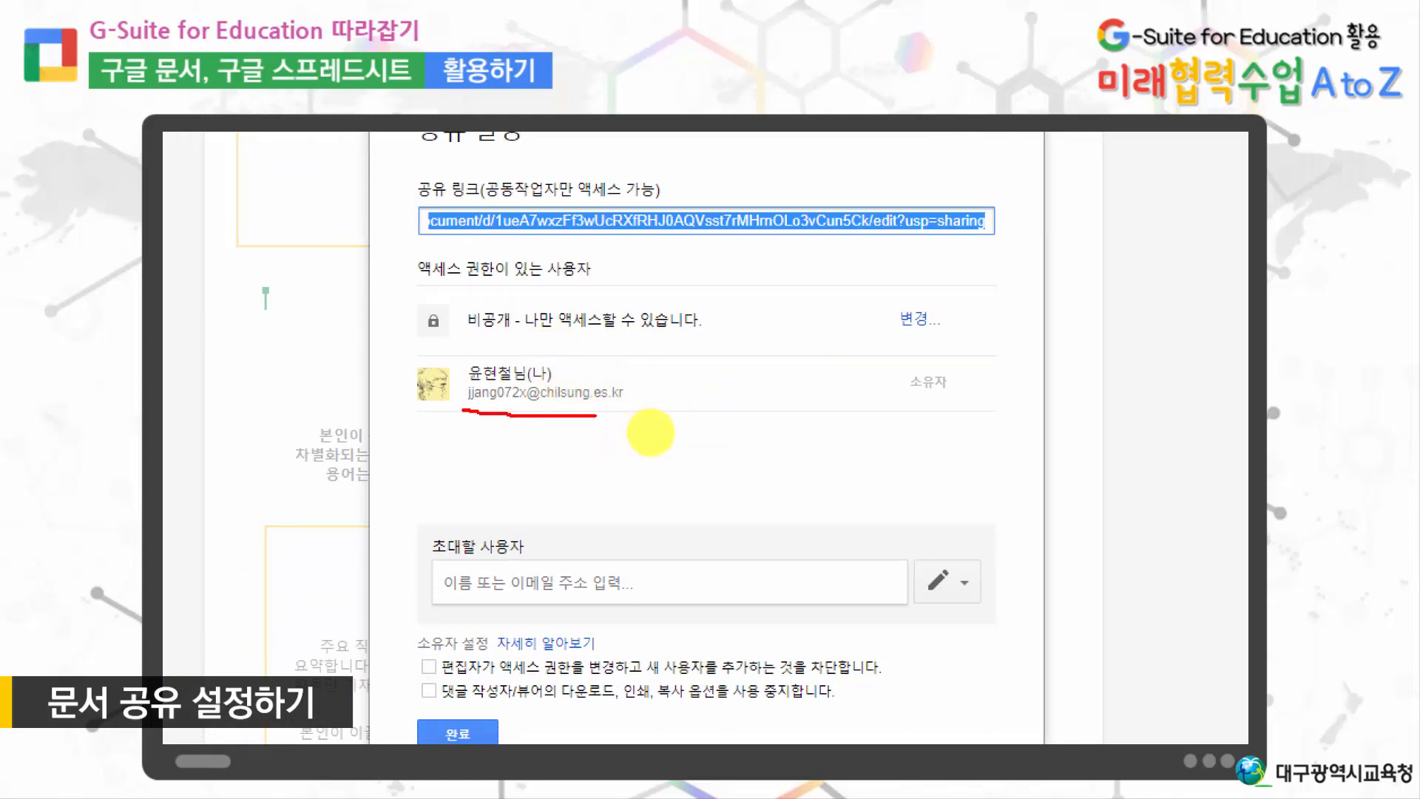
mouse_move(978, 416)
left_mouse_down()
mouse_move(962, 348)
mouse_move(887, 403)
mouse_move(982, 415)
left_mouse_up()
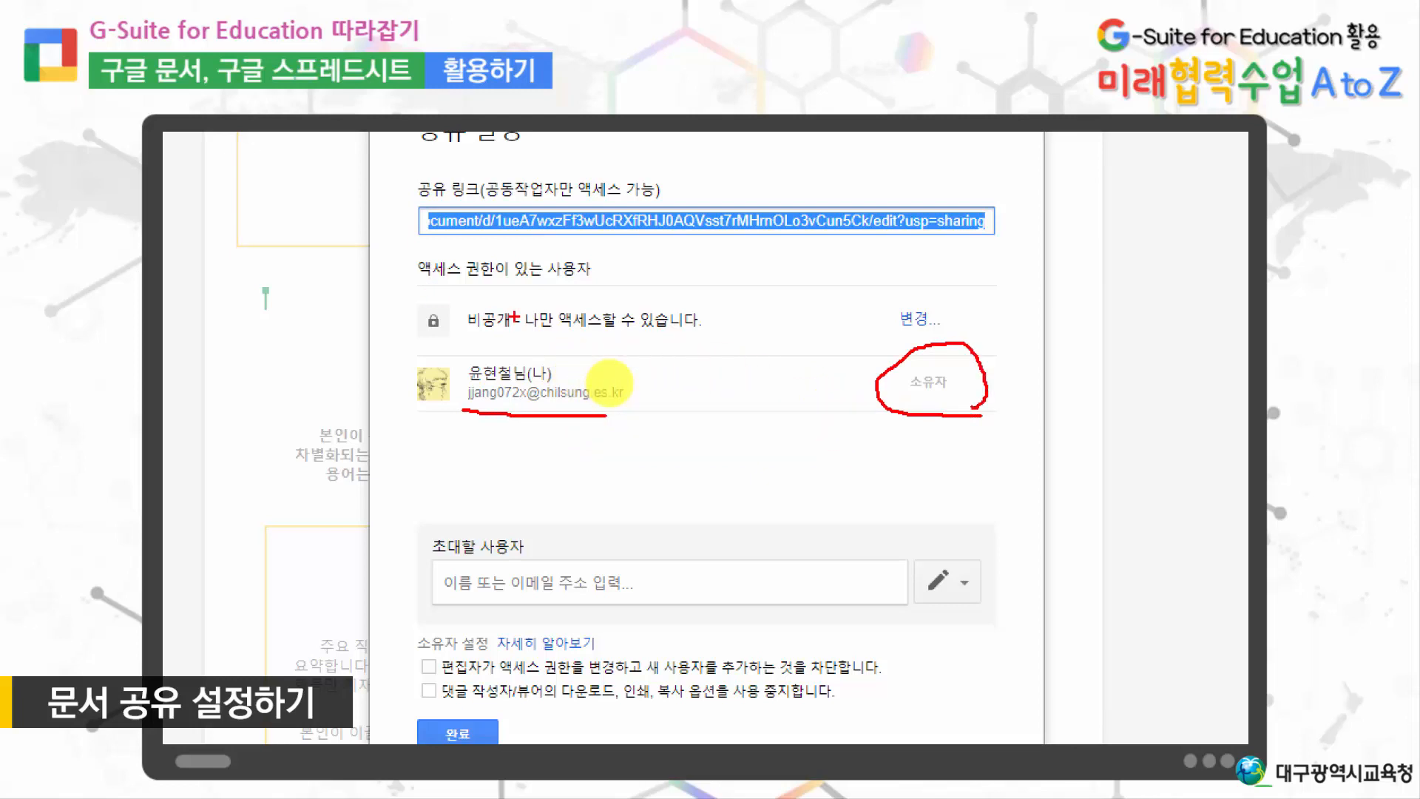
key("Escape")
Change the link sharing of the document 역량 to 사용 - 링크가 있는 모든 사용자, trying the other access options along the way.
left_click(809, 383)
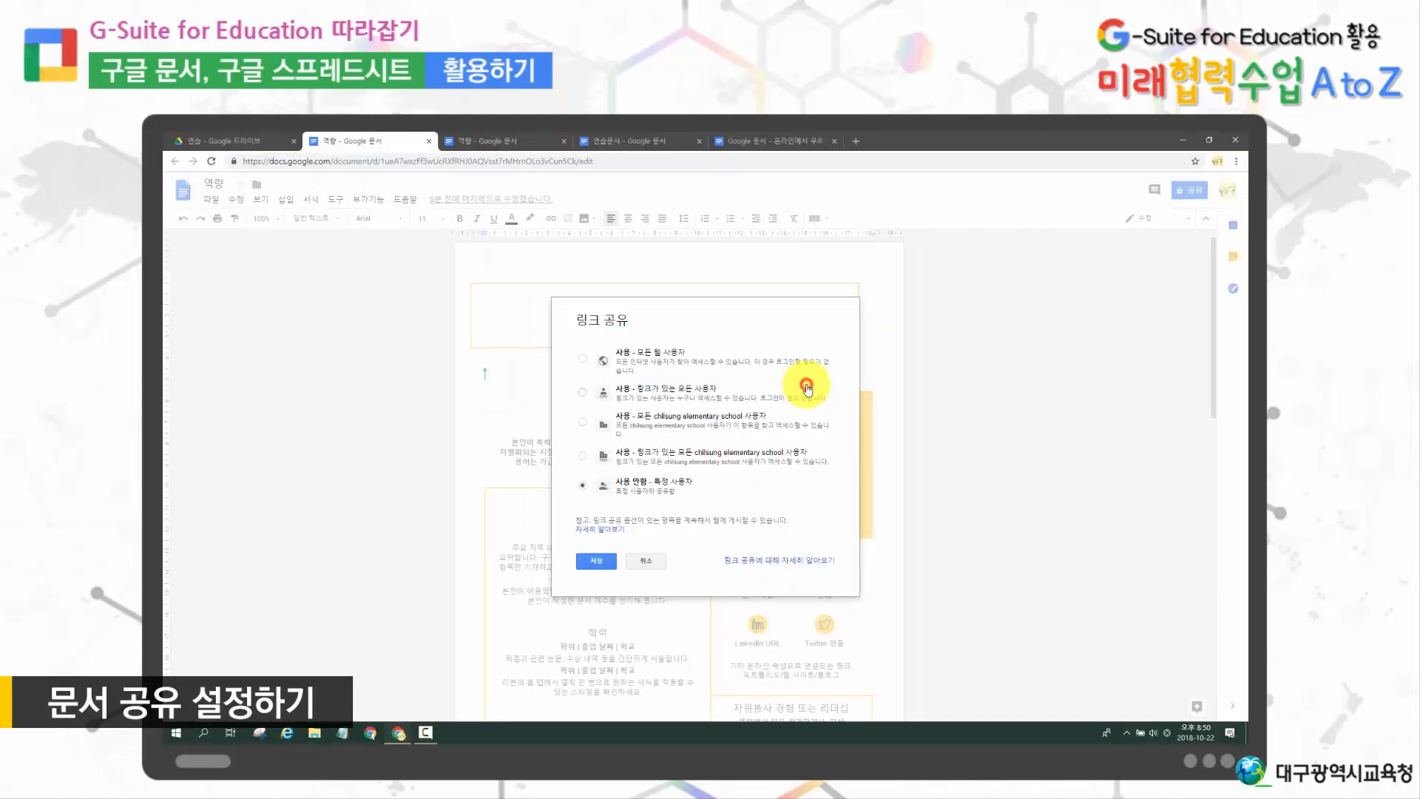
left_click(589, 390)
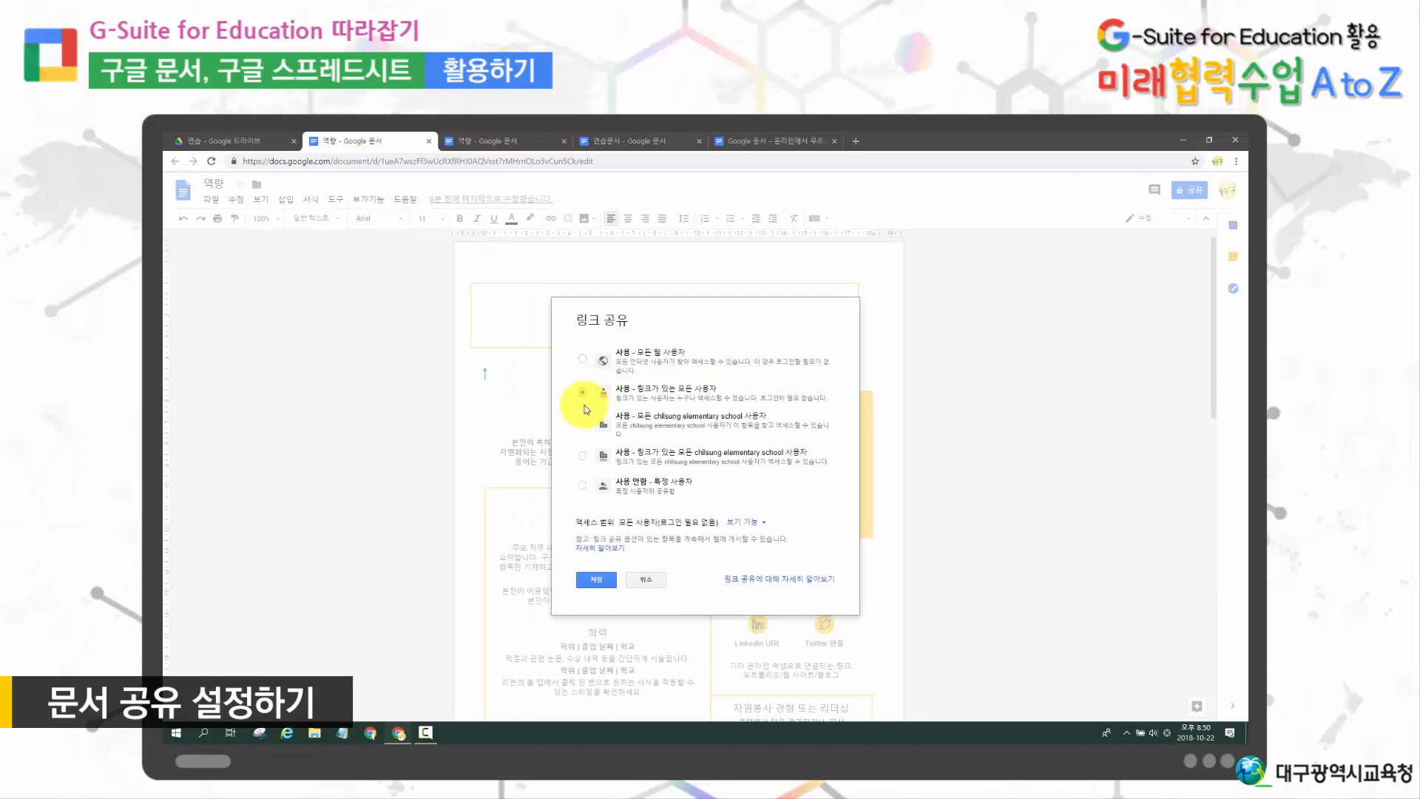
left_click(583, 359)
left_click(582, 422)
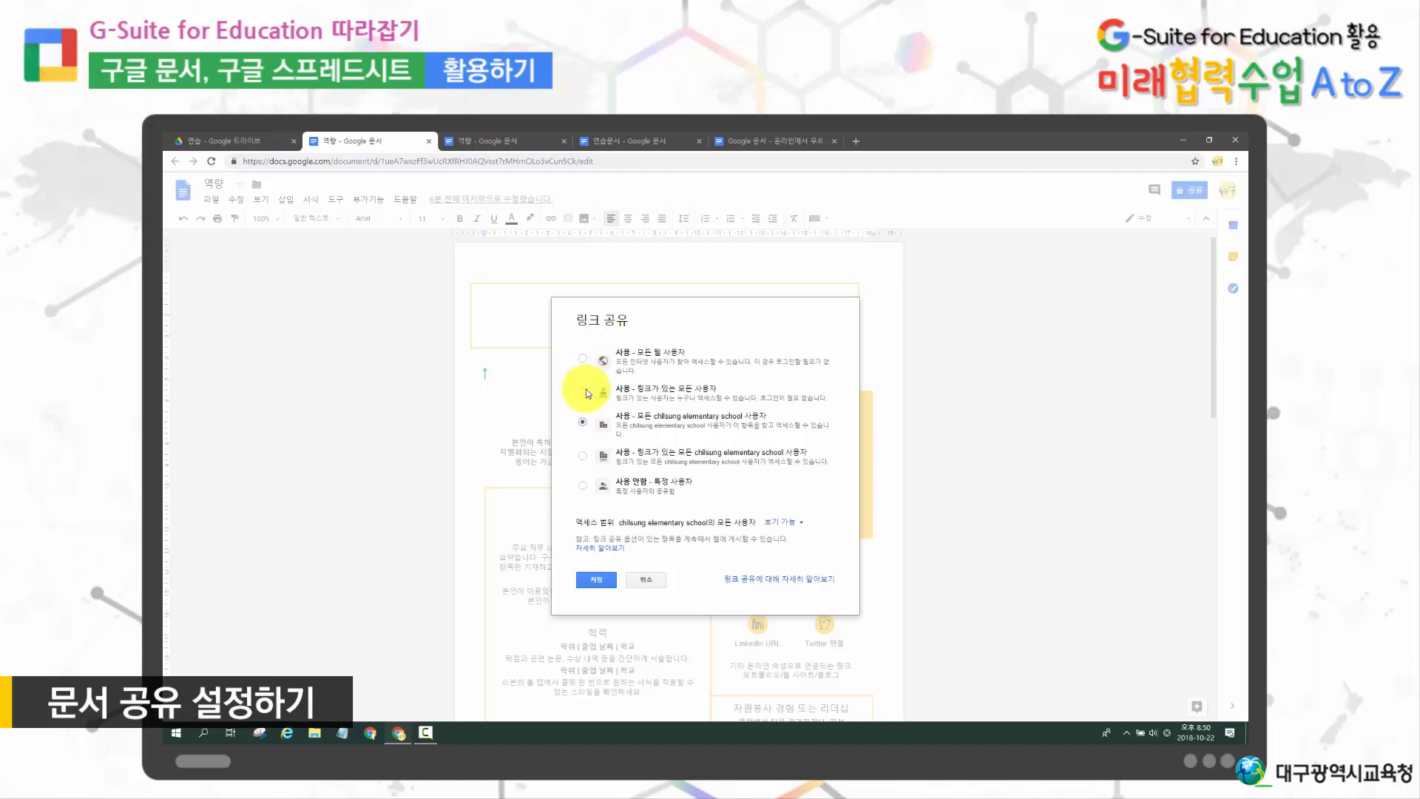
left_click(583, 393)
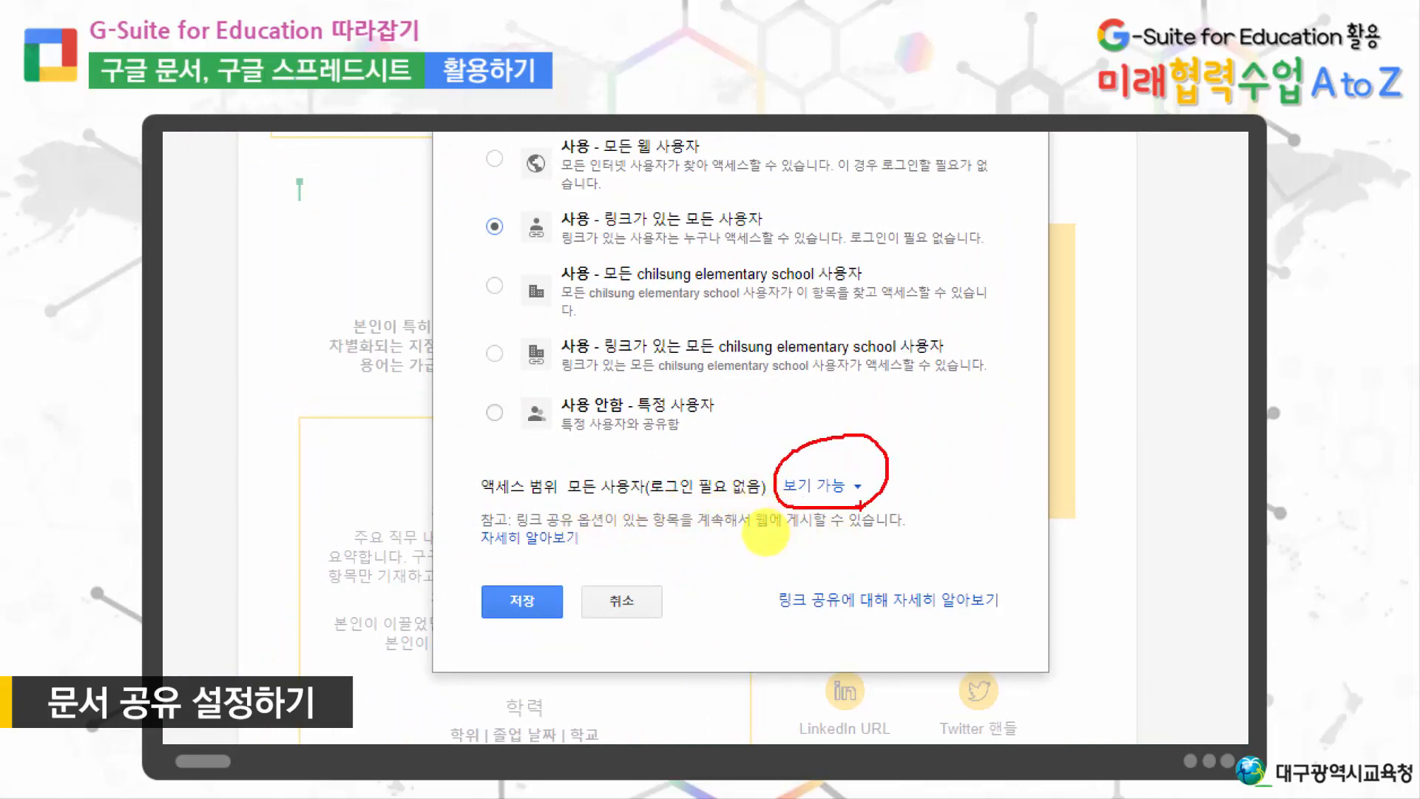
Try the access levels for anyone with the link, set it to 수정 가능 and save the link sharing.
left_click(820, 486)
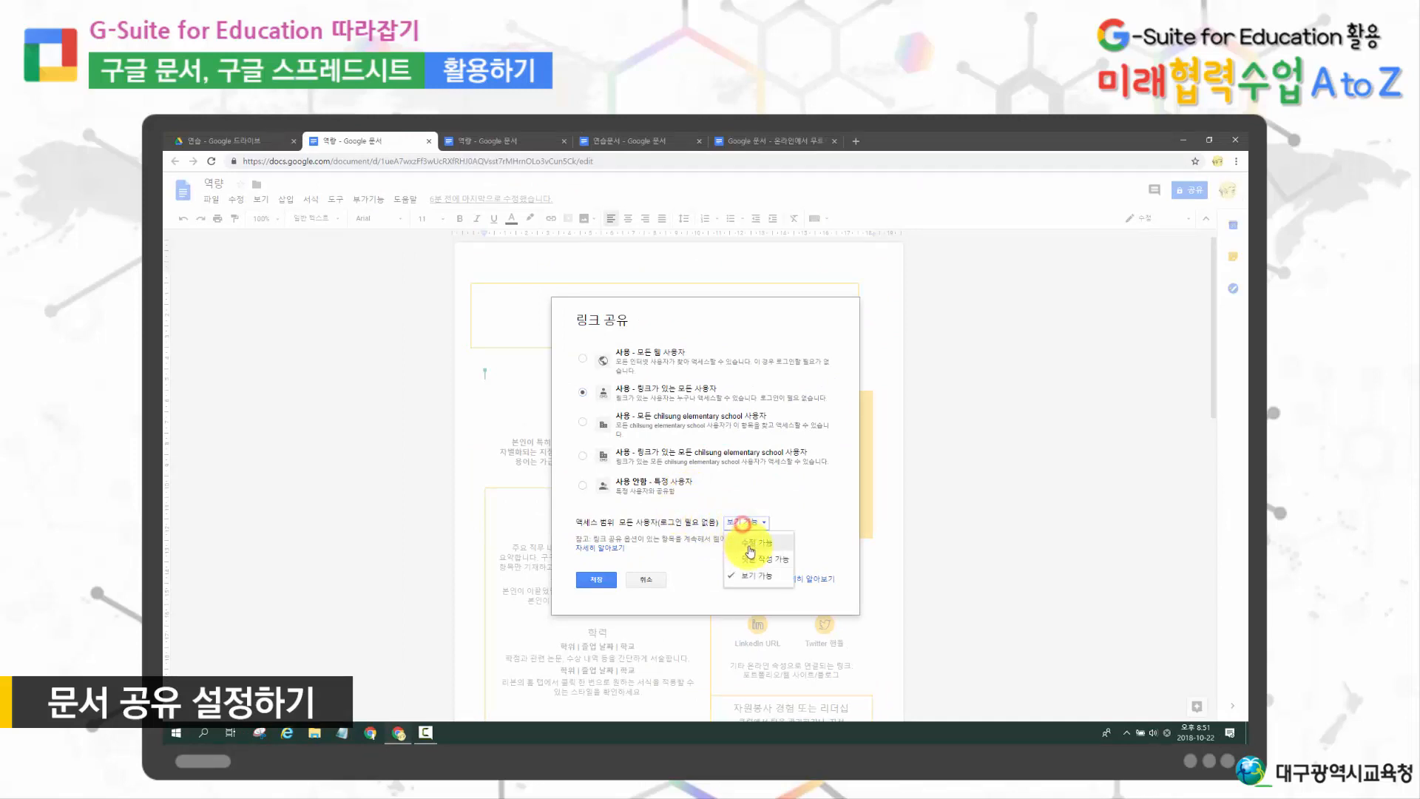
left_click(751, 547)
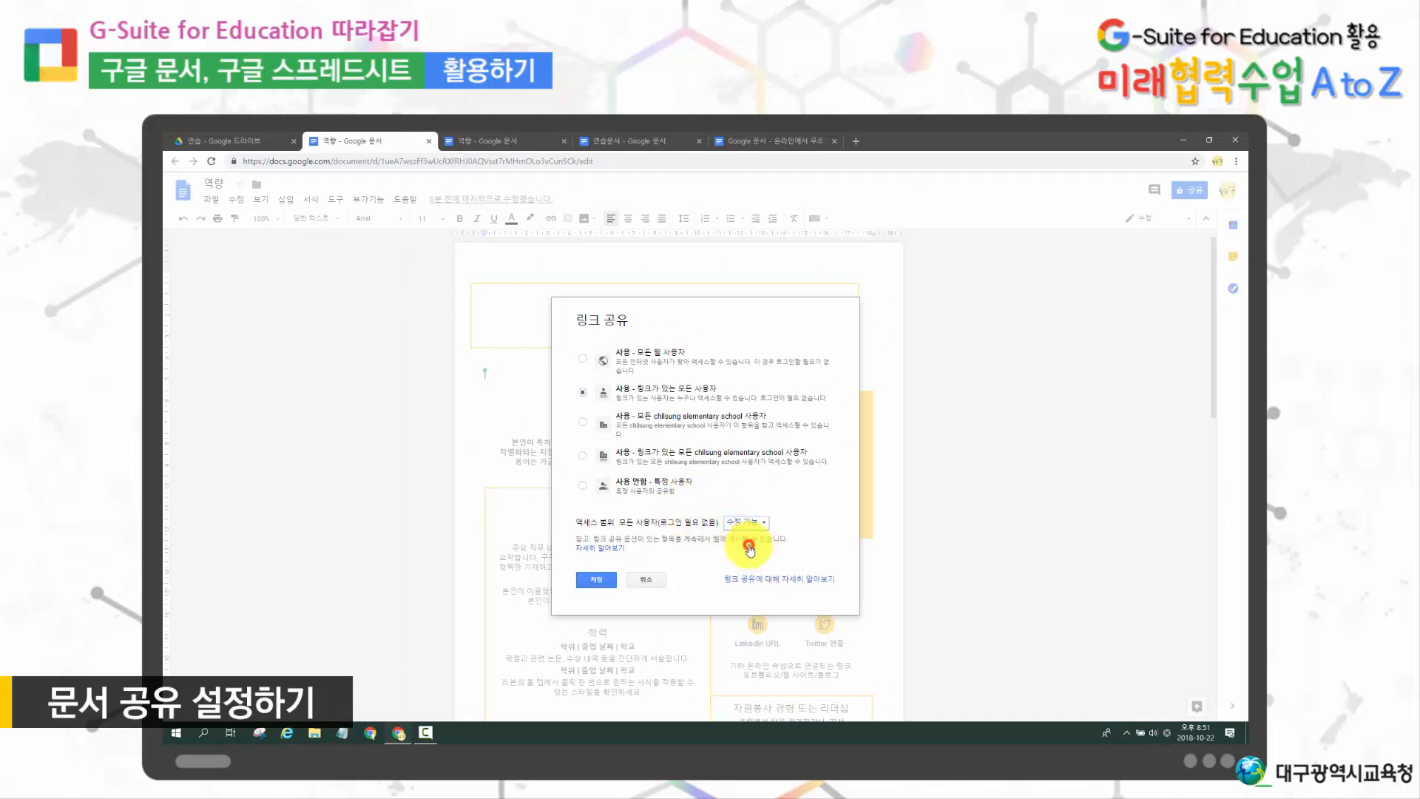
left_click(747, 522)
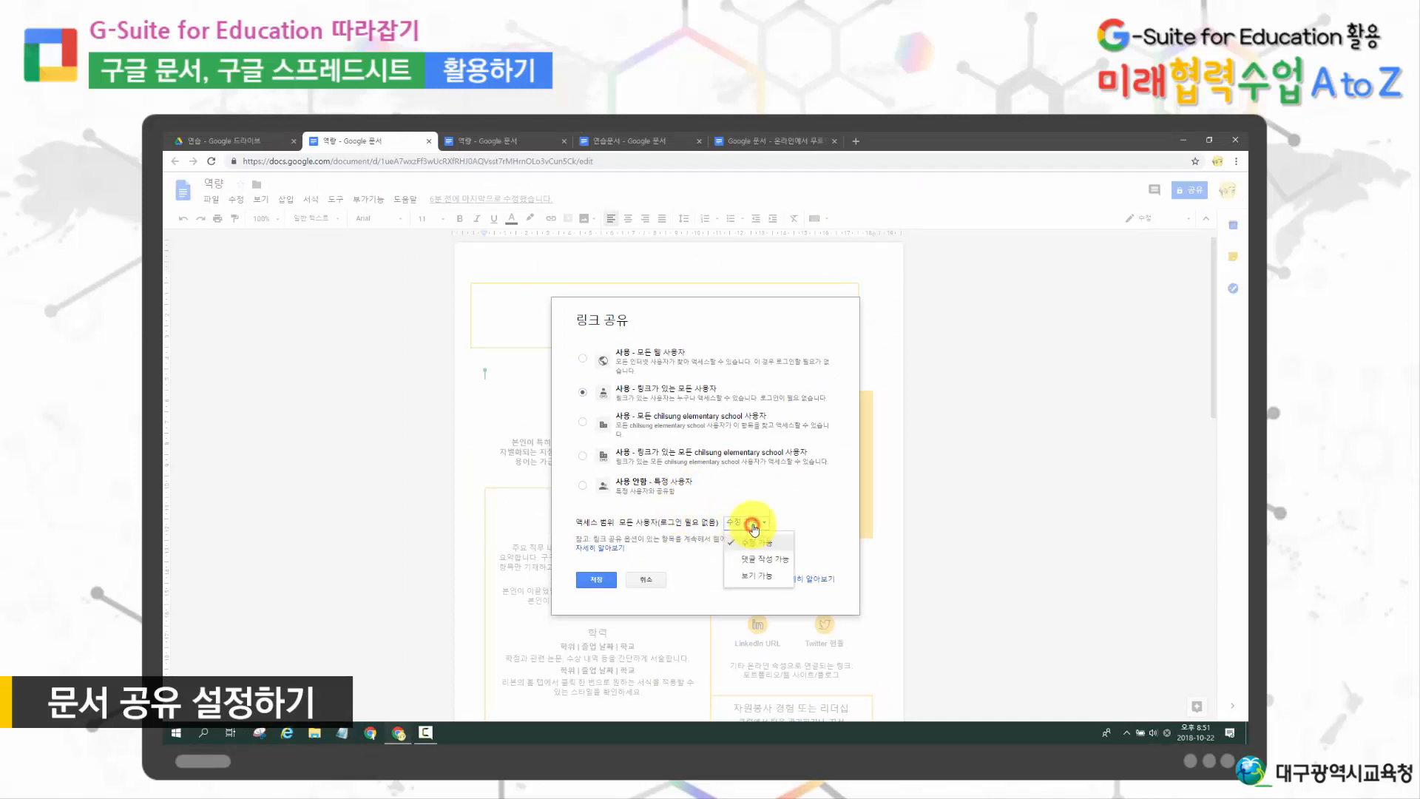
left_click(773, 564)
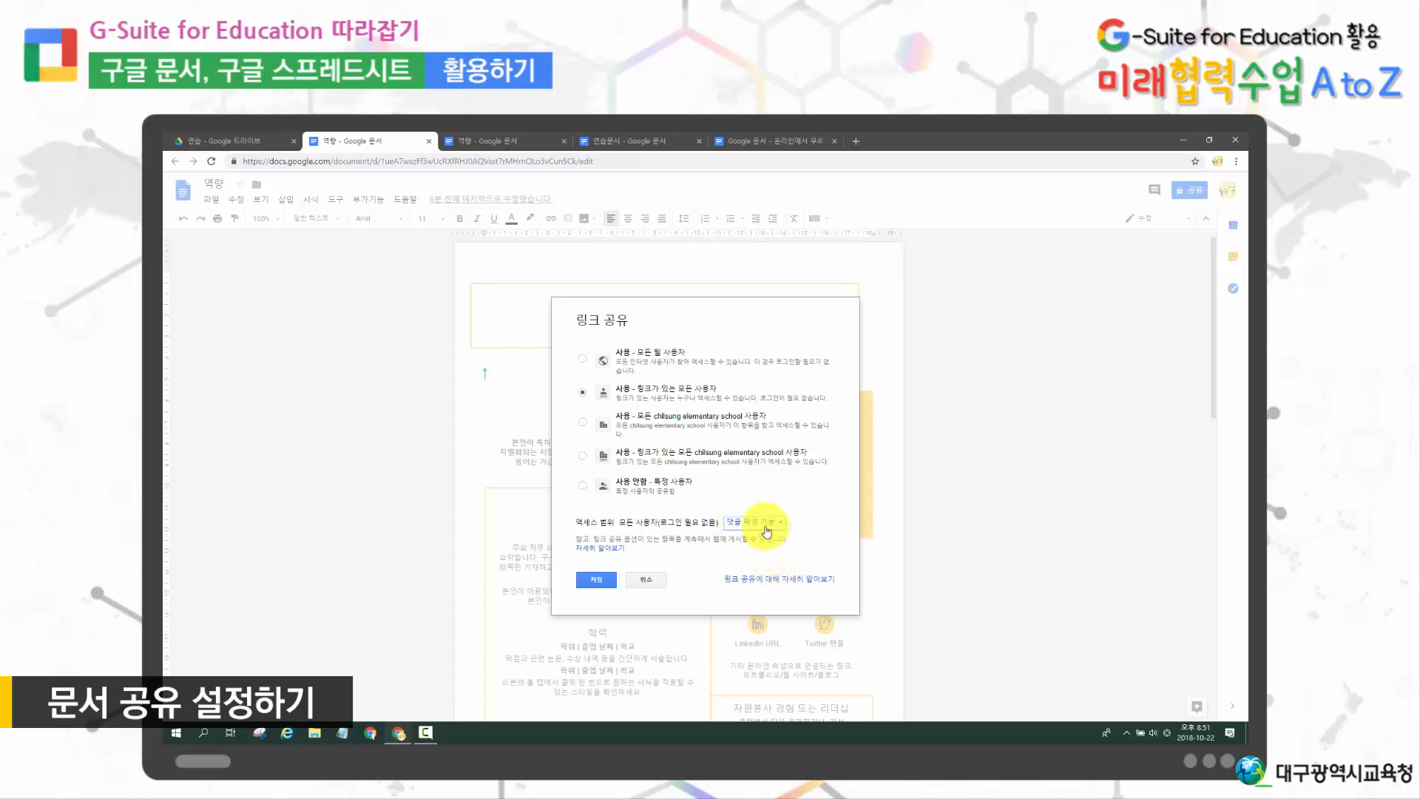
left_click(765, 524)
left_click(765, 544)
left_click(595, 579)
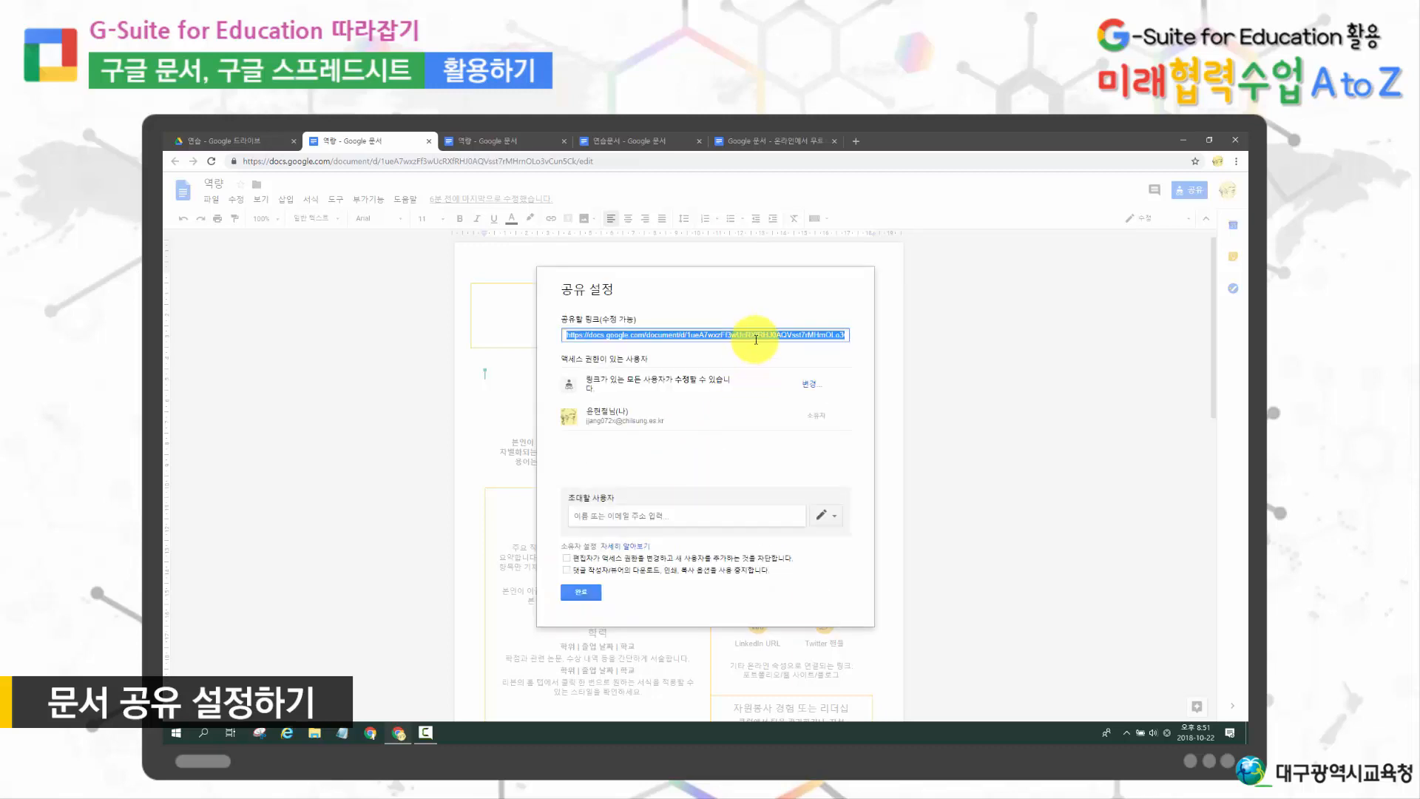
Select the document's sharing link and open the invitation options for new users, including adding an e-mail message body.
left_click(759, 335)
left_click(785, 513)
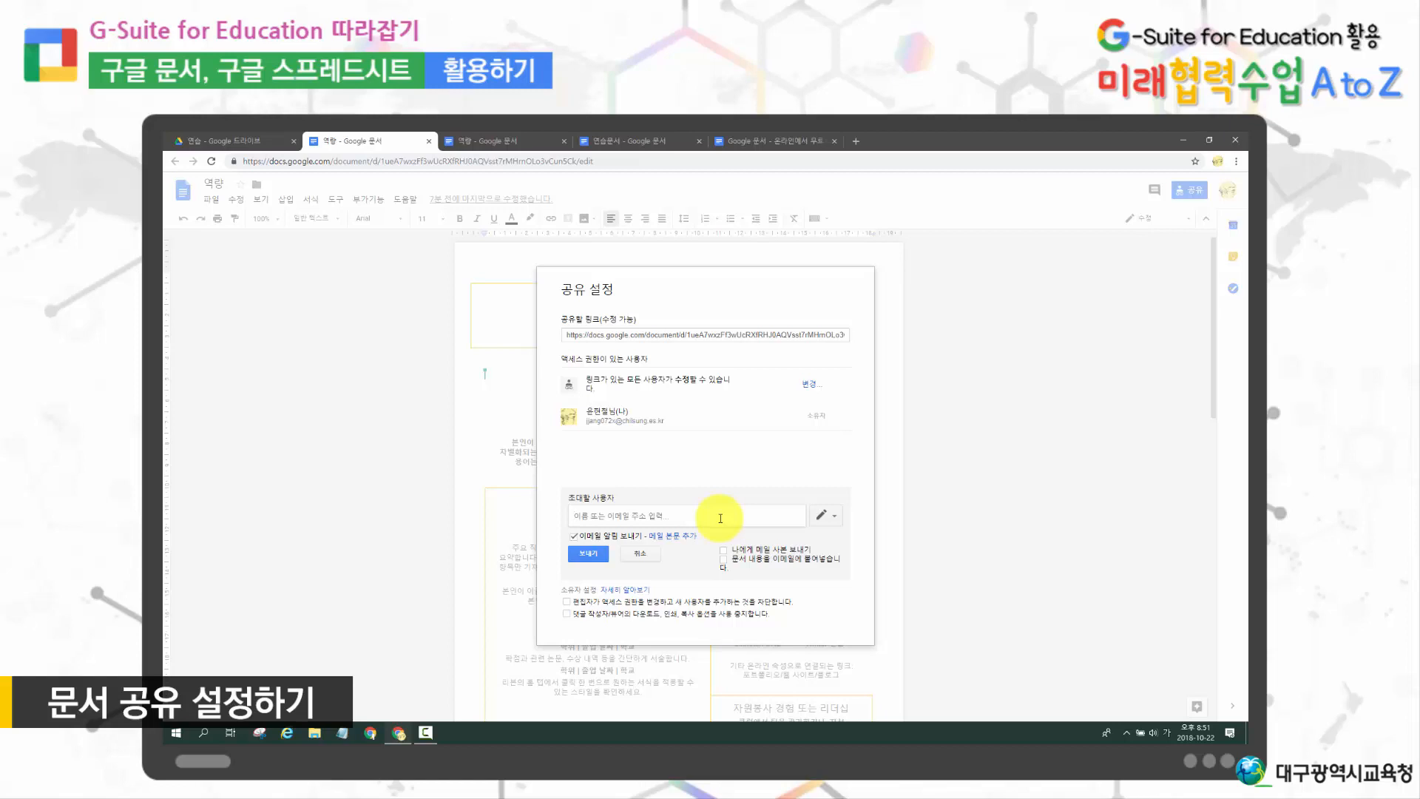
left_click(672, 535)
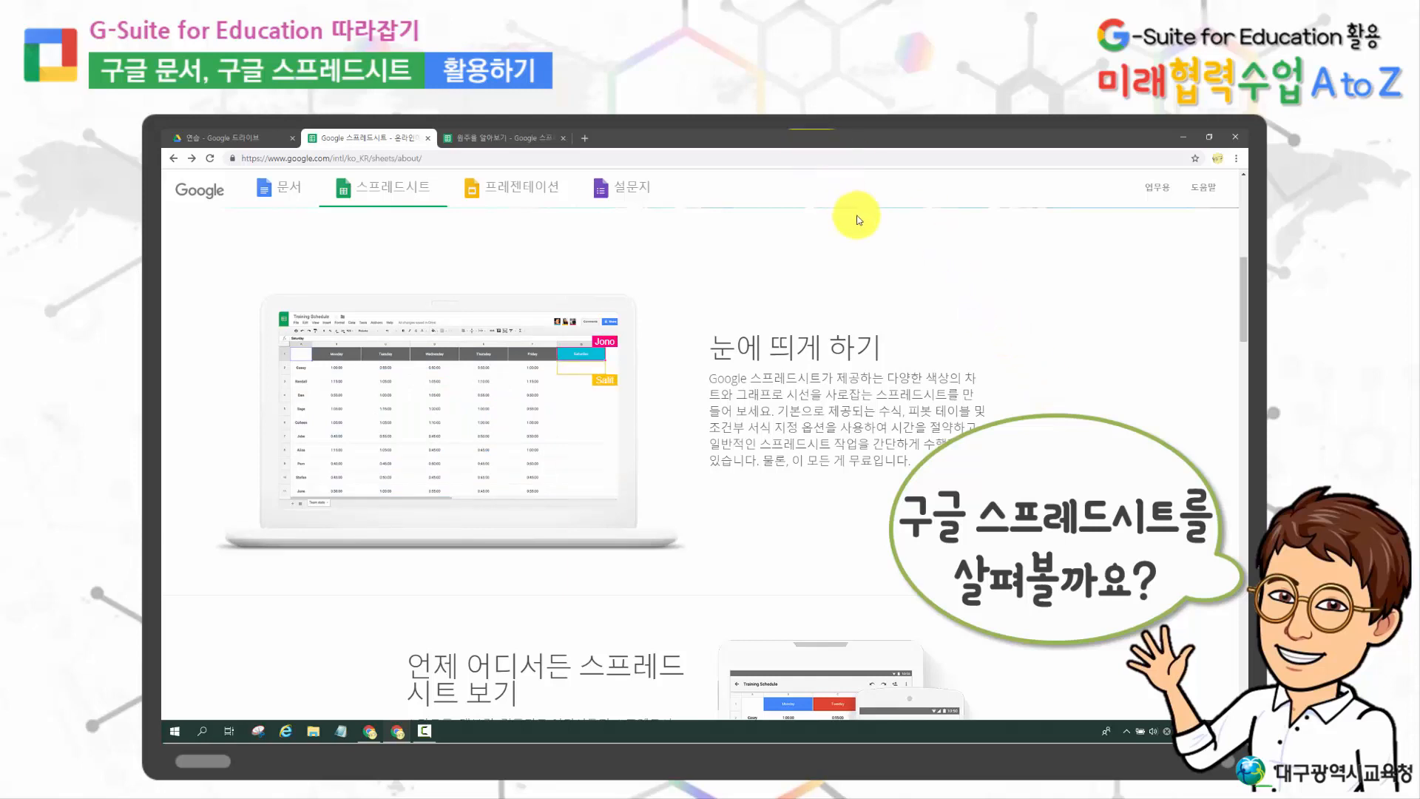
Create a blank Google spreadsheet in the 연습 folder of Google Drive.
left_click(225, 138)
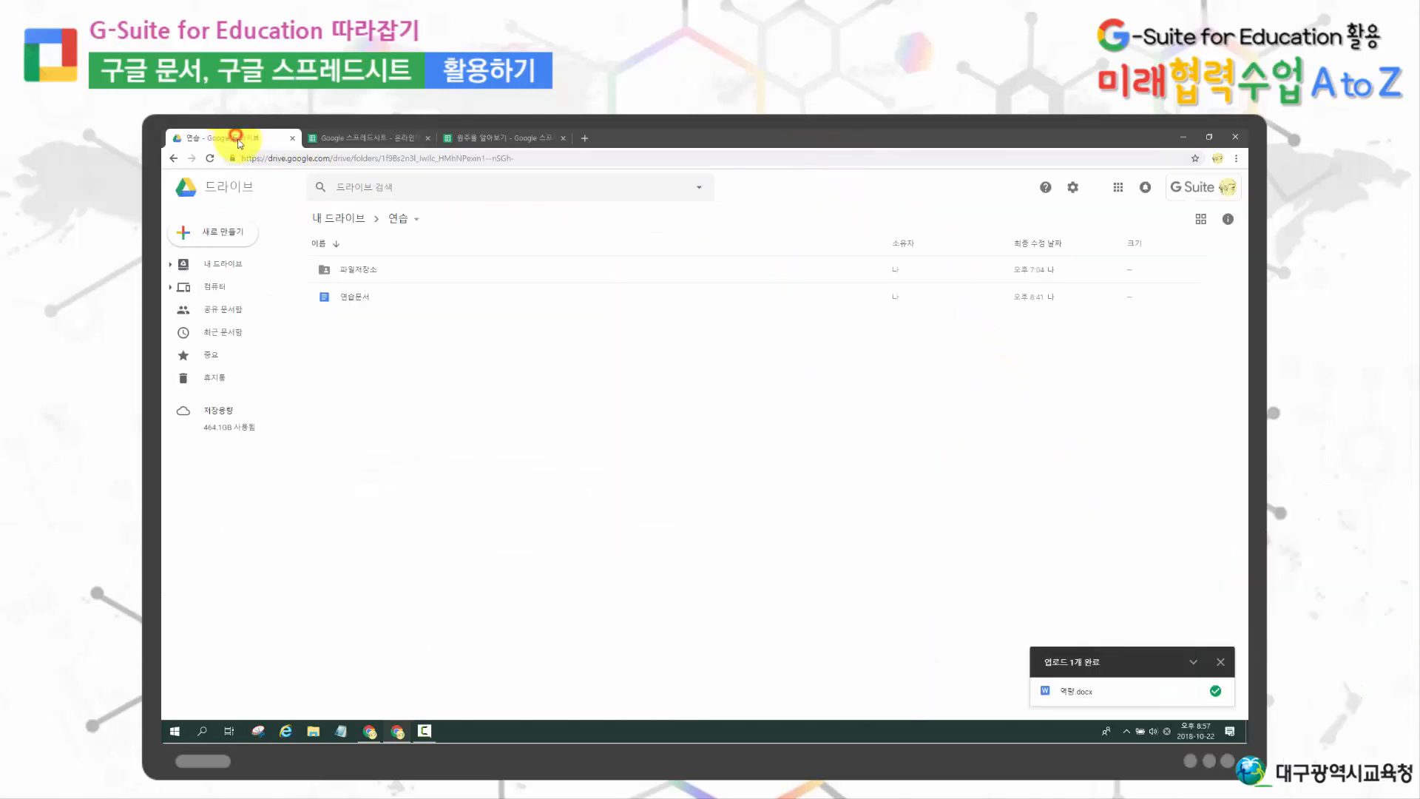
left_click(232, 233)
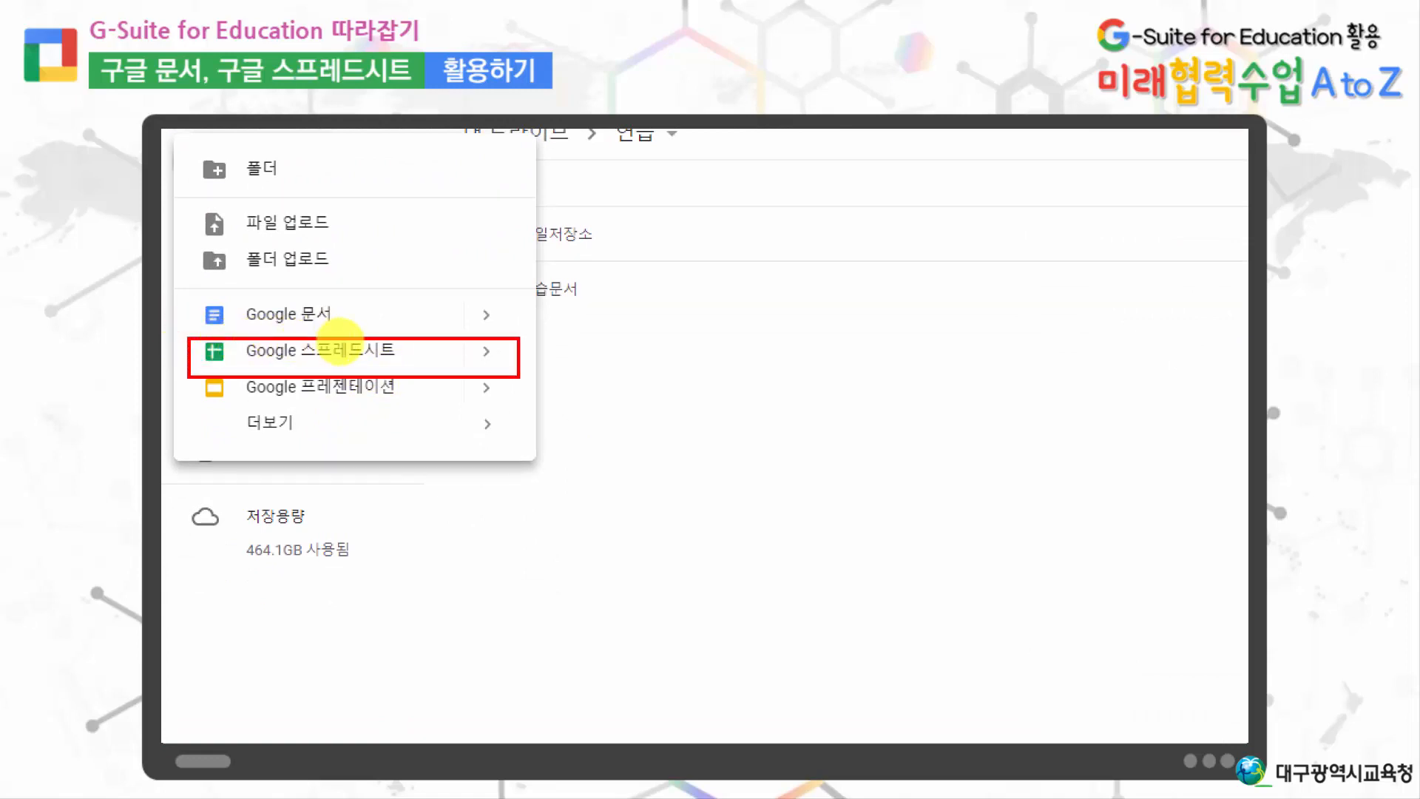
left_click(580, 422)
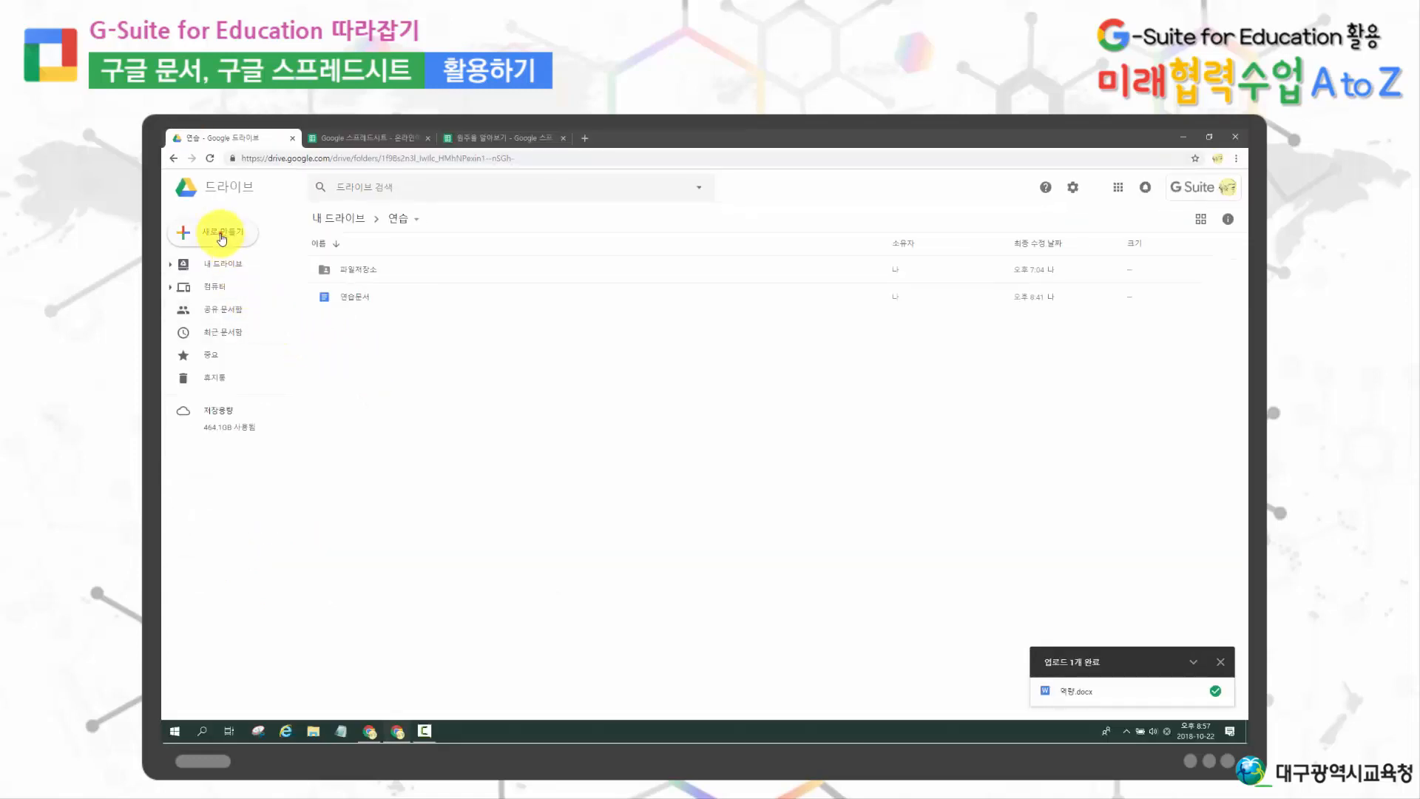
left_click(220, 235)
left_click(248, 328)
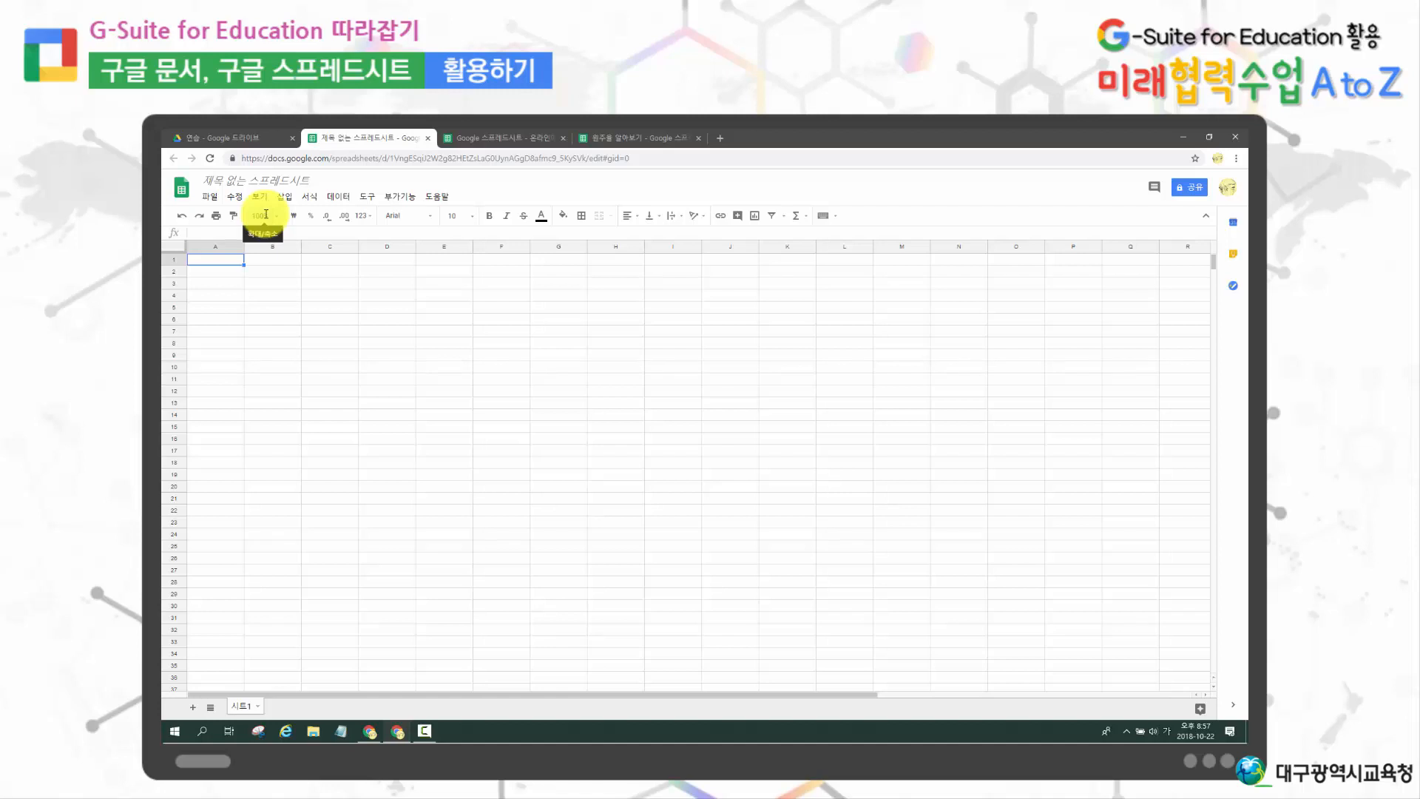
Rename the new spreadsheet as 연습 and look over its file commands.
left_click(285, 181)
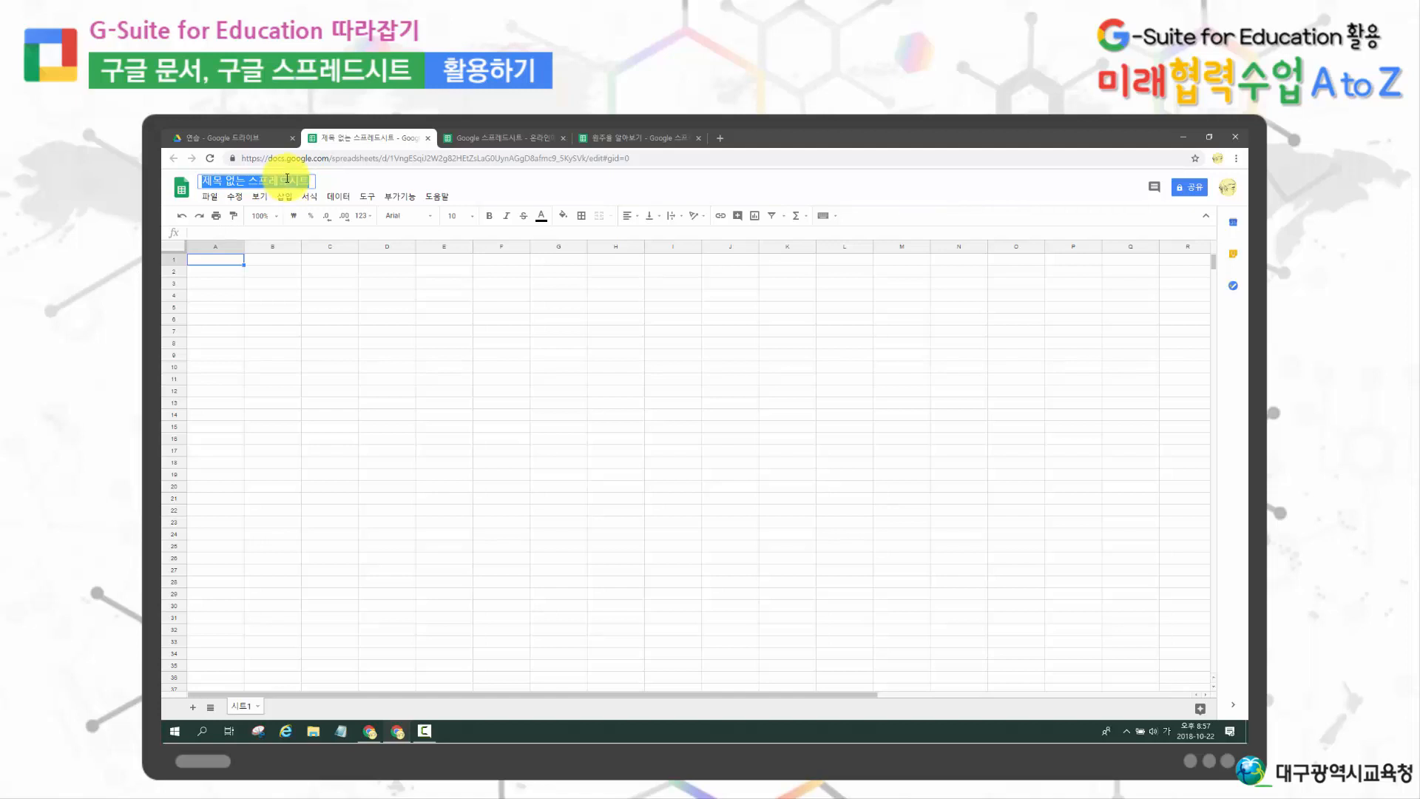
type("연습")
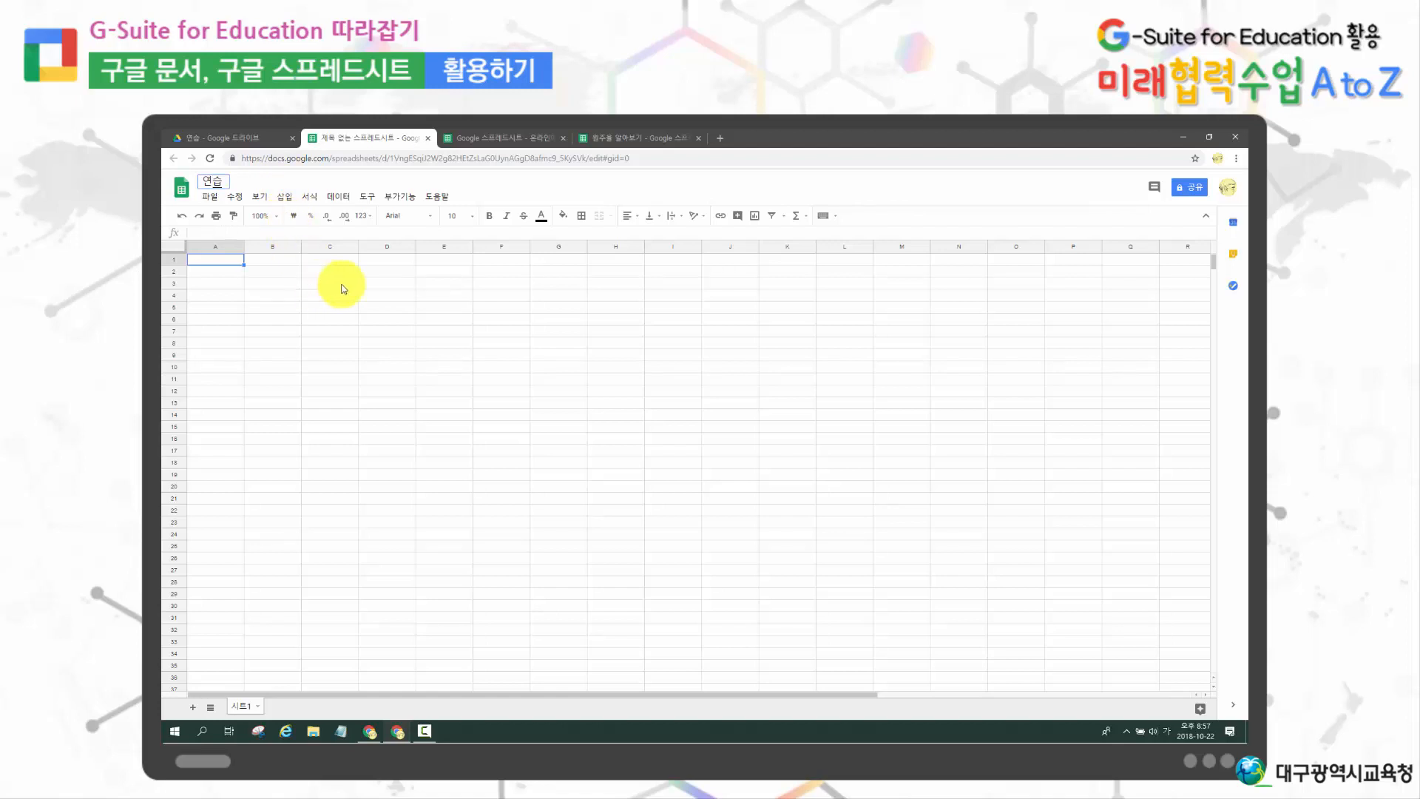
left_click(214, 197)
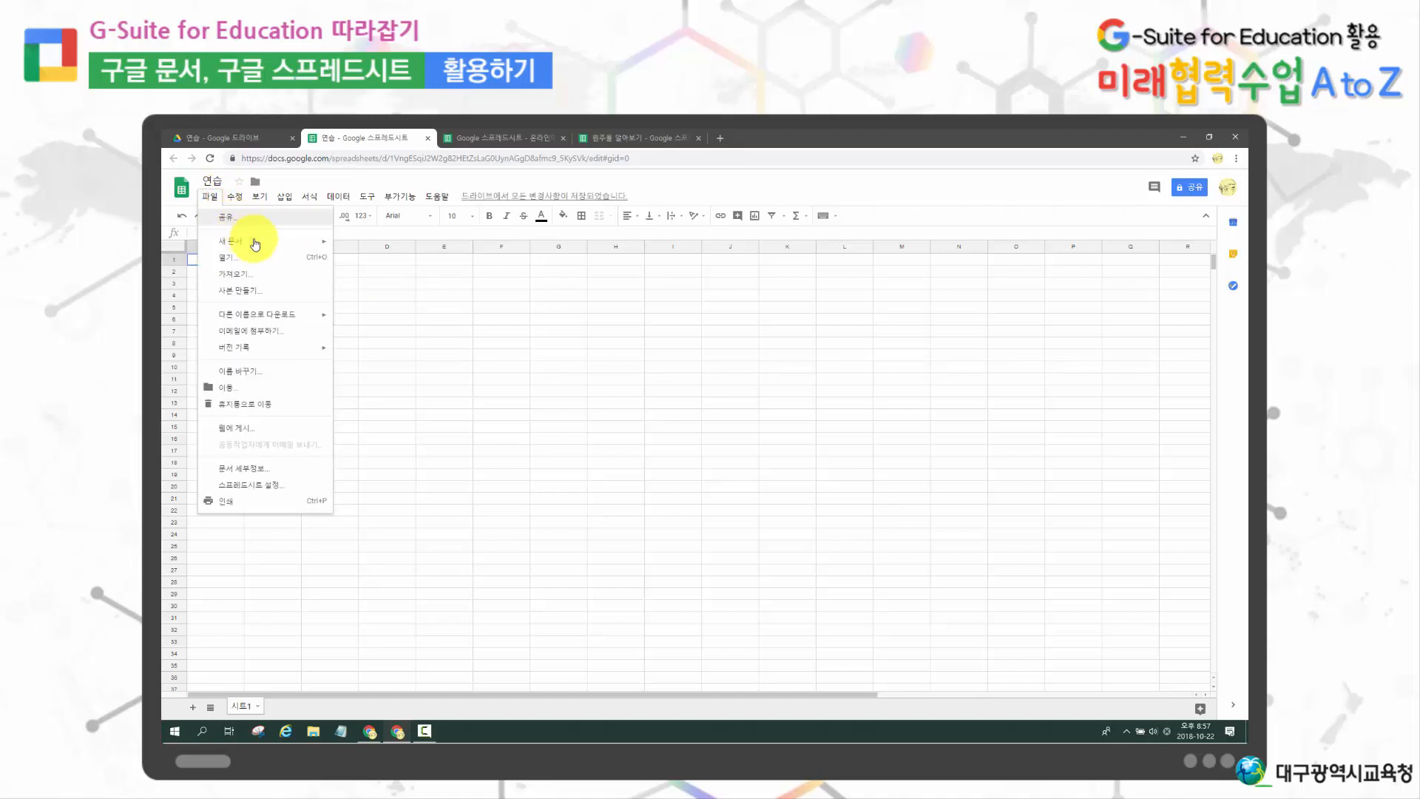
left_click(522, 309)
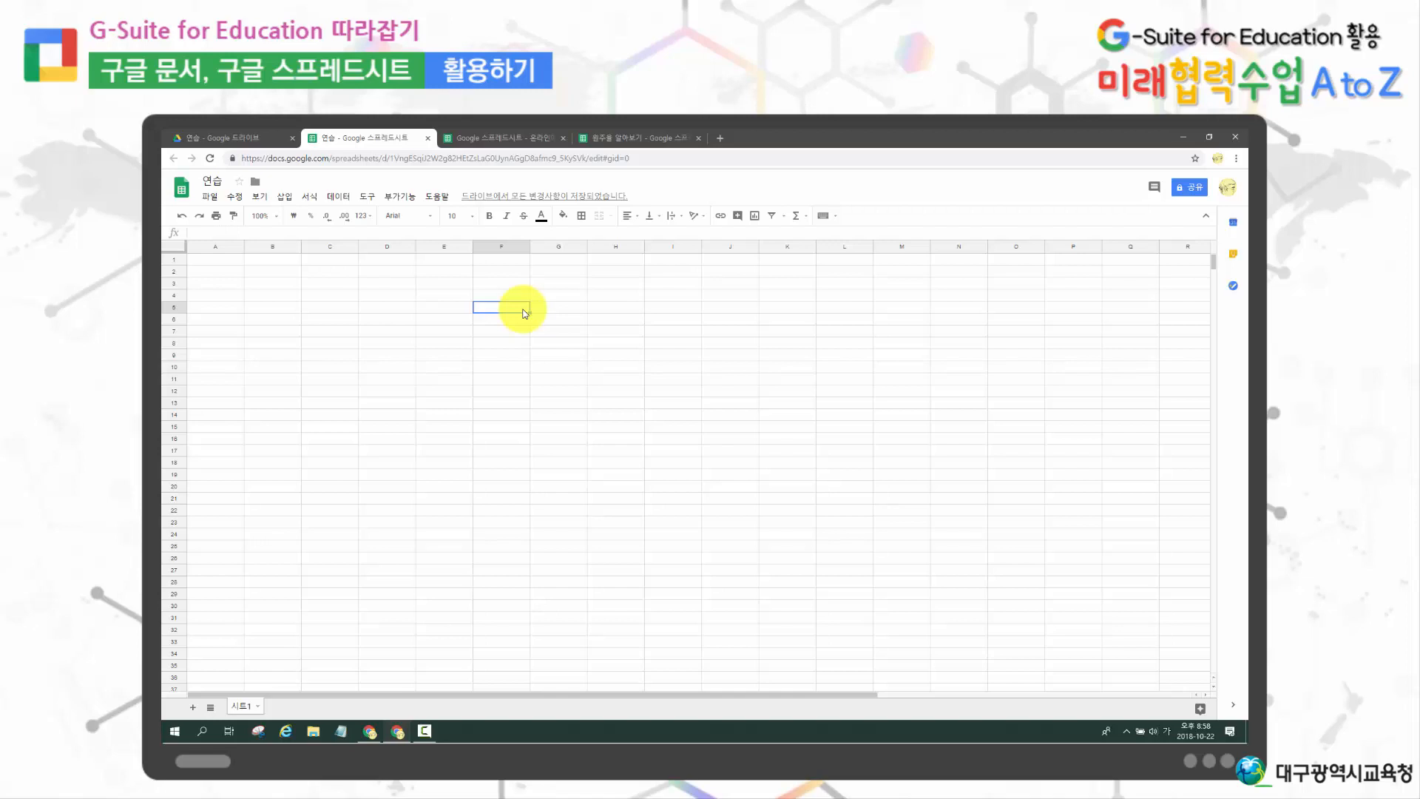
Switch to the example spreadsheet 원주율 알아보기 and examine the headers and data cells of the 칠성초 table.
left_click(608, 139)
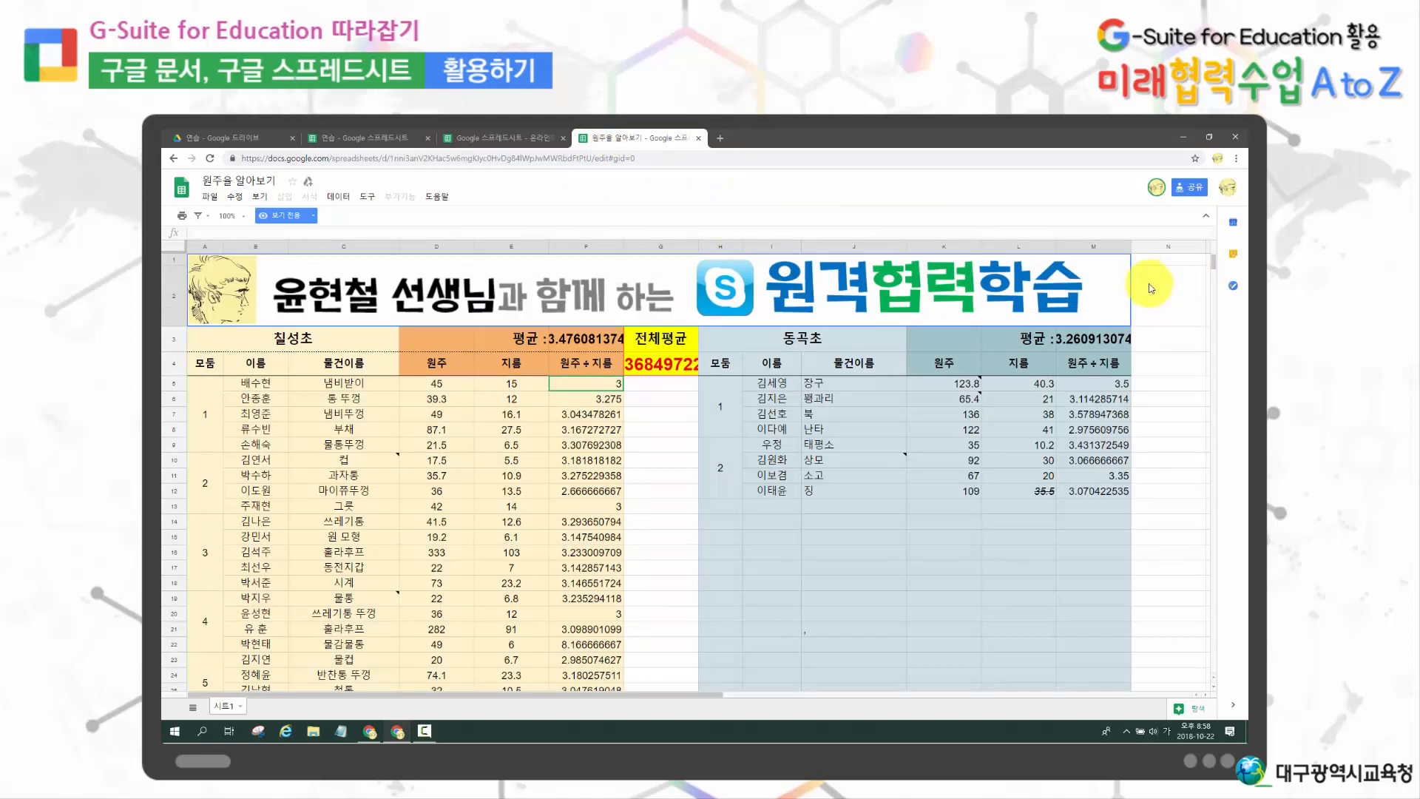
left_click(293, 340)
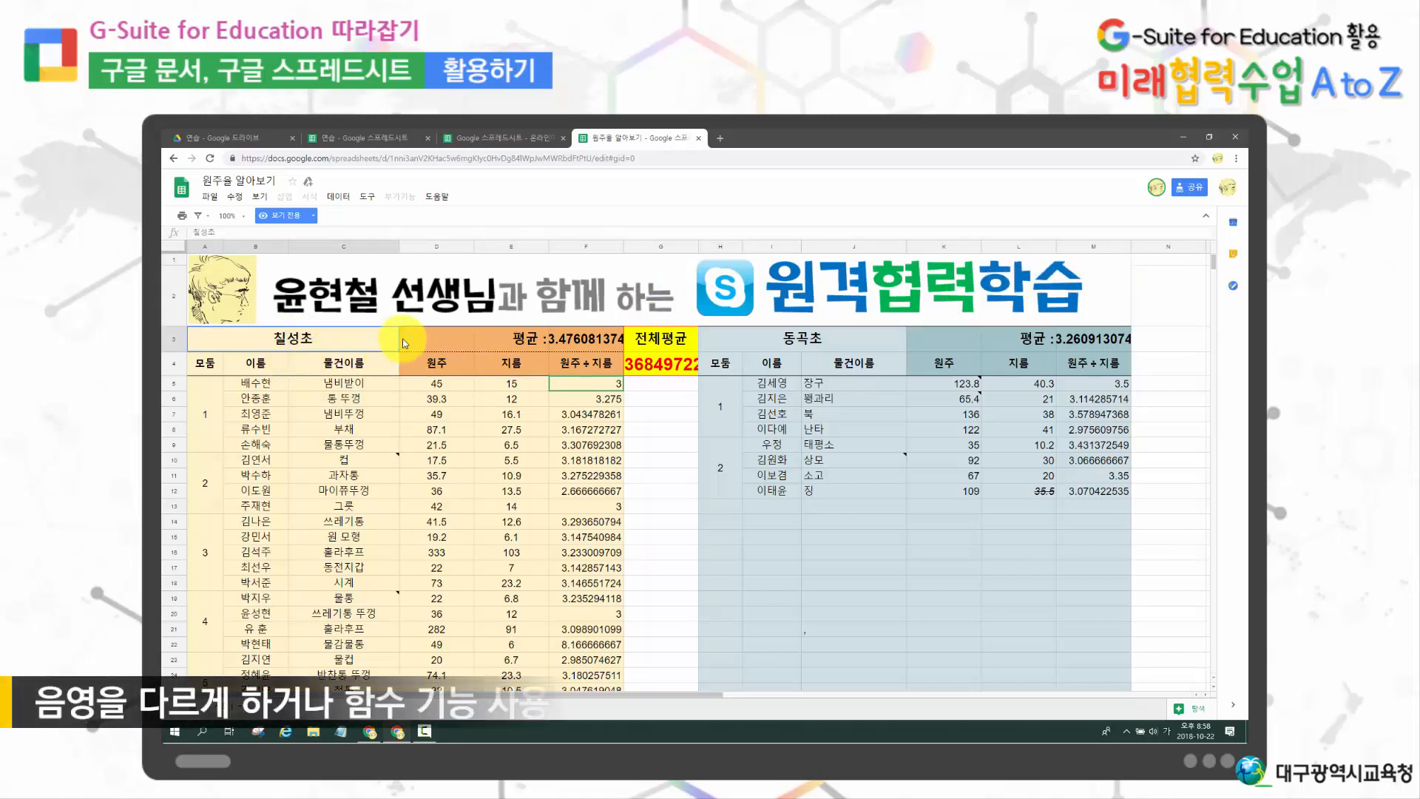
left_click(350, 372)
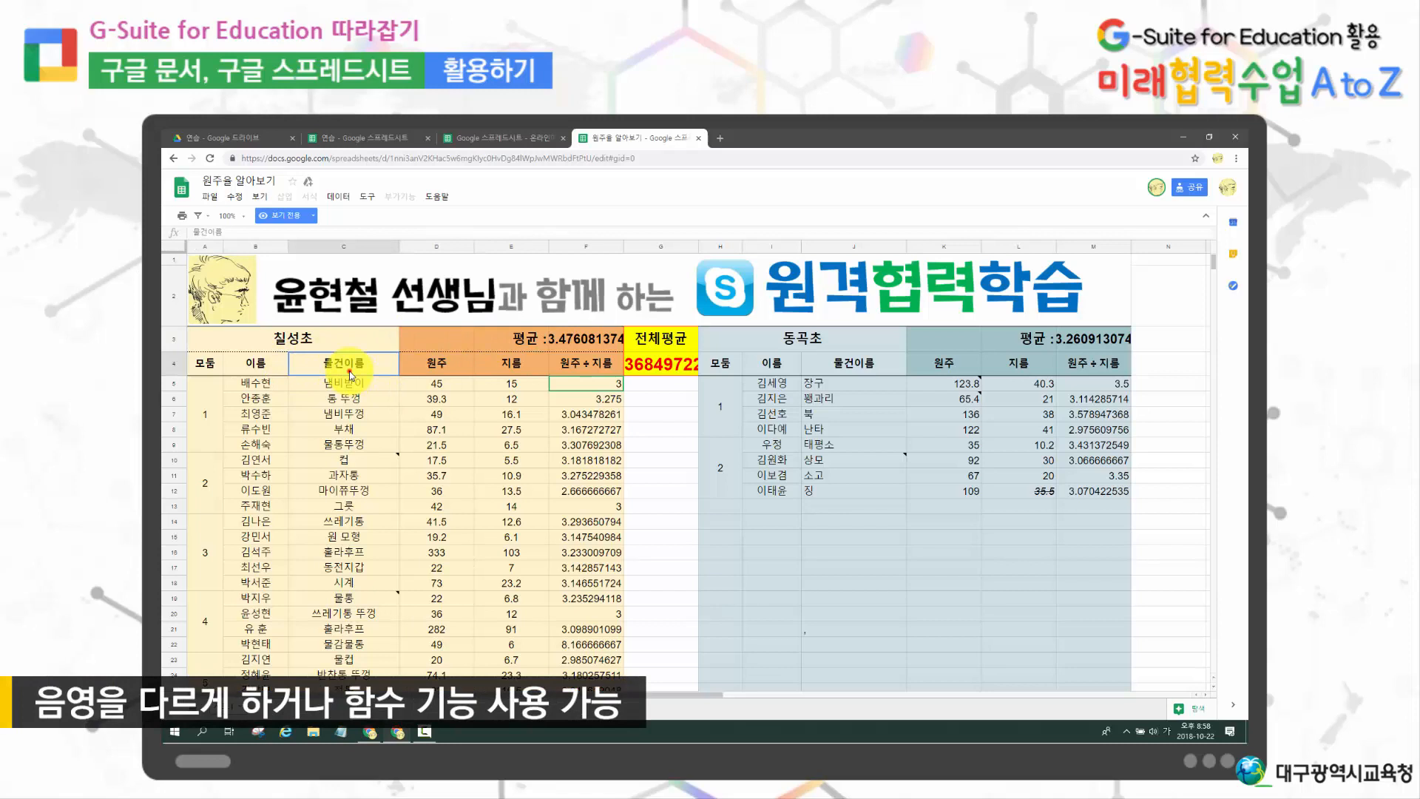
left_click(260, 378)
left_click(254, 402)
left_click(336, 418)
left_click(428, 383)
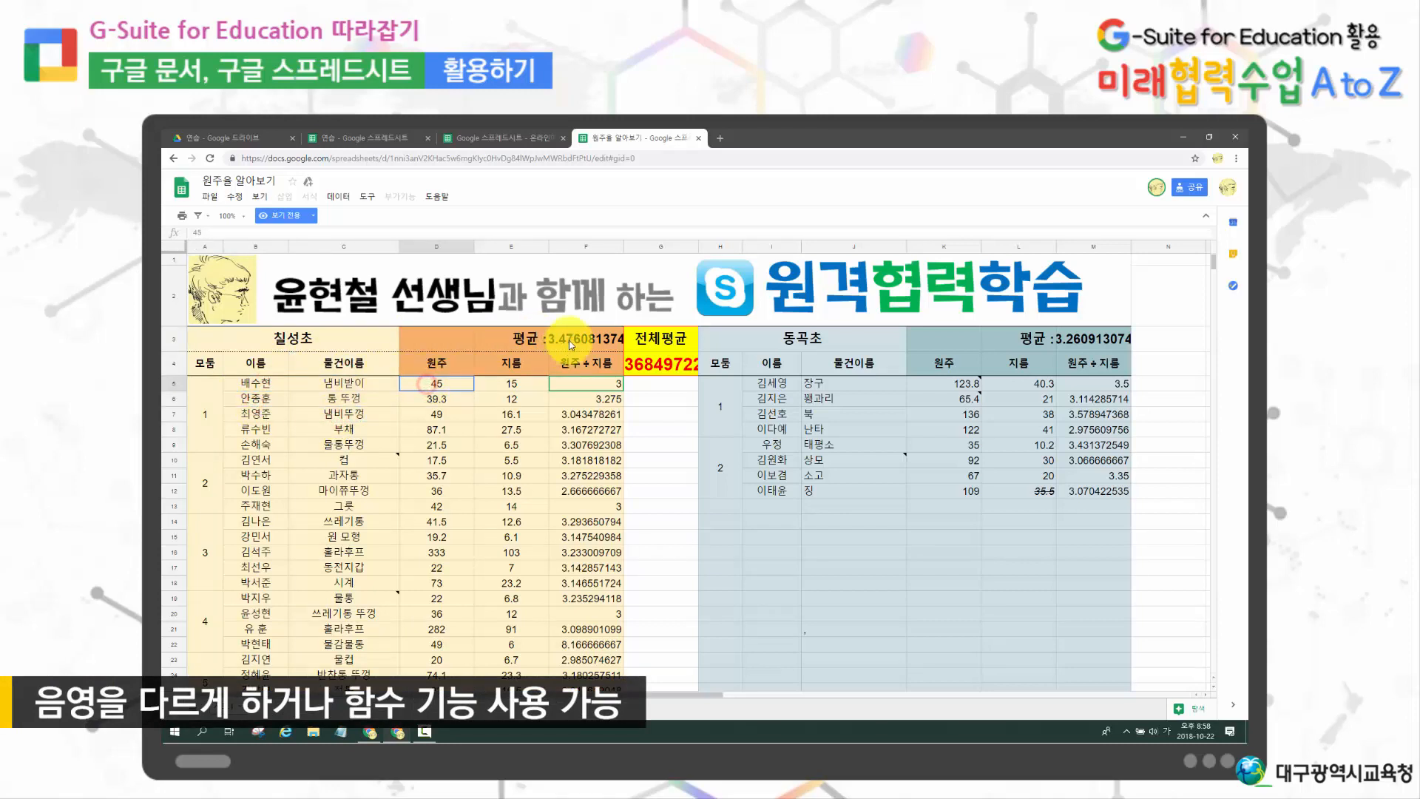
Examine the 원주÷지름 formula and the average formula of the 칠성초 table, and look through its rows.
left_click(567, 383)
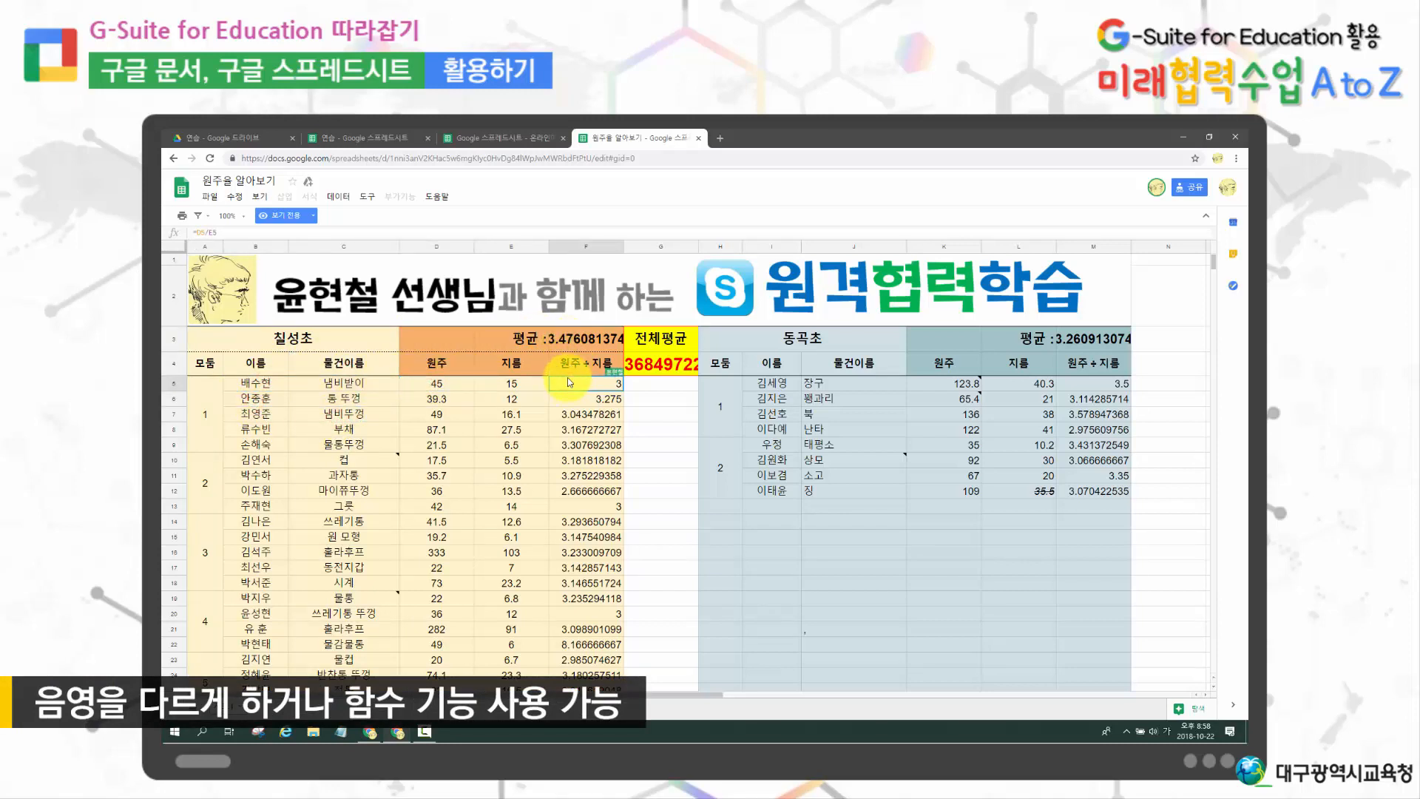
left_click(569, 363)
left_click(566, 386)
left_click(588, 340)
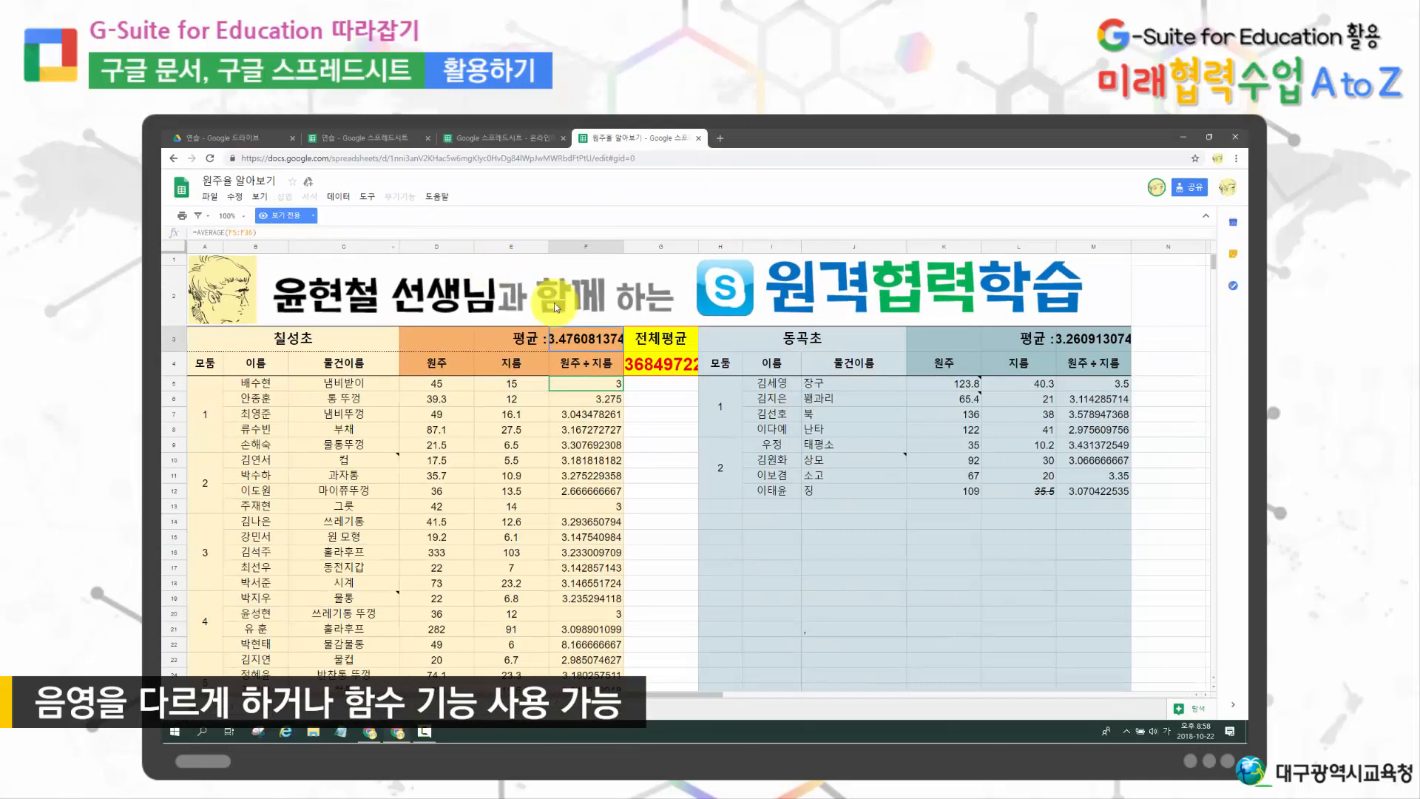
scroll(486, 382, "down", 1)
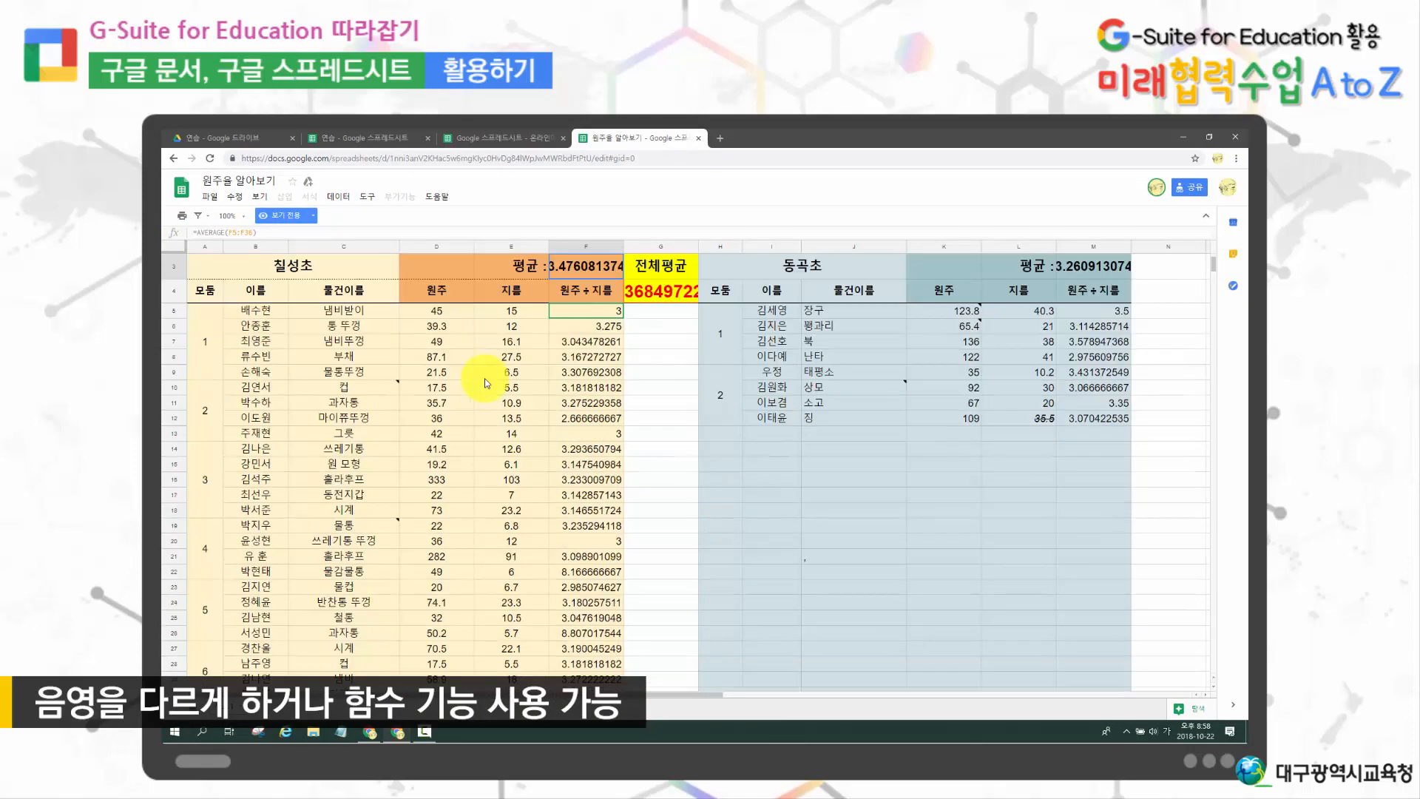
scroll(477, 370, "down", 3)
scroll(624, 370, "up", 5)
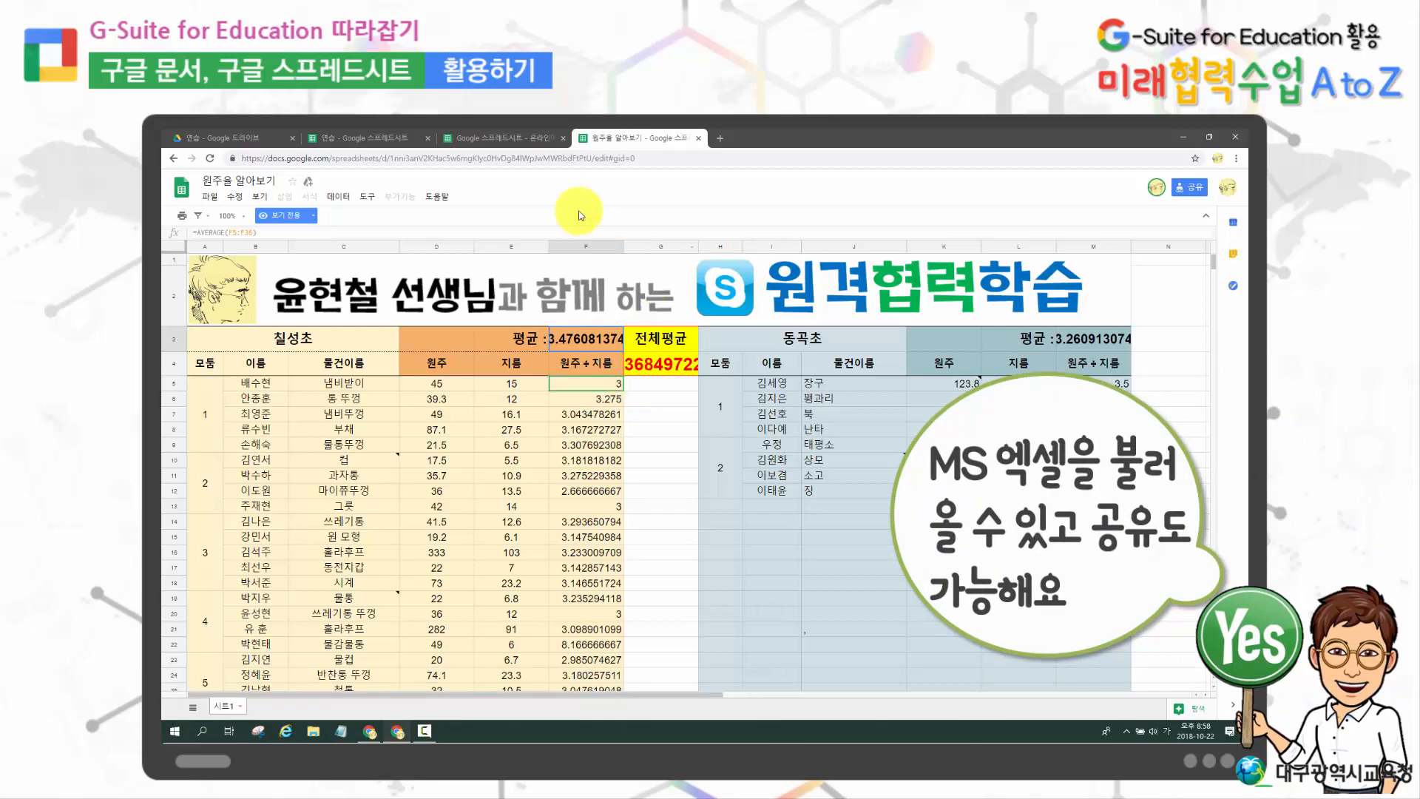
Open the file-opening dialog from the 원주율 알아보기 spreadsheet and show its option for uploading a file.
left_click(211, 196)
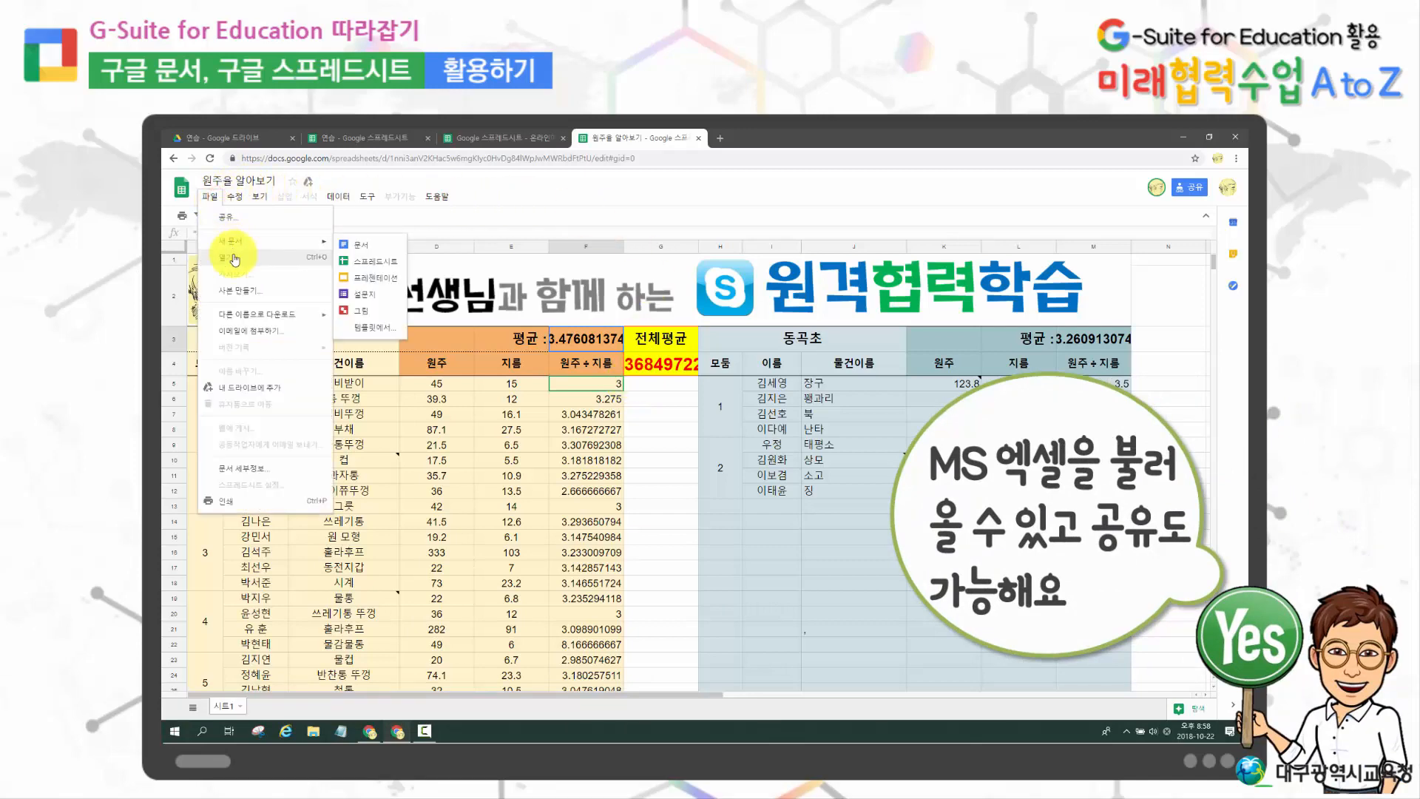
left_click(227, 257)
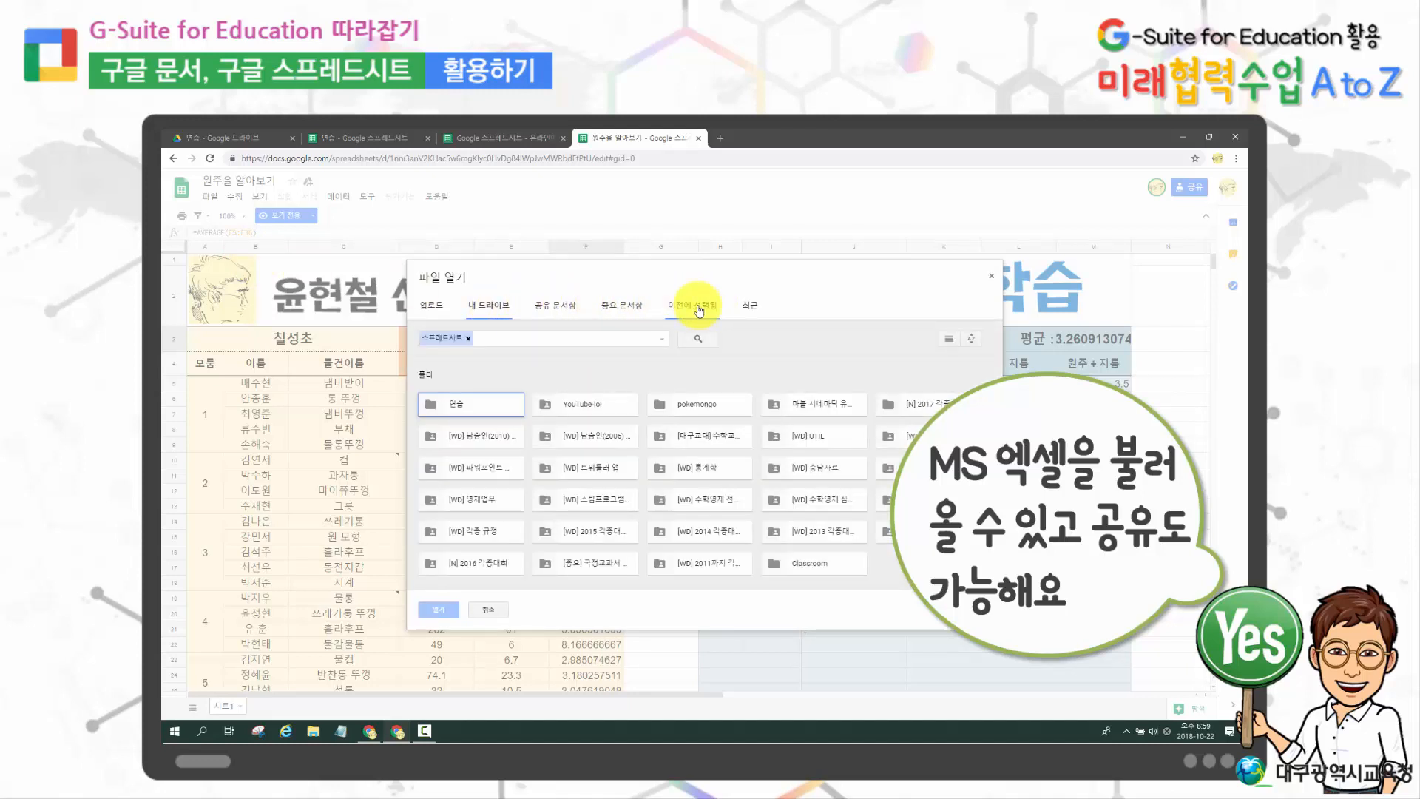
left_click(432, 305)
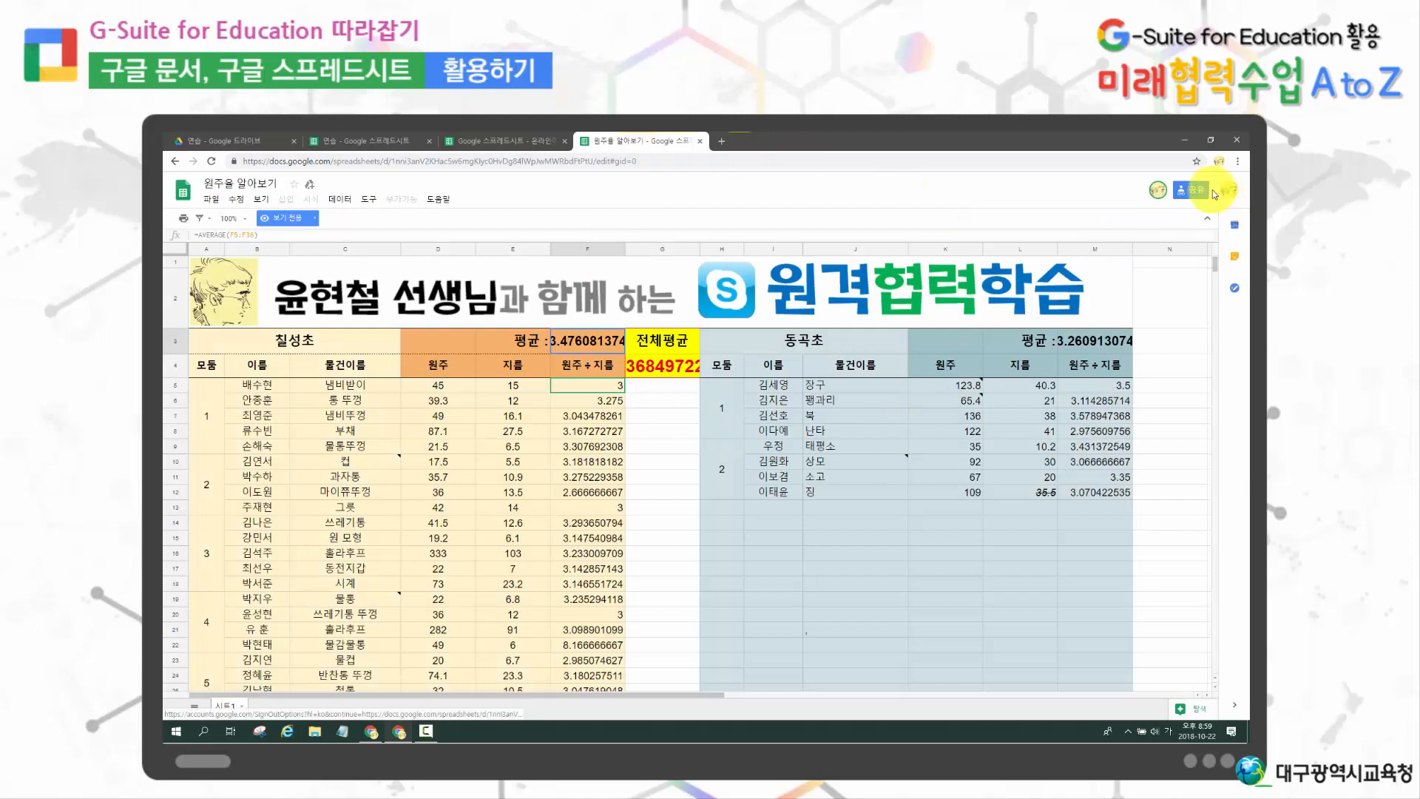
Review the link sharing of the 원주율 알아보기 spreadsheet and open its advanced sharing options.
left_click(1189, 190)
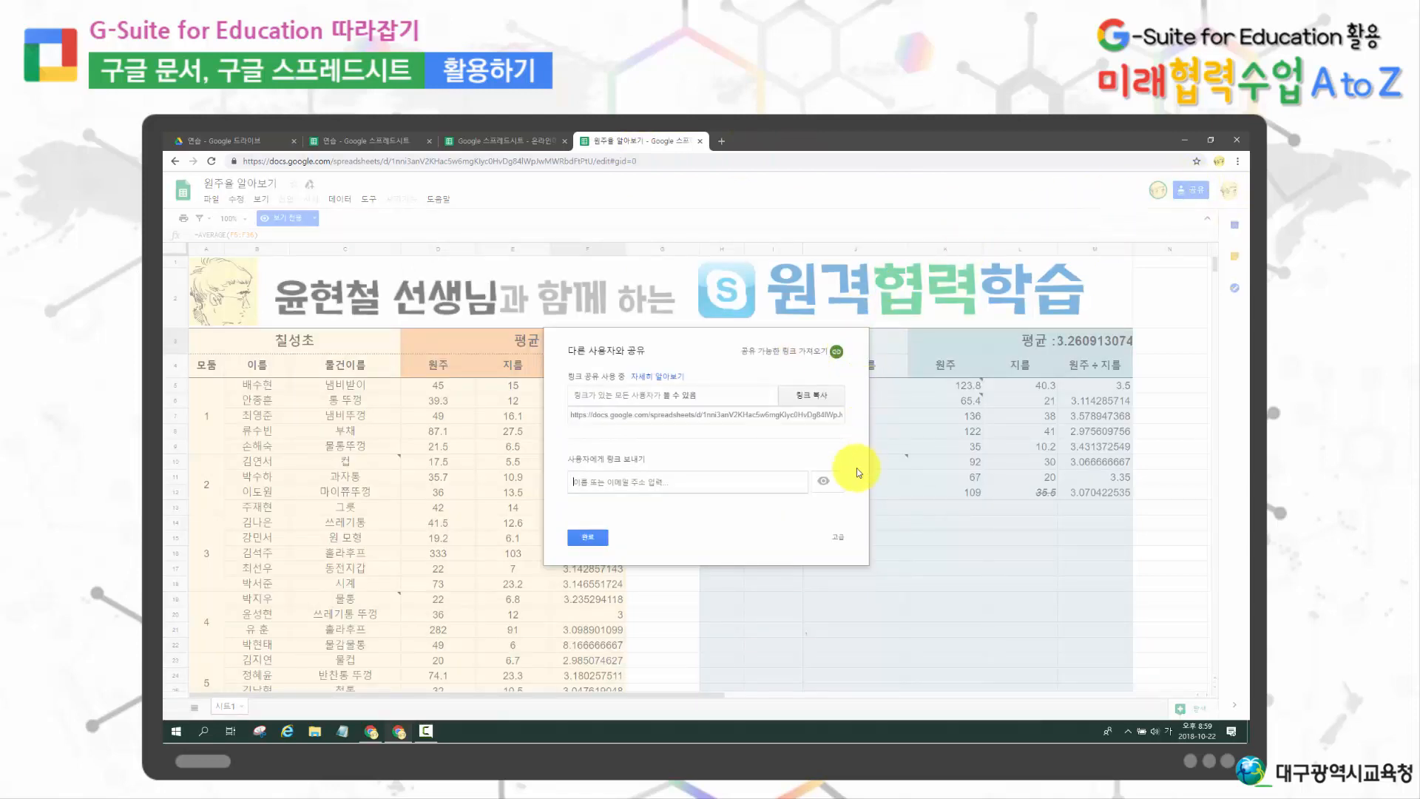
left_click(837, 537)
left_click(591, 529)
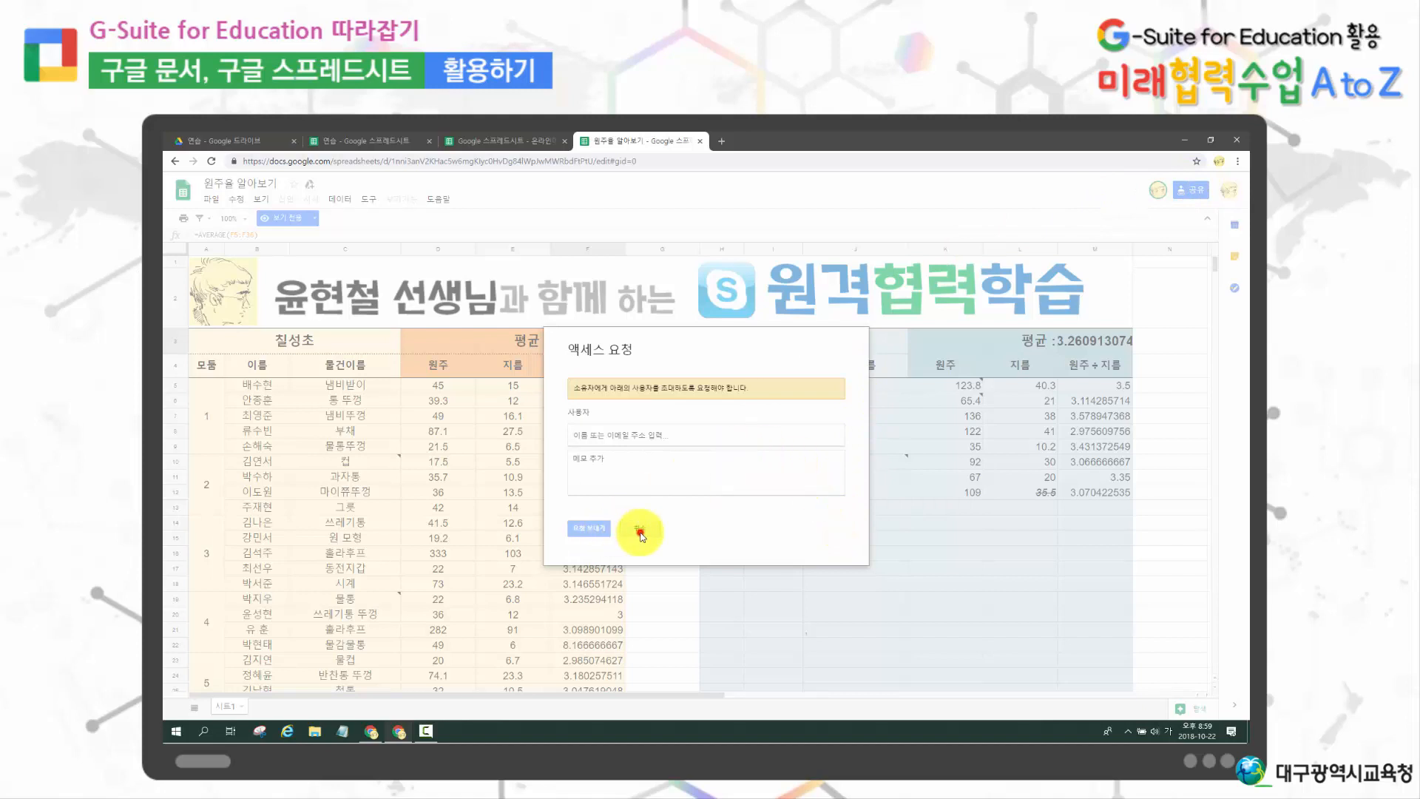
left_click(354, 140)
left_click(610, 139)
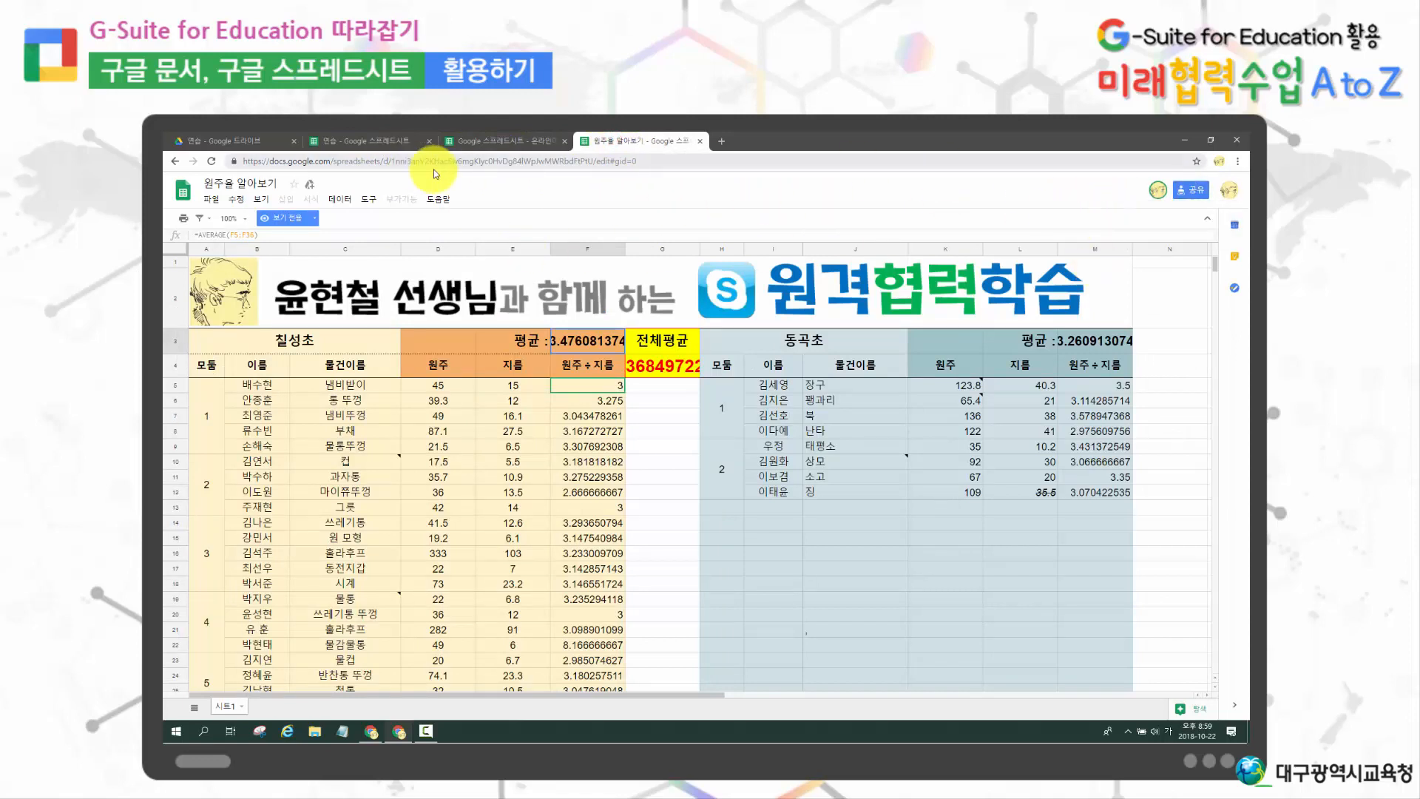
left_click(1191, 190)
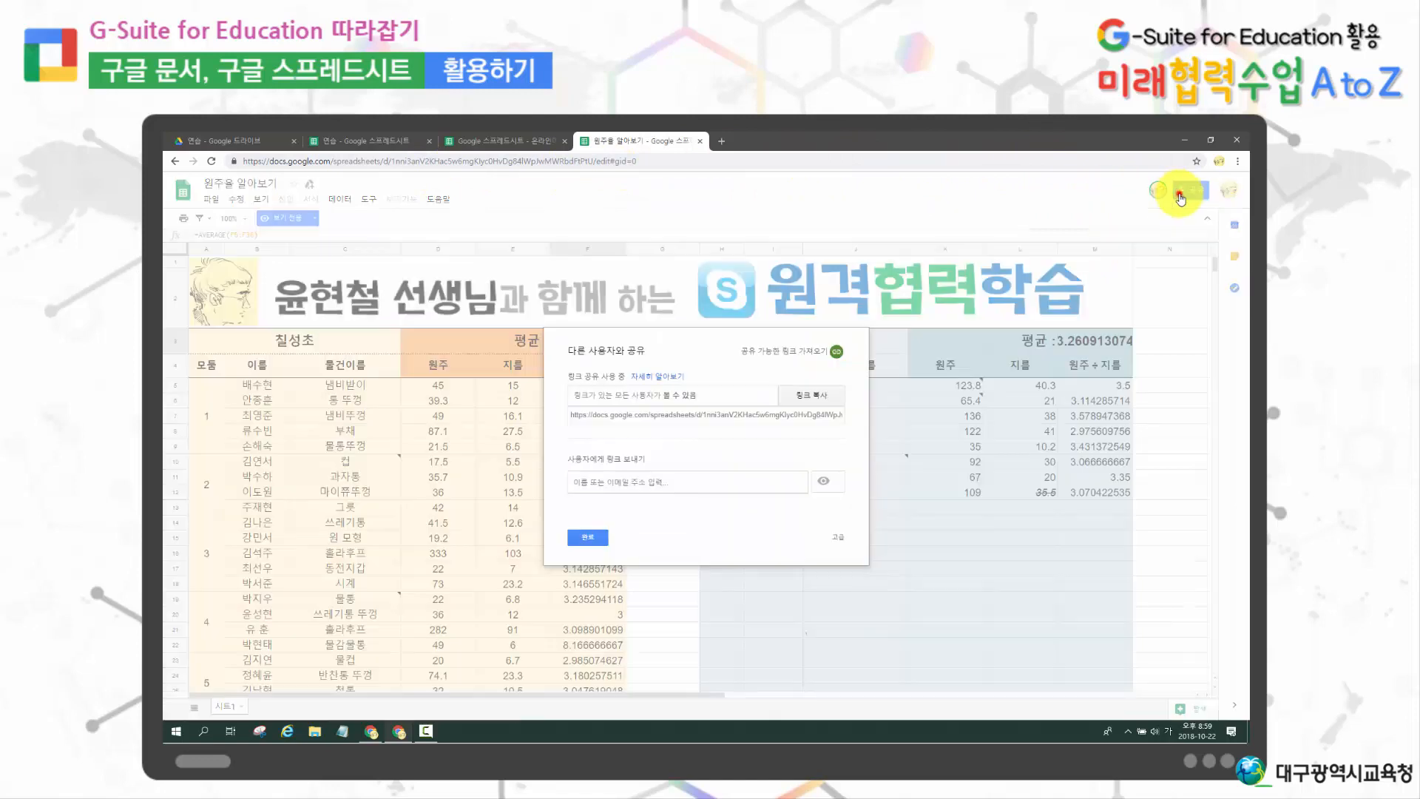
left_click(835, 538)
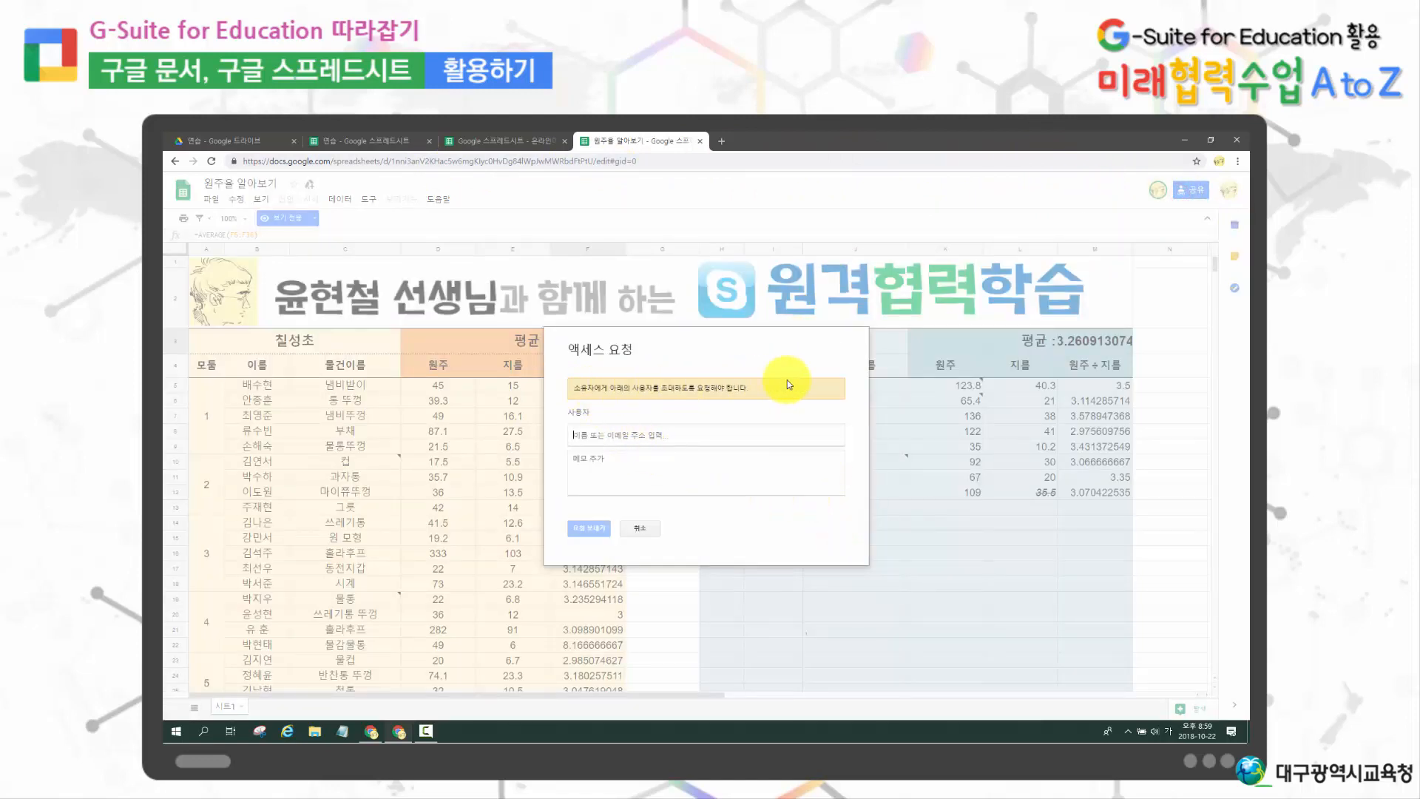
Cancel the access request, switch to the 연습 spreadsheet and open its advanced sharing settings.
left_click(646, 525)
left_click(370, 141)
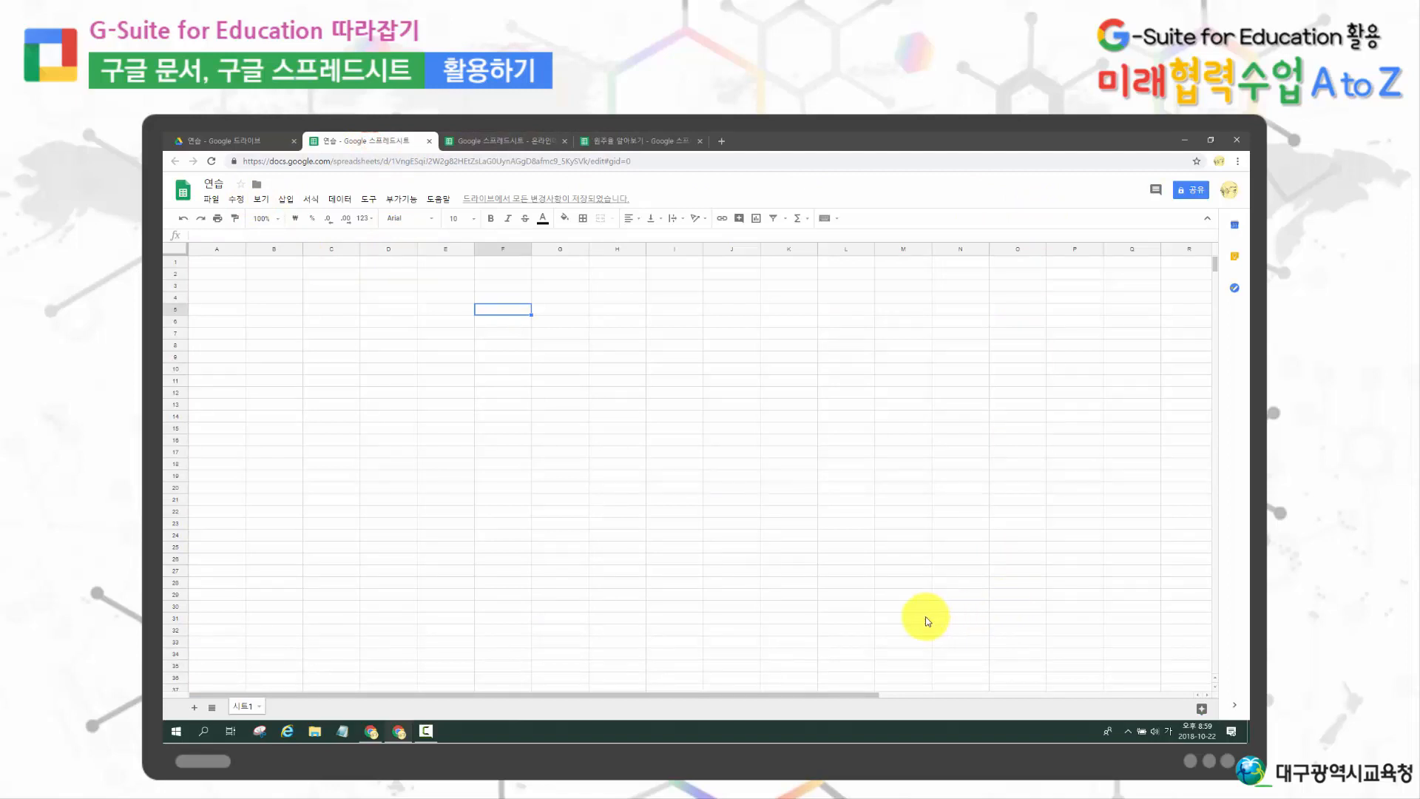
left_click(1186, 193)
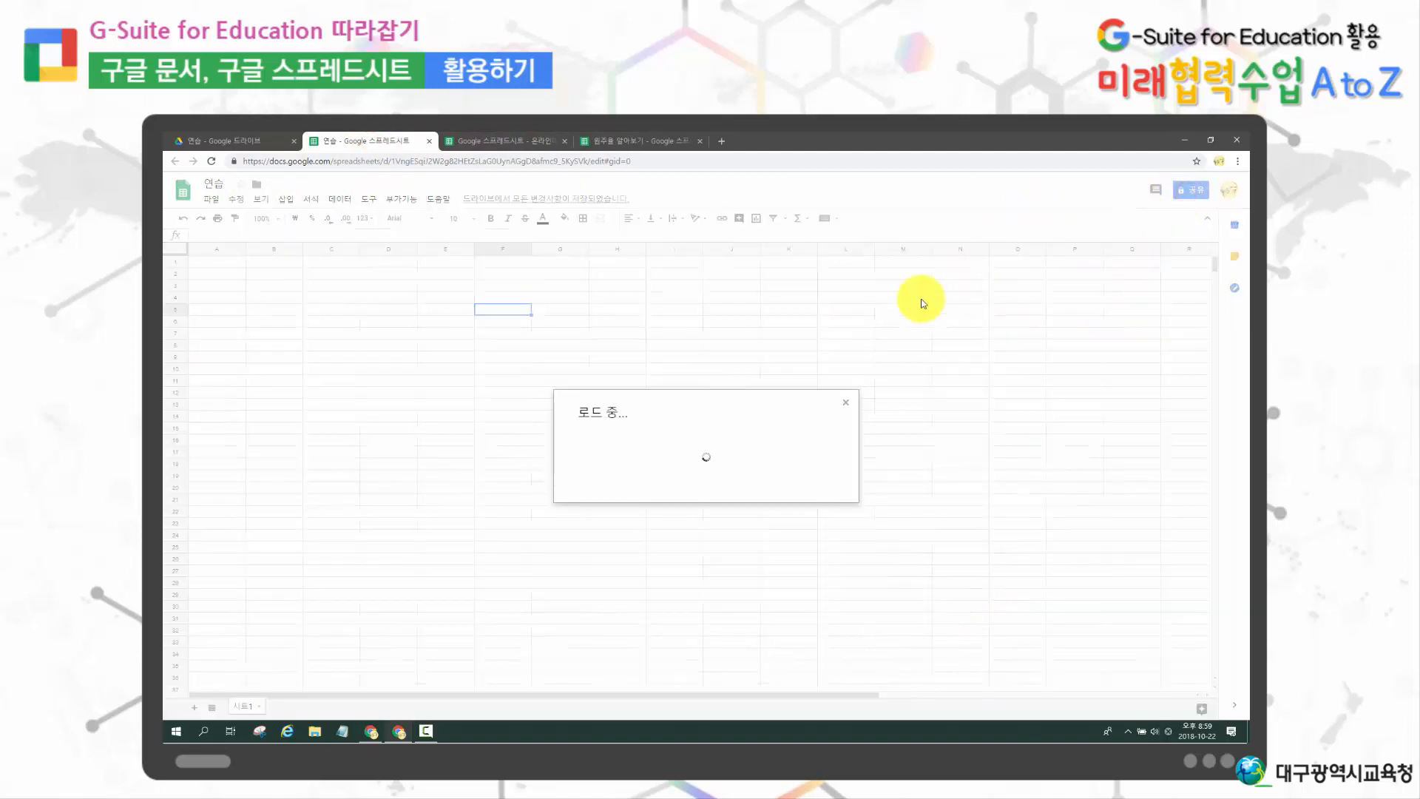
left_click(838, 496)
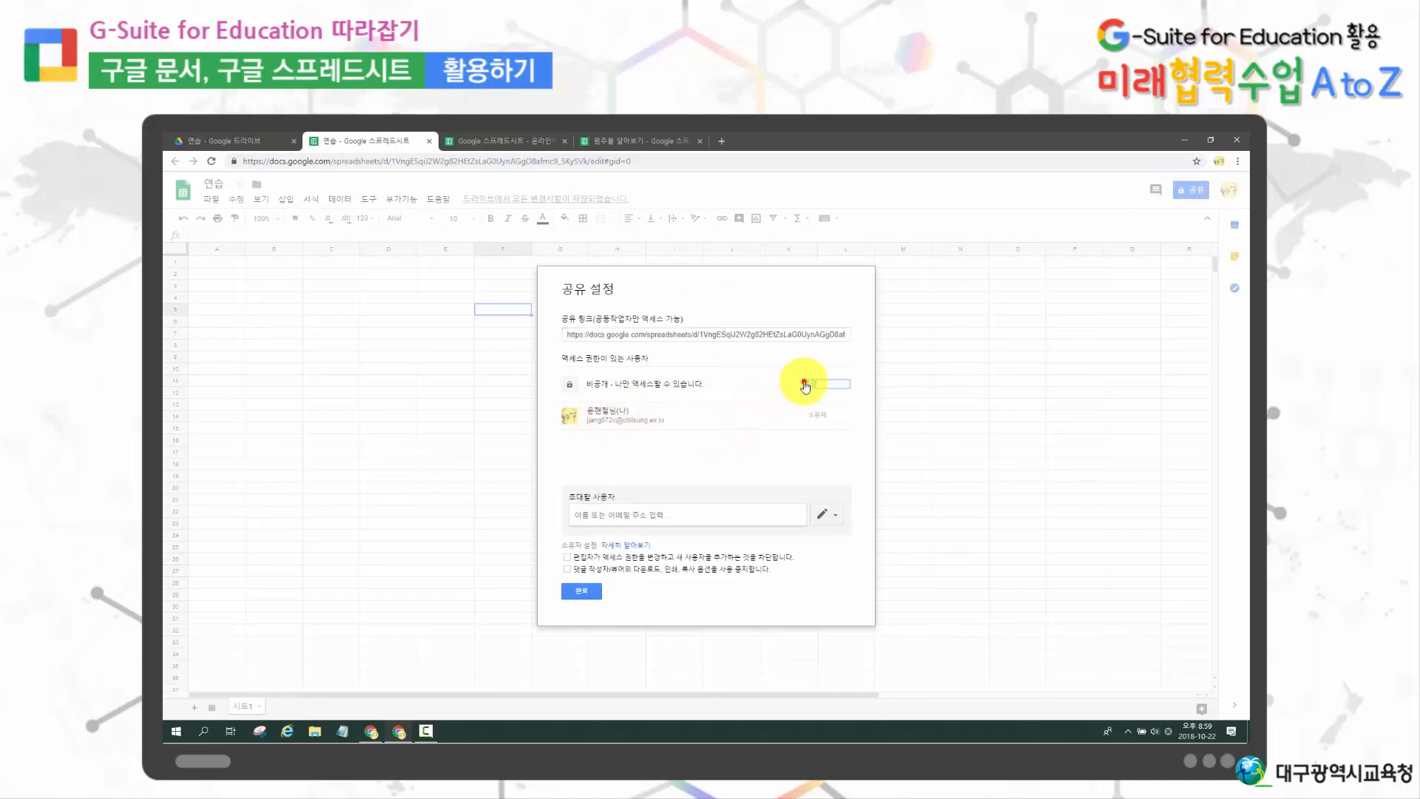
Share the 연습 spreadsheet with anyone who has the link (링크가 있는 모든 사용자) with 수정 가능 access, and save the sharing settings.
left_click(809, 383)
left_click(614, 390)
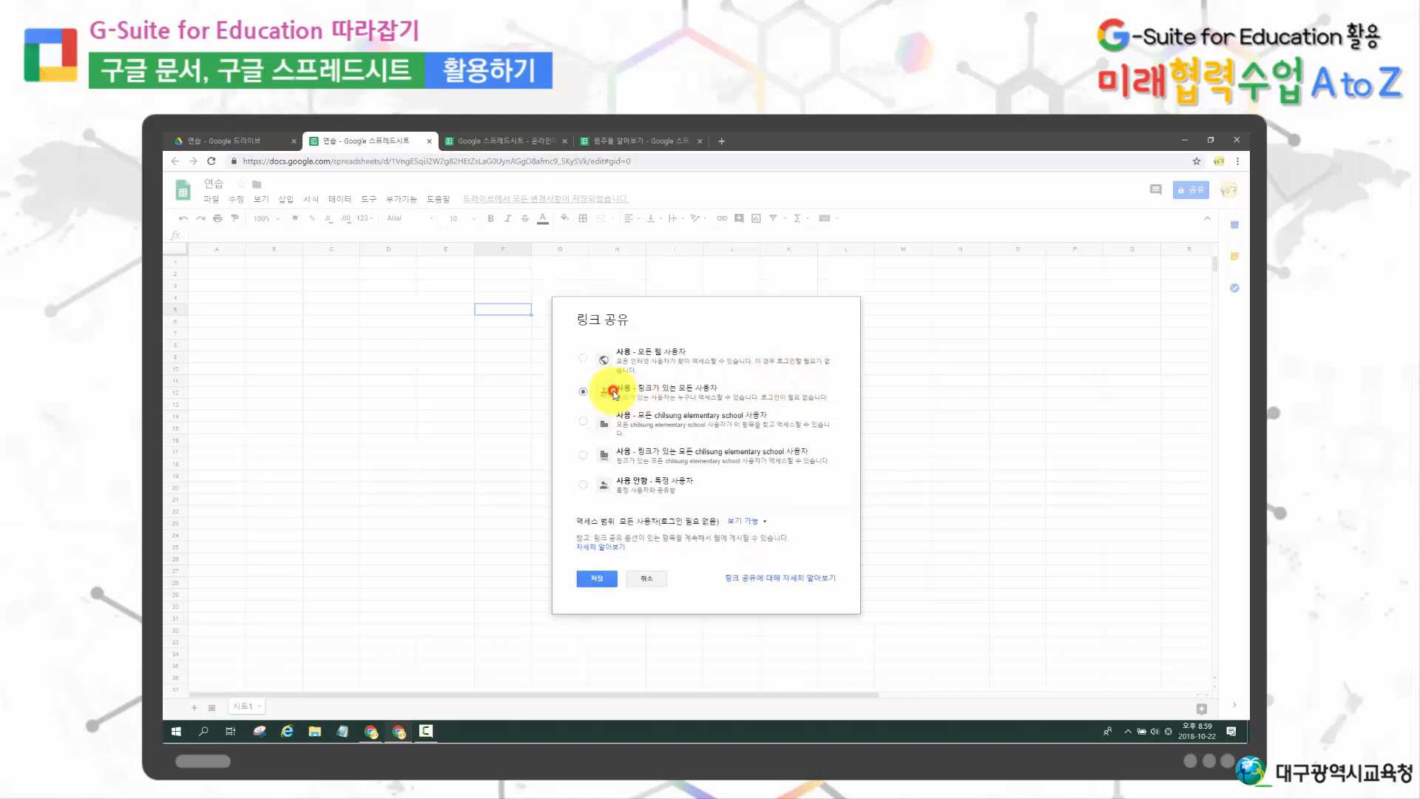
left_click(744, 522)
left_click(743, 540)
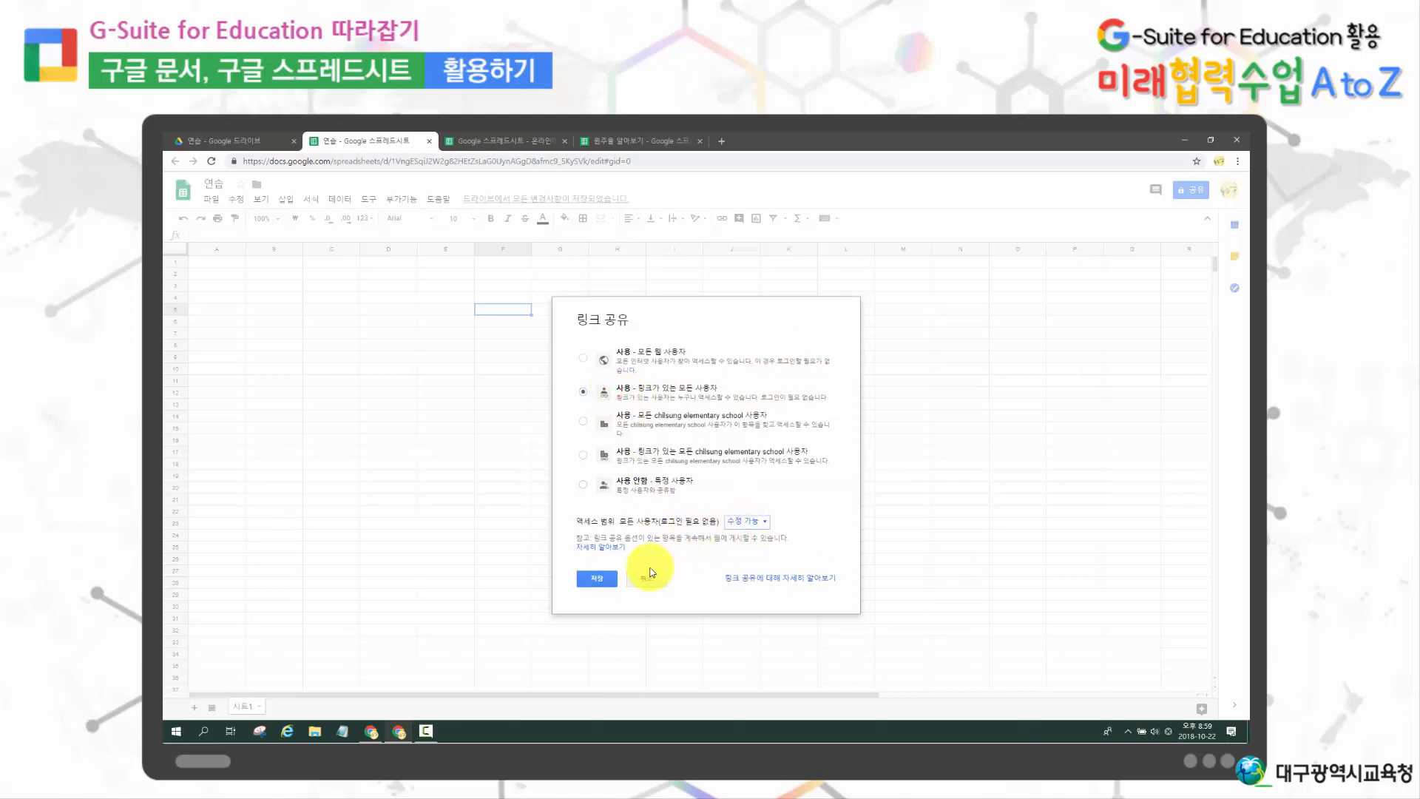
left_click(596, 577)
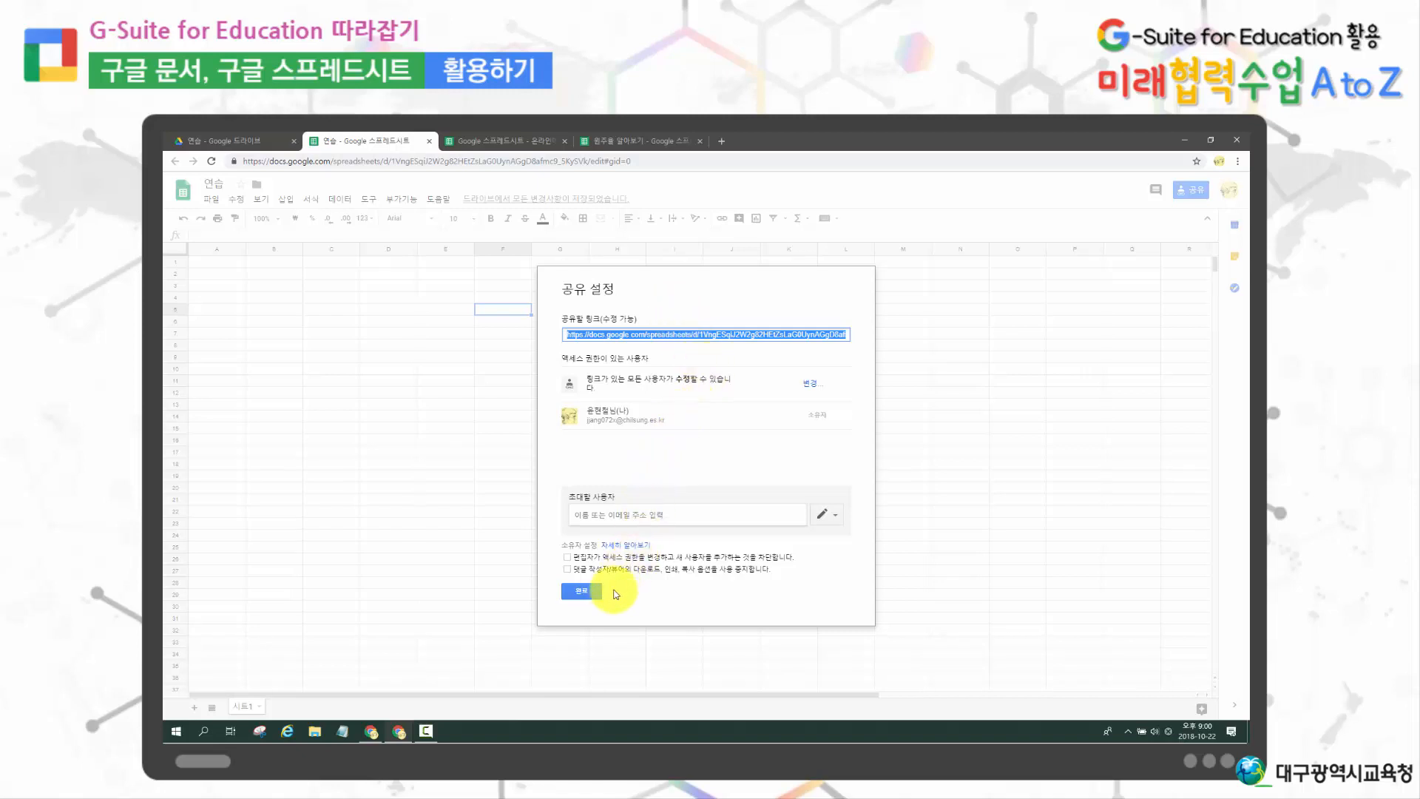
left_click(584, 592)
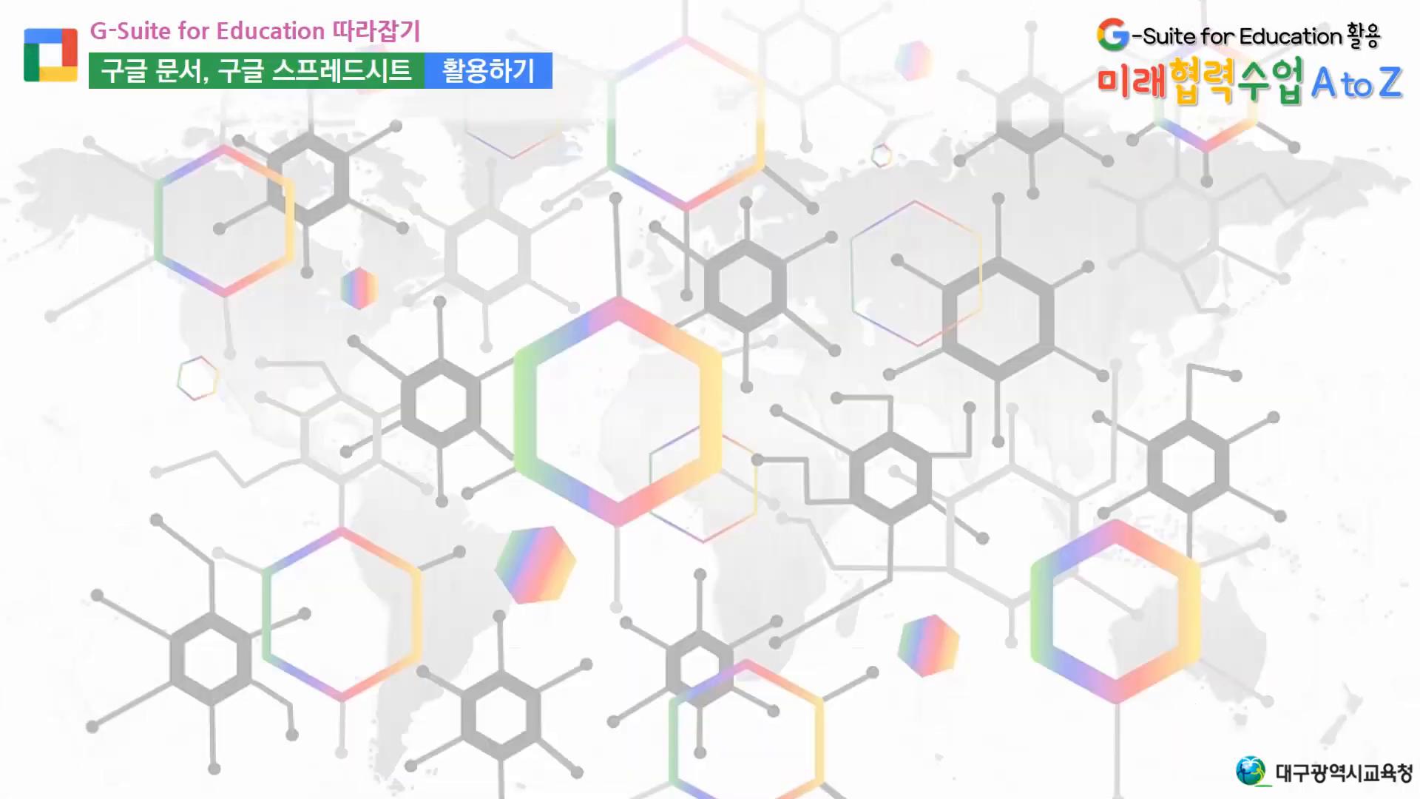